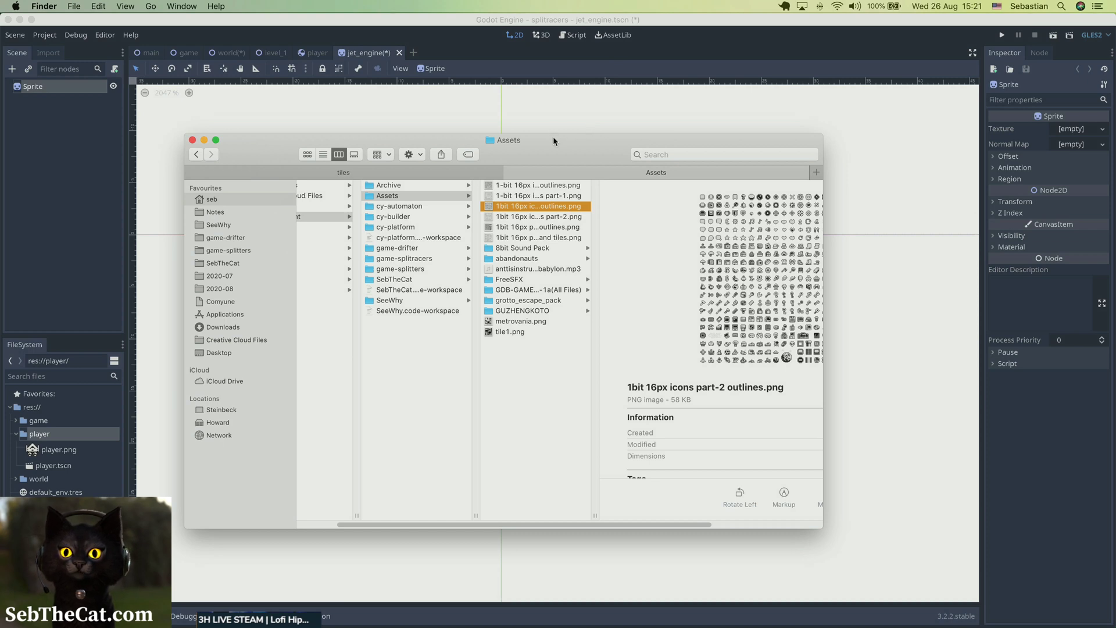
Switch to Aseprite and open the recent file 1-bit 16px icons part-1 outlines.png.
click(492, 21)
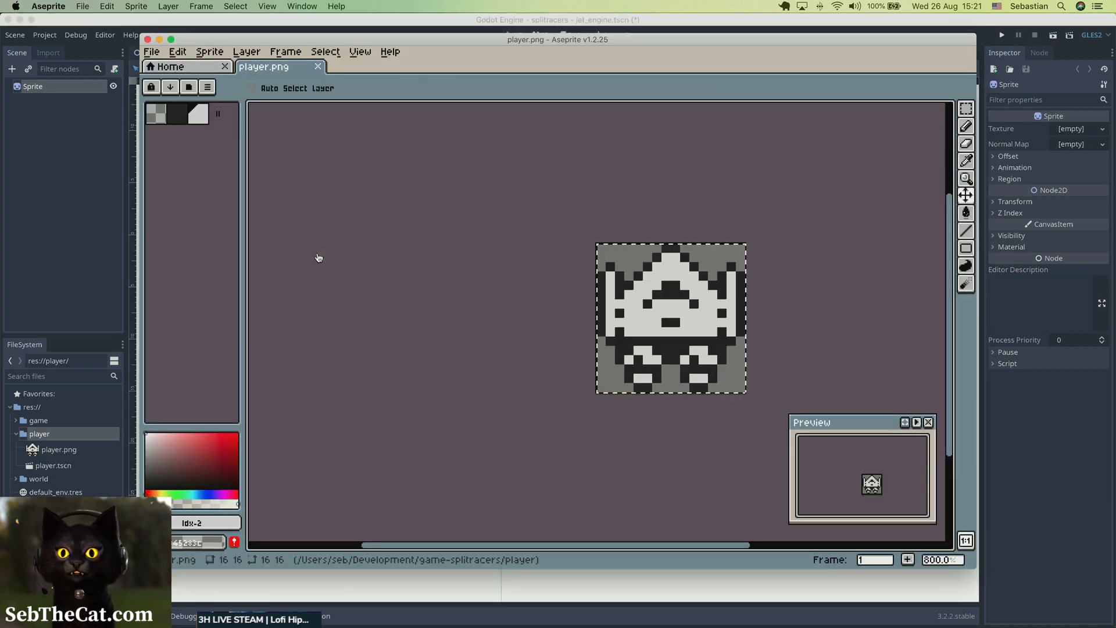
click(199, 66)
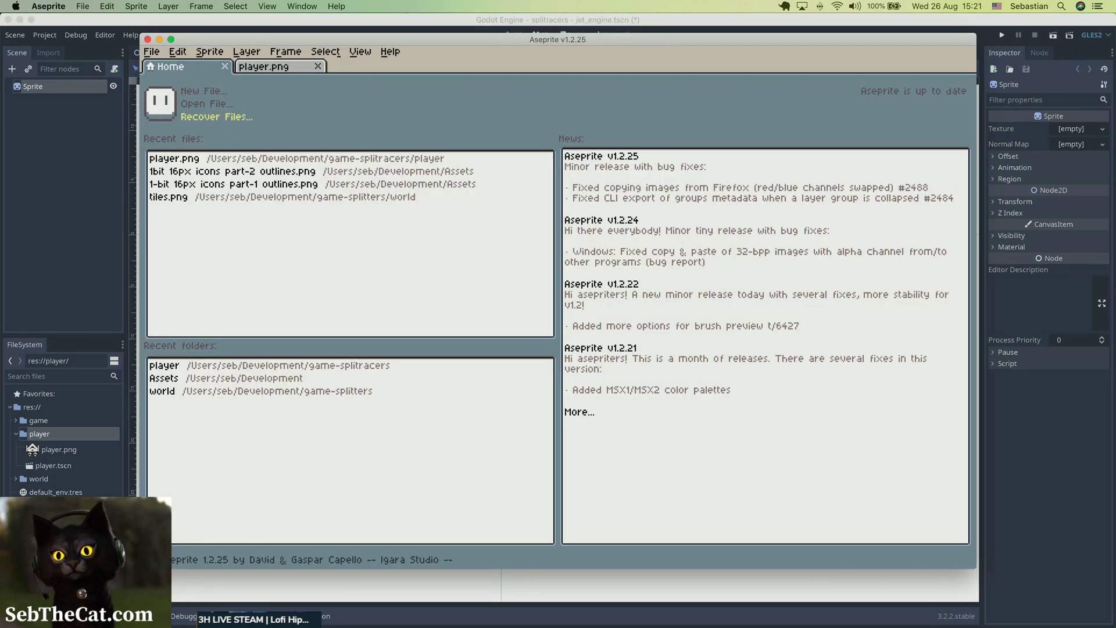
click(248, 185)
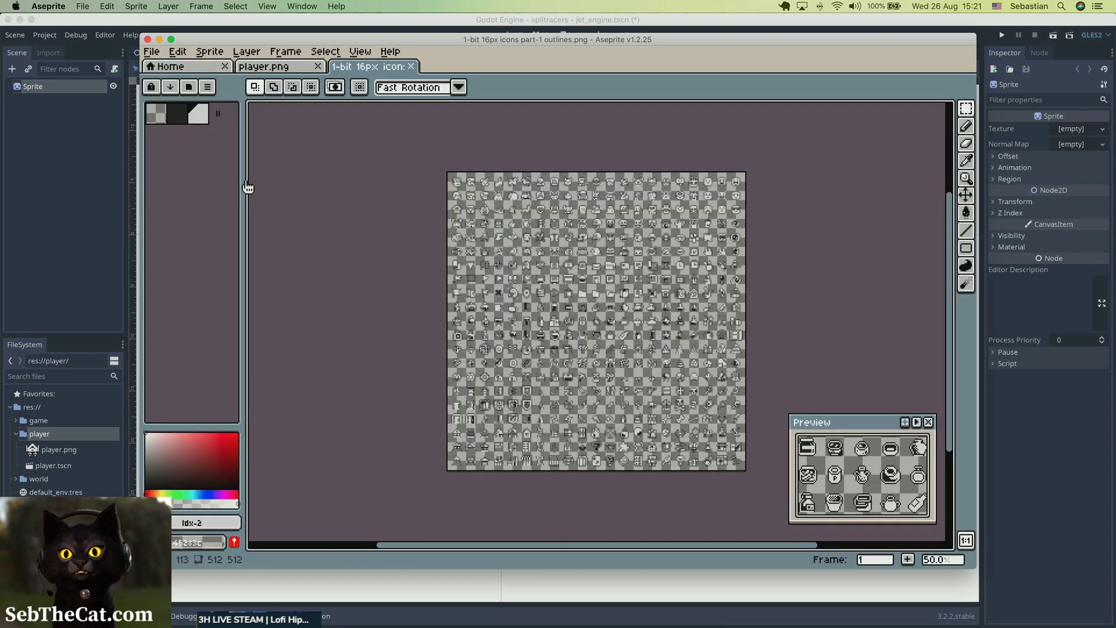
Look through the rows of icons on the part-1 sheet for a suitable jet engine graphic.
click(465, 294)
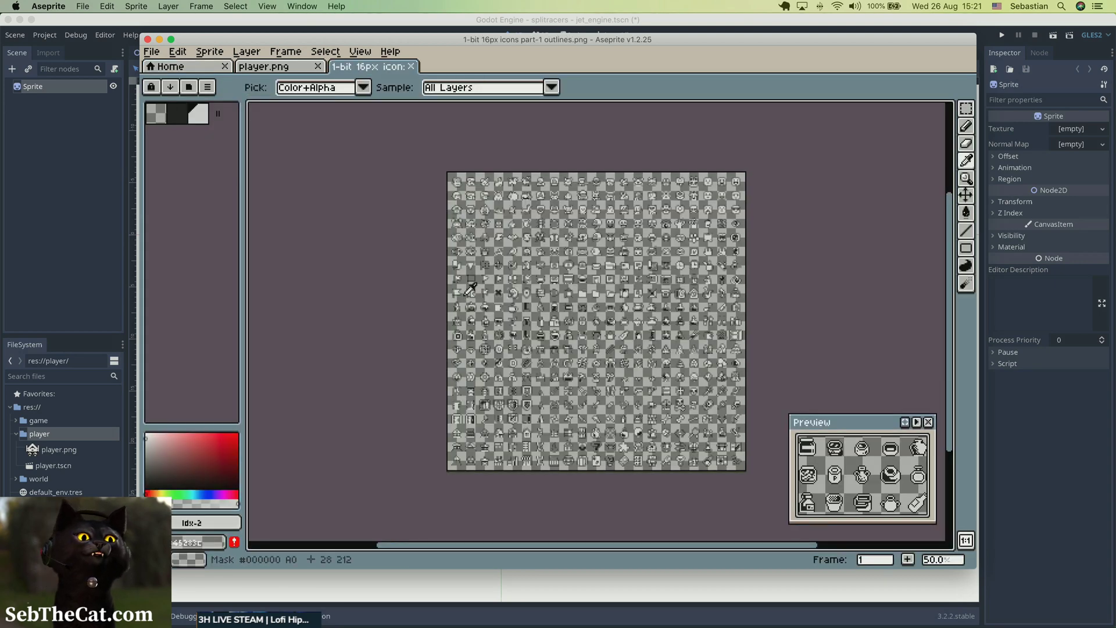
key(m)
scroll(464, 295, up, 4)
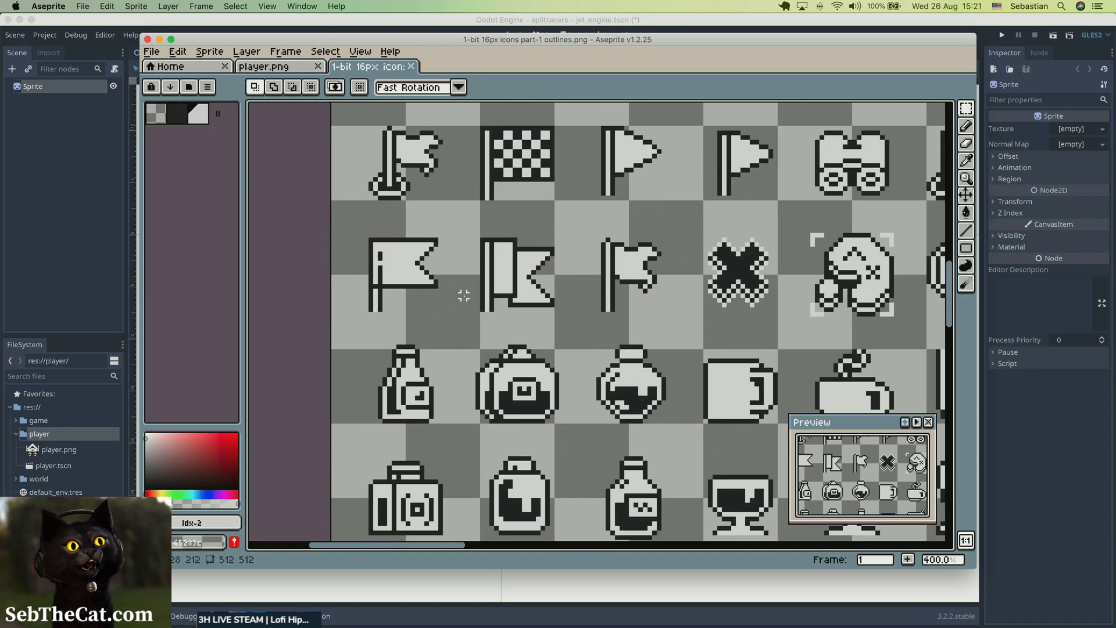
scroll(463, 296, down, 4)
scroll(466, 299, up, 2)
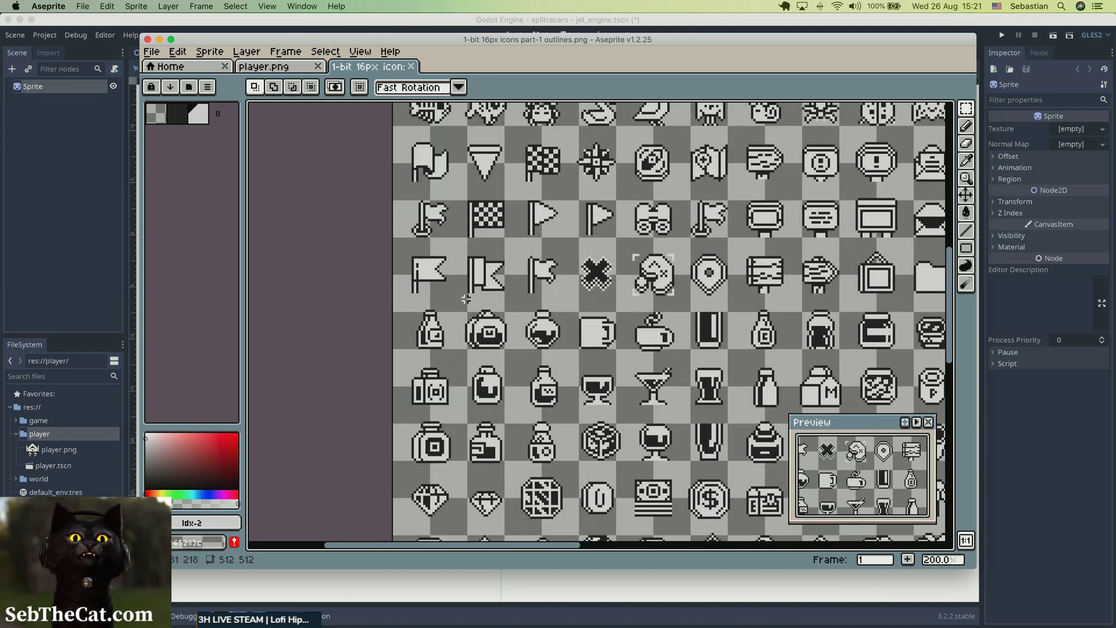
key(space)
drag(617, 468, 456, 278)
scroll(476, 327, down, 1)
key(space)
key(space)
drag(696, 376, 553, 420)
drag(520, 267, 562, 401)
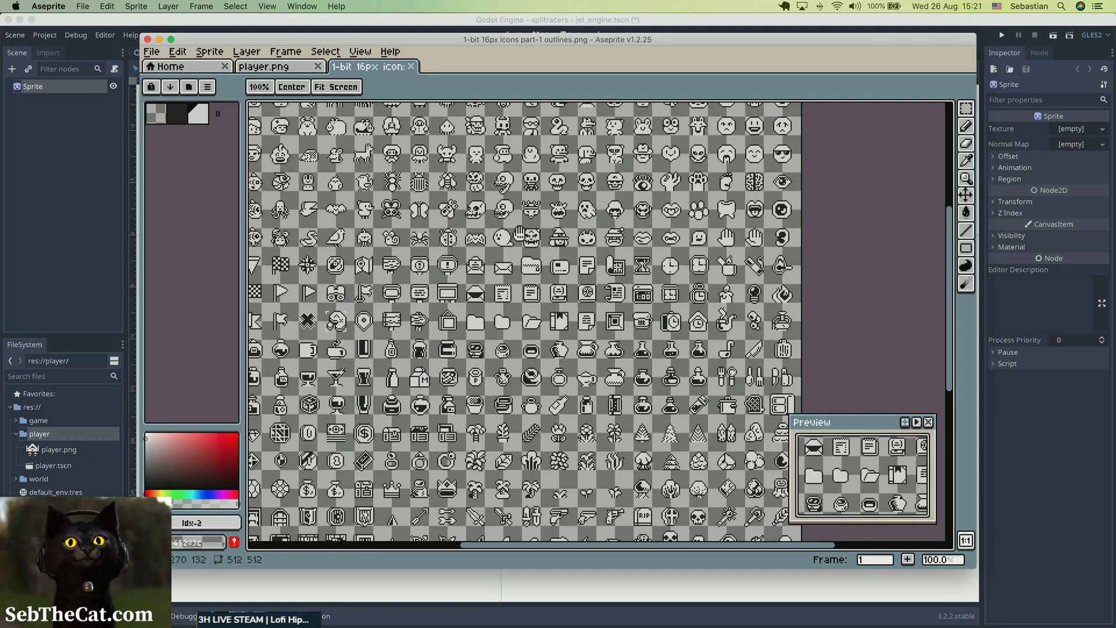
drag(476, 235, 527, 218)
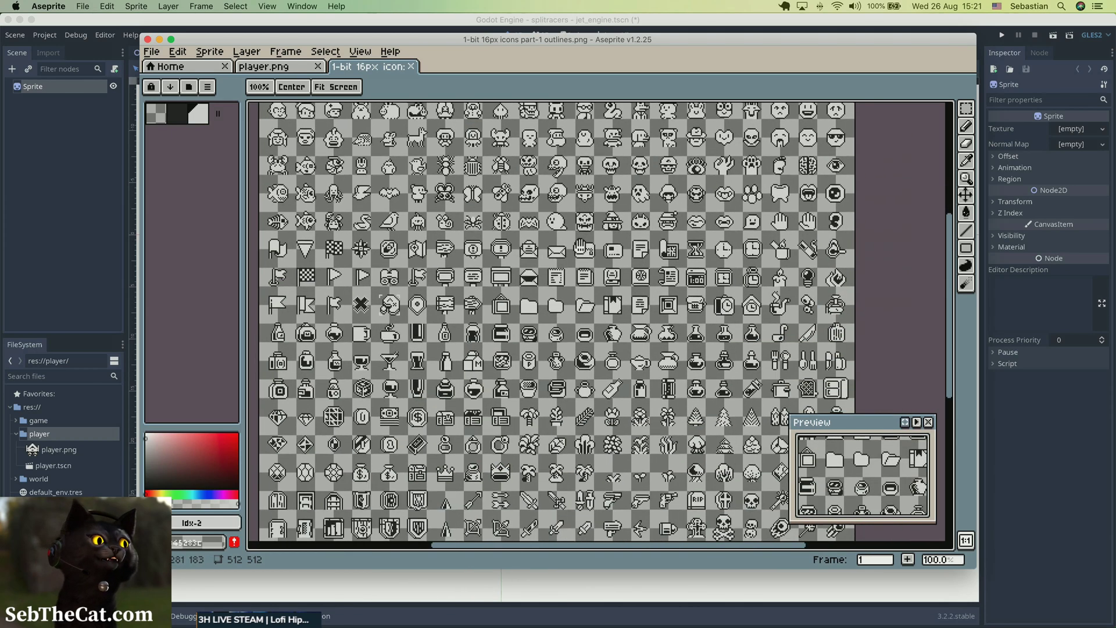
drag(528, 375, 565, 226)
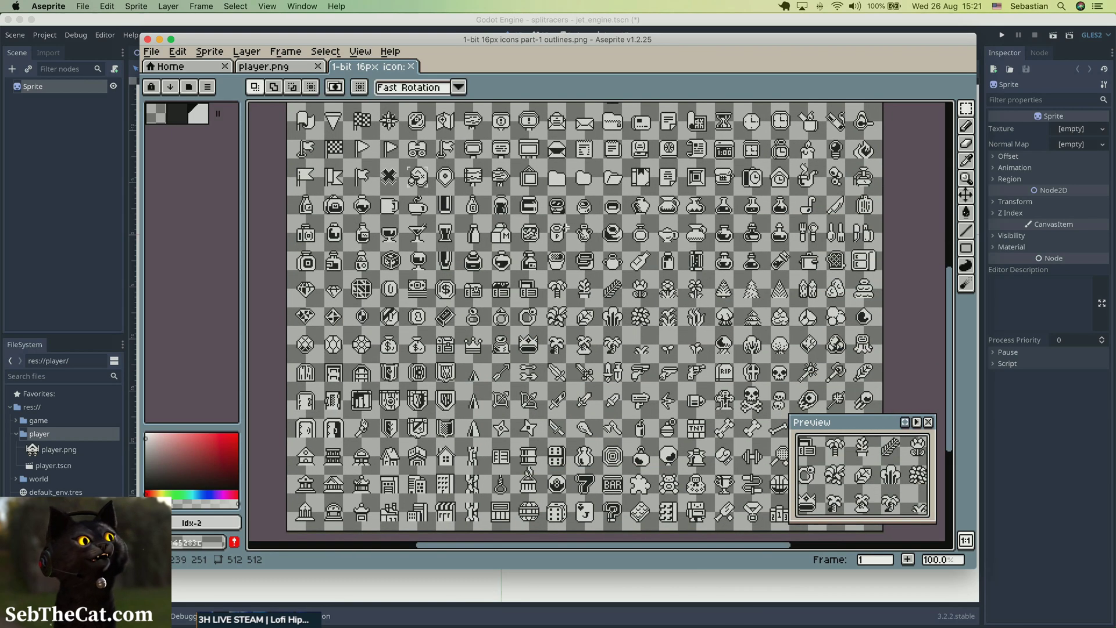
Open the recent file 1bit 16px icons part-2 outlines.png and inspect its spaceship and vehicle icons.
click(206, 67)
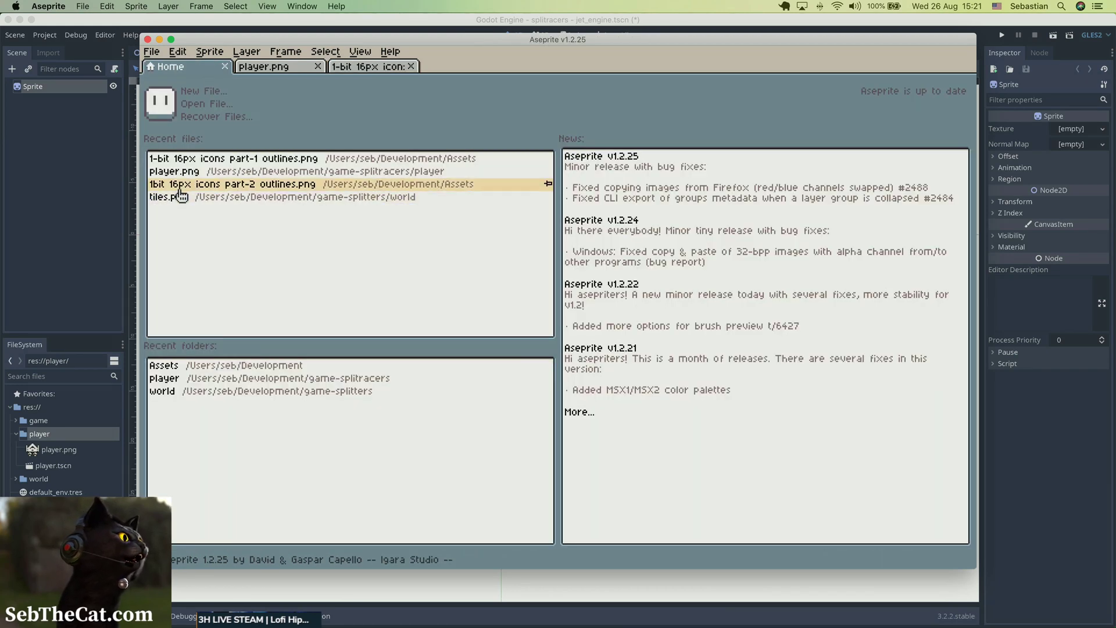
click(181, 185)
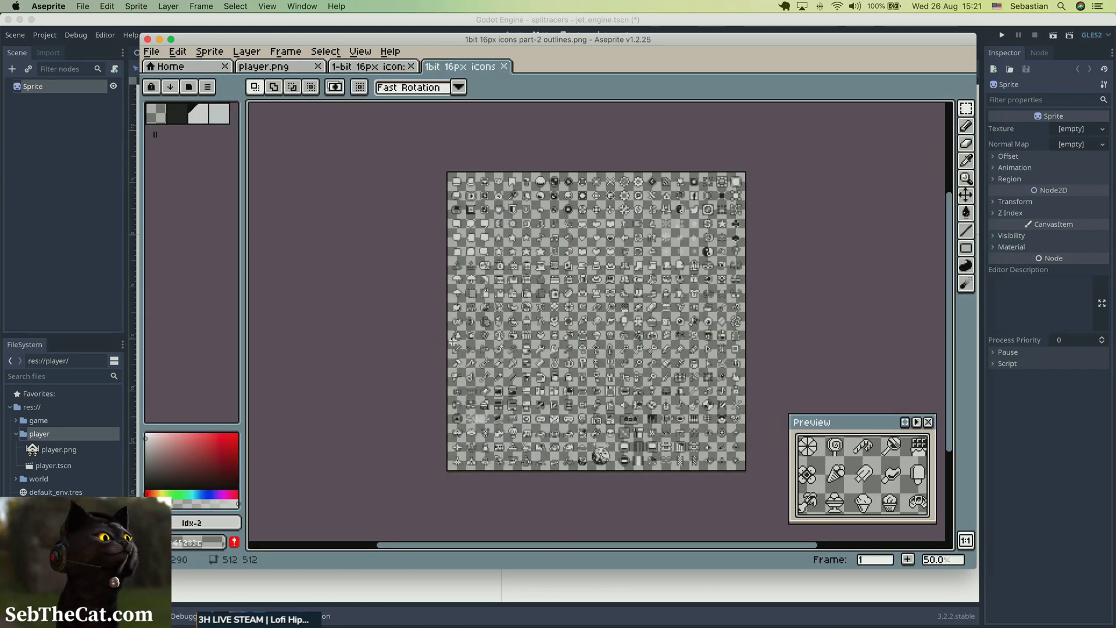
scroll(497, 460, up, 2)
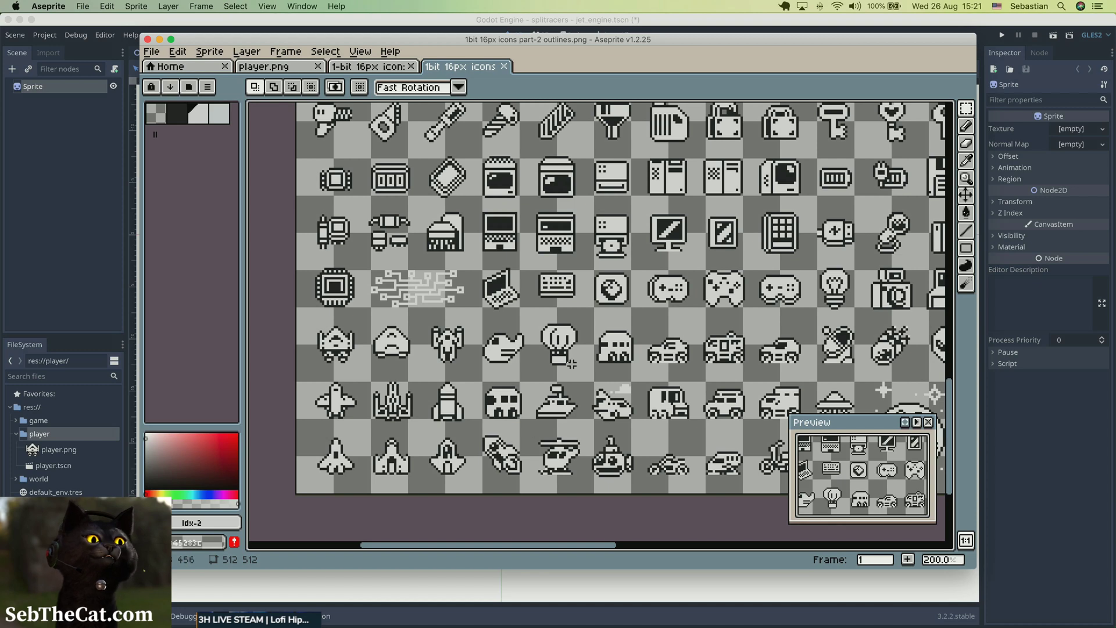
key(space)
drag(532, 323, 600, 377)
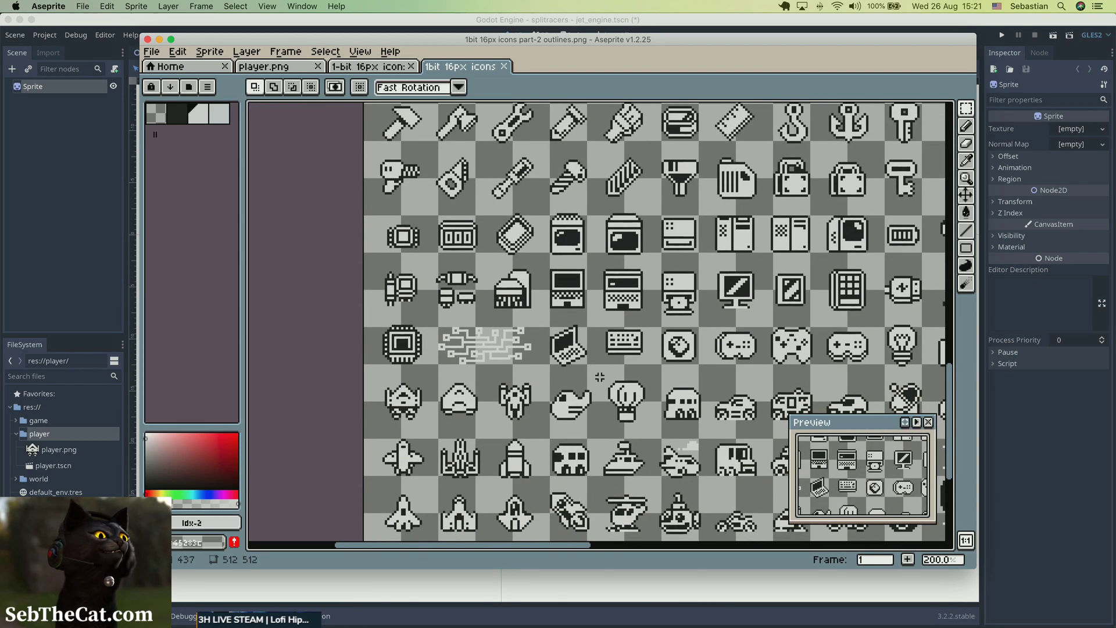
Check the current ship in player.png, then copy the rounded, wingless ship beside its original on the part-2 sheet.
click(285, 69)
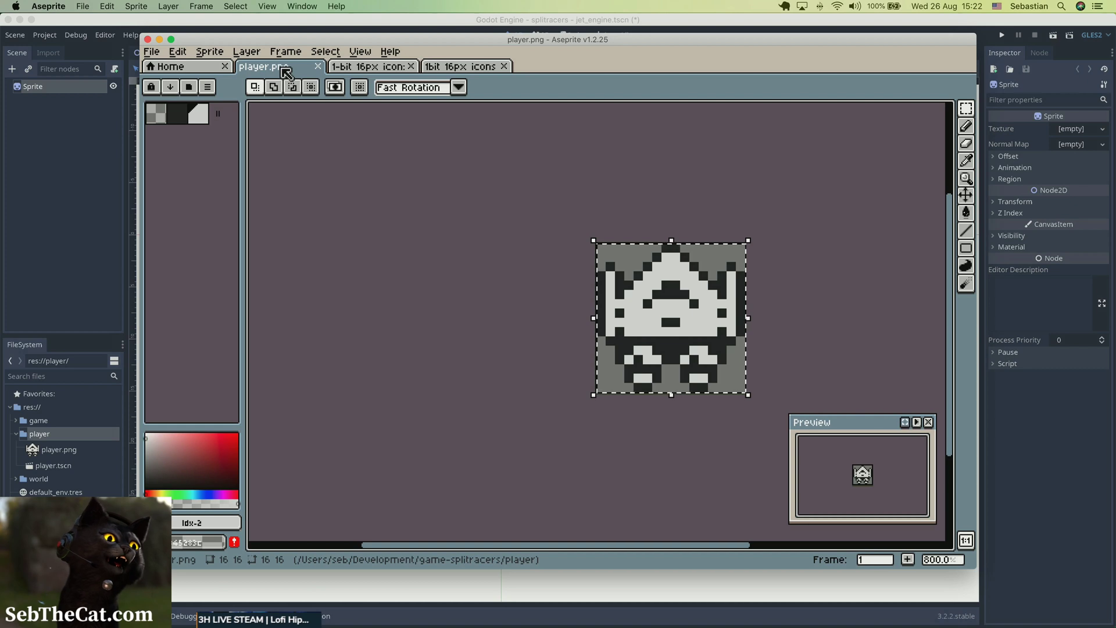
click(448, 66)
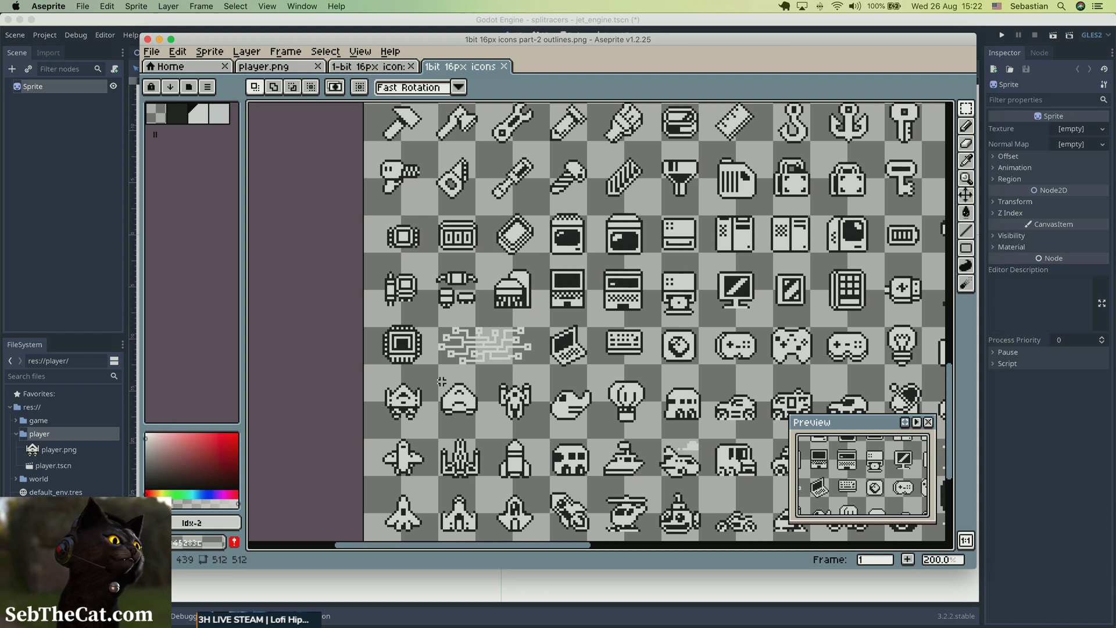
drag(441, 382, 478, 418)
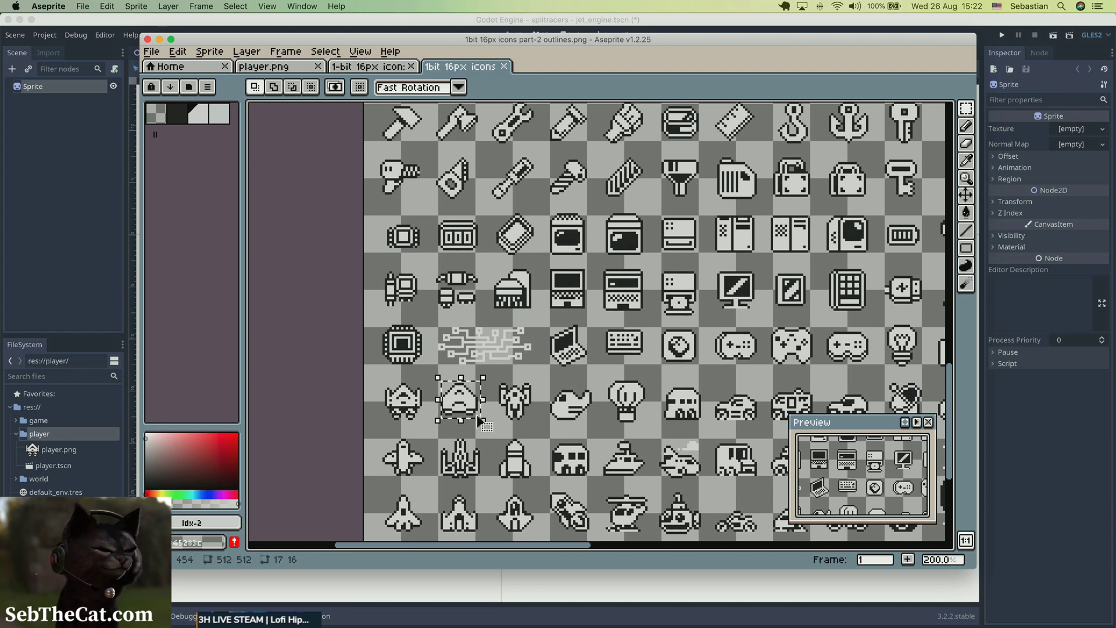
key(v)
key(super+c)
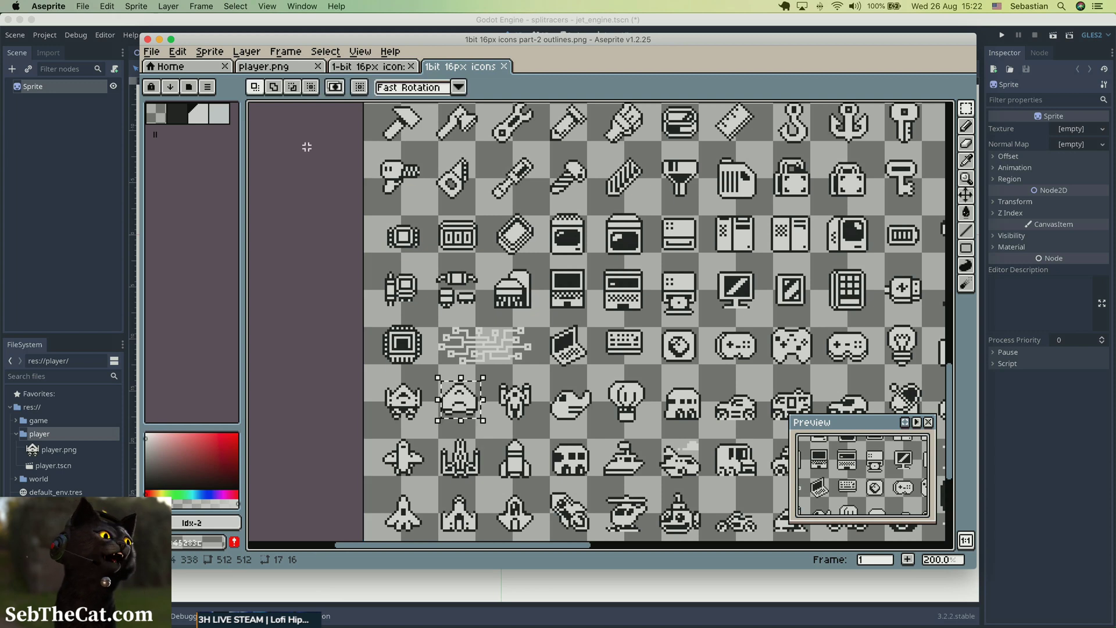
Replace the ship in player.png with the copied wingless ship, clearing the old artwork first, and save the file.
click(279, 67)
key(super+v)
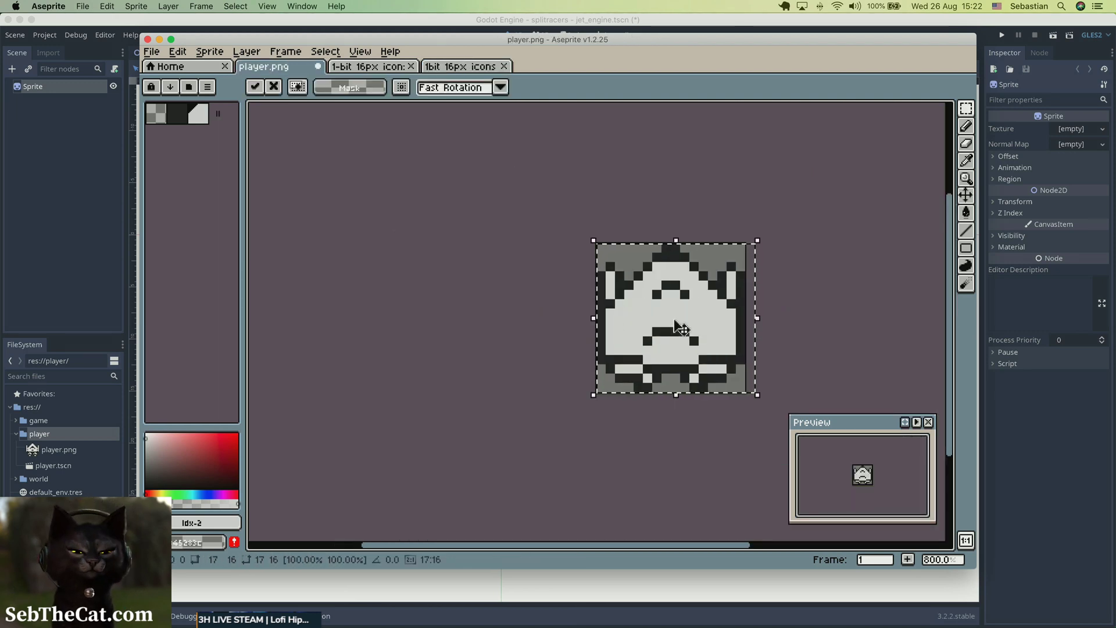
key(super+z)
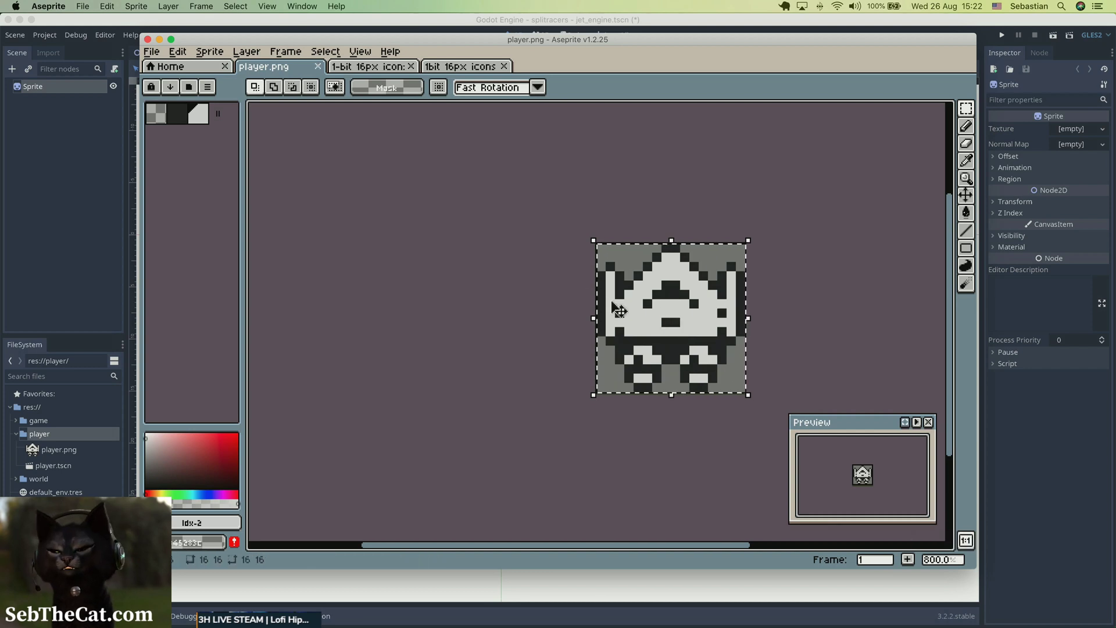
key(Delete)
key(super+v)
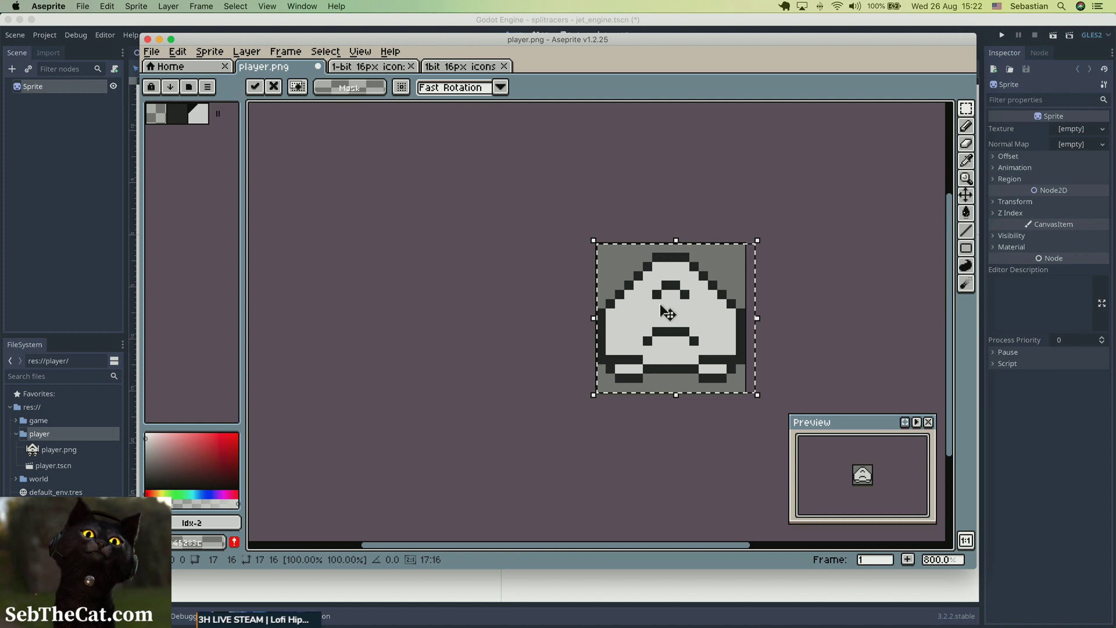
key(super+s)
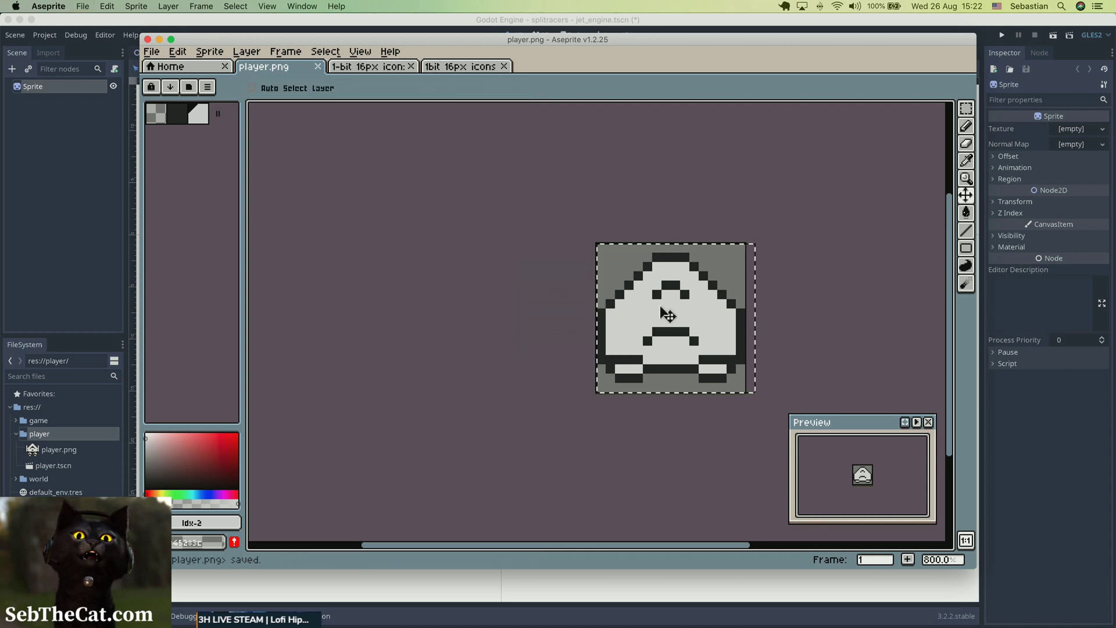
Erase both small engines at the base of the ship in player.png with a 1 px eraser and save the file.
click(434, 387)
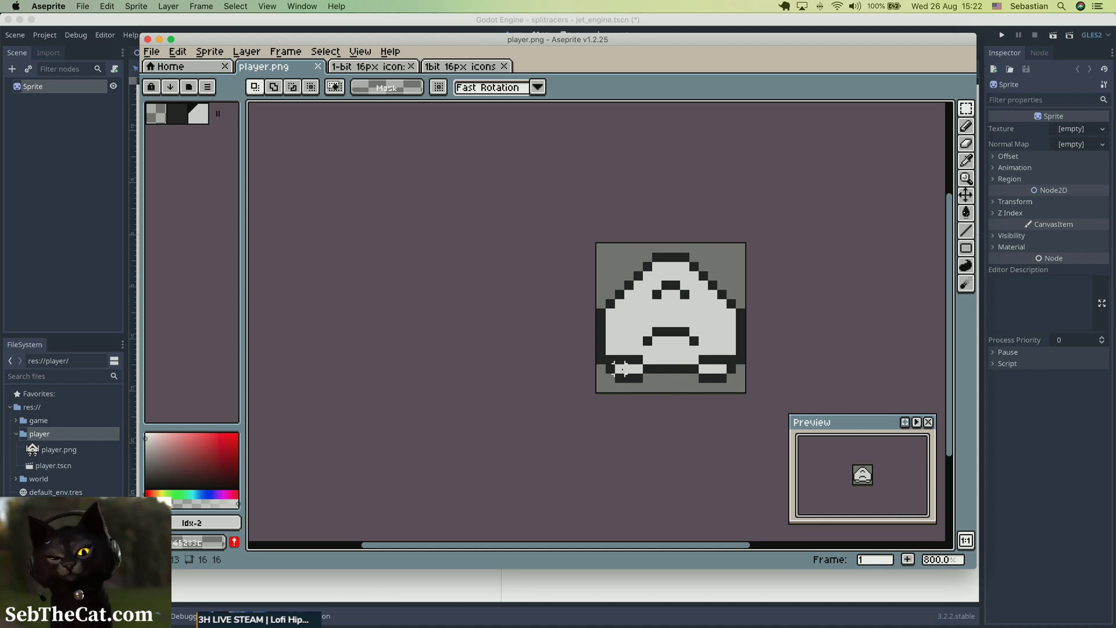
key(e)
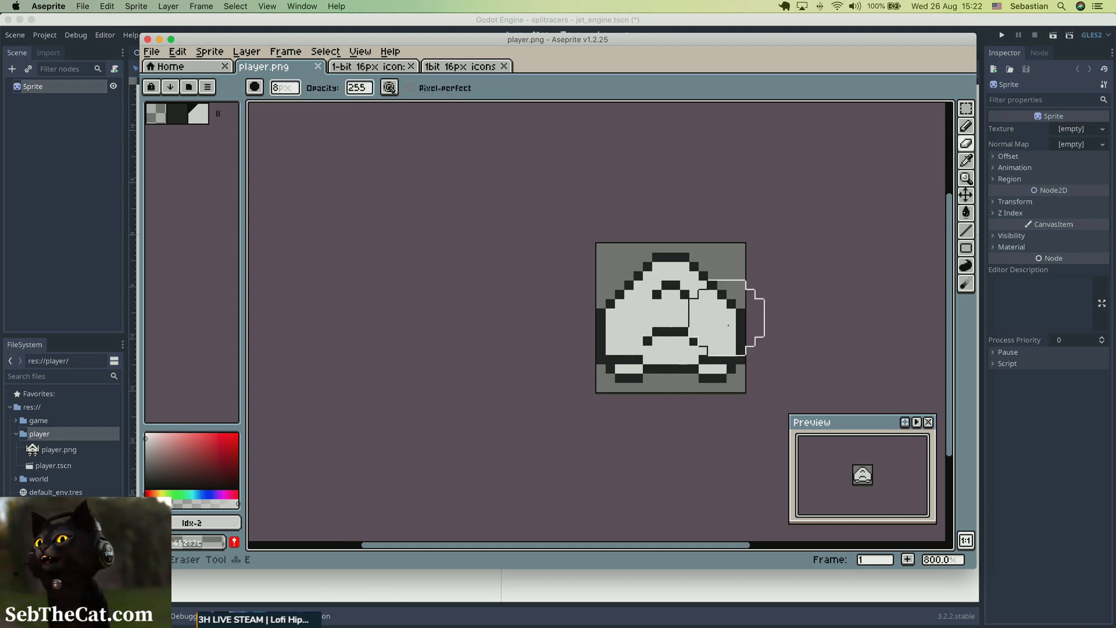
click(615, 373)
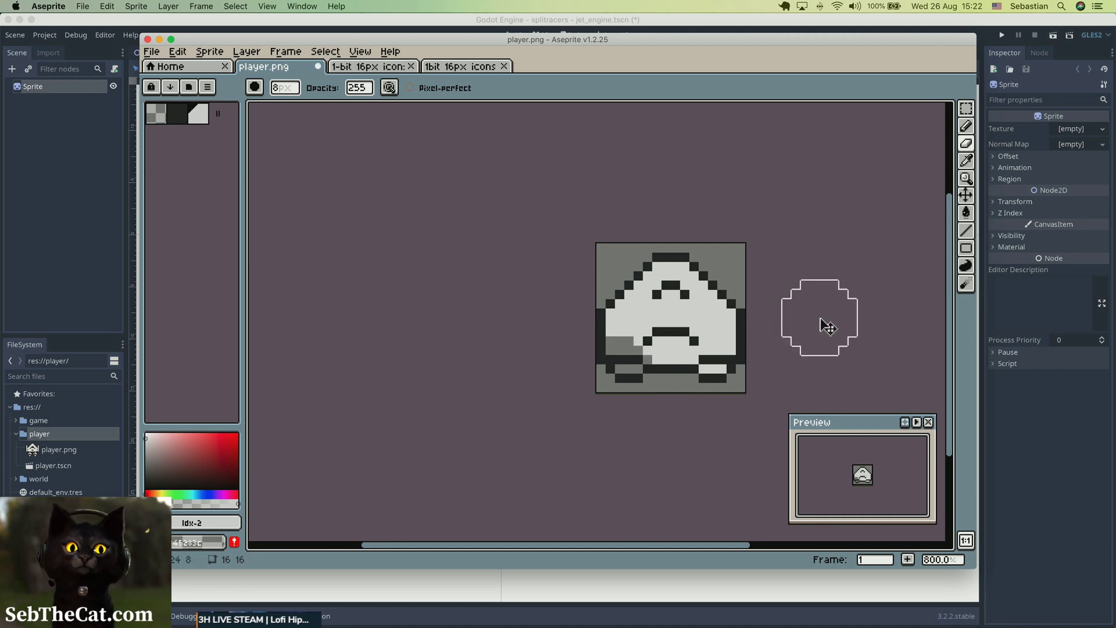
key(super+z)
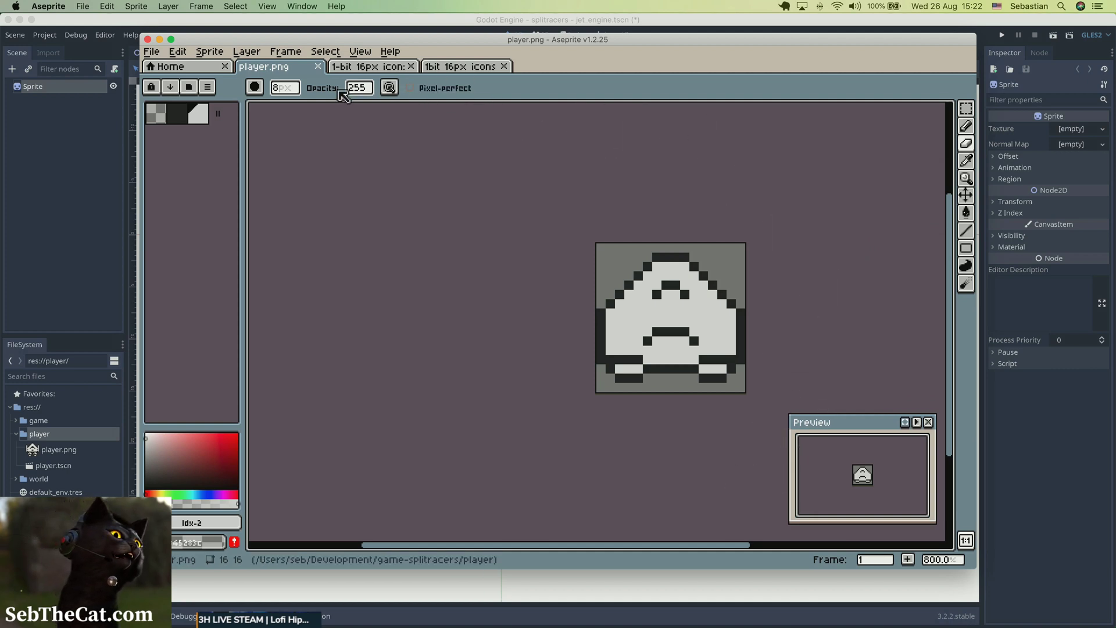
click(283, 88)
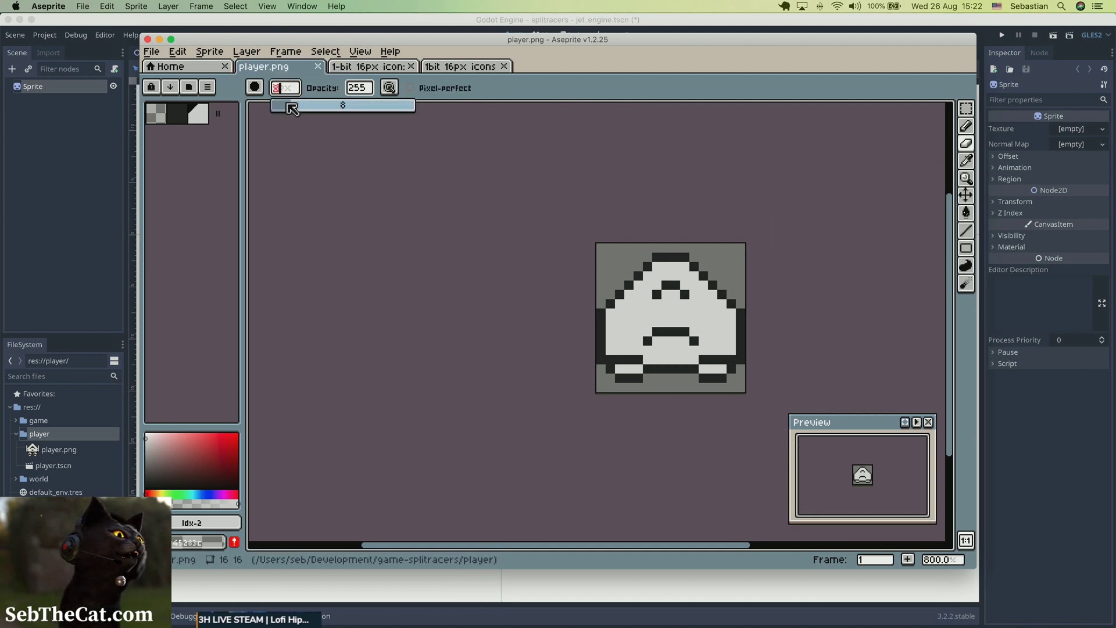
drag(292, 108, 264, 109)
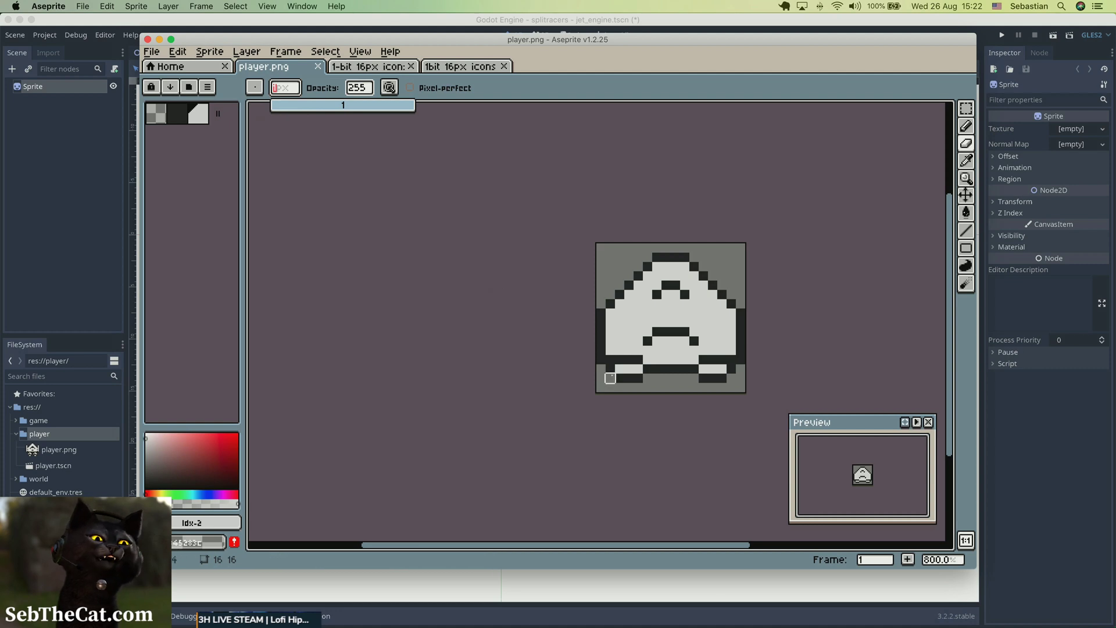
mouse_move(610, 369)
mouse_down()
mouse_move(637, 378)
mouse_move(629, 368)
mouse_up()
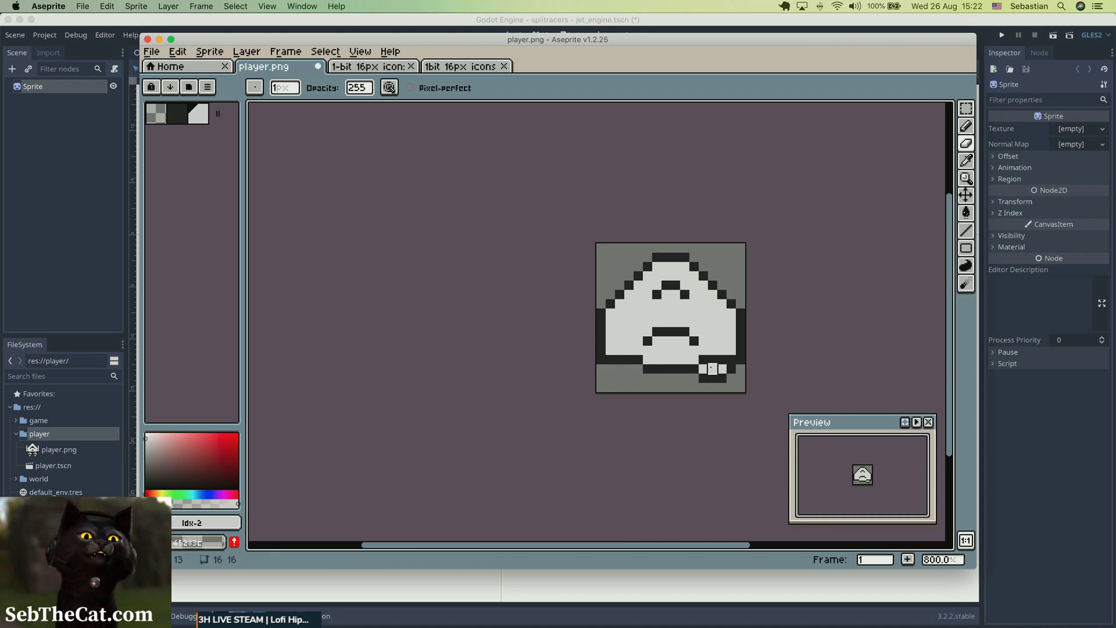
mouse_move(702, 369)
mouse_down()
mouse_move(724, 377)
mouse_move(703, 377)
mouse_up()
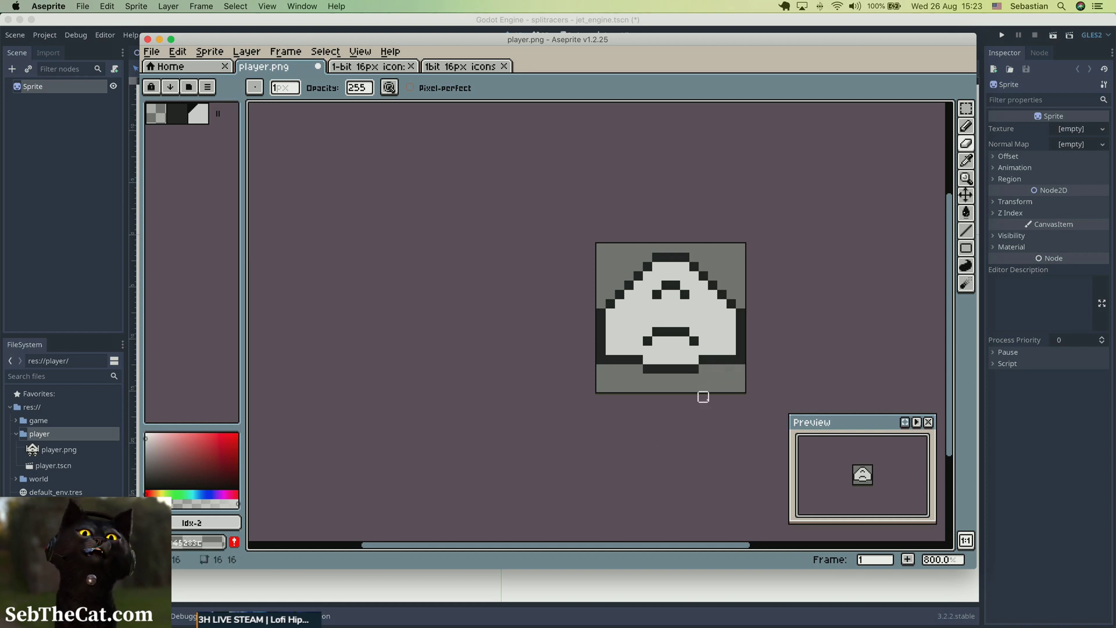
key(super+s)
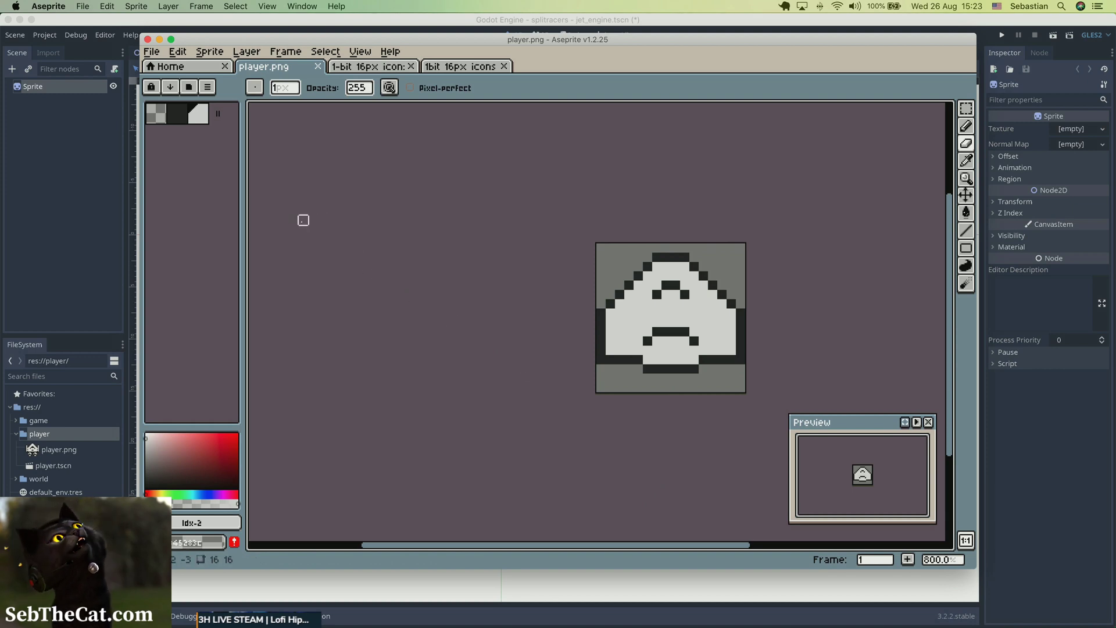
On the part-2 outlines sheet, select the area around one small engine at the base of the winged ship with a rectangular marquee.
click(201, 69)
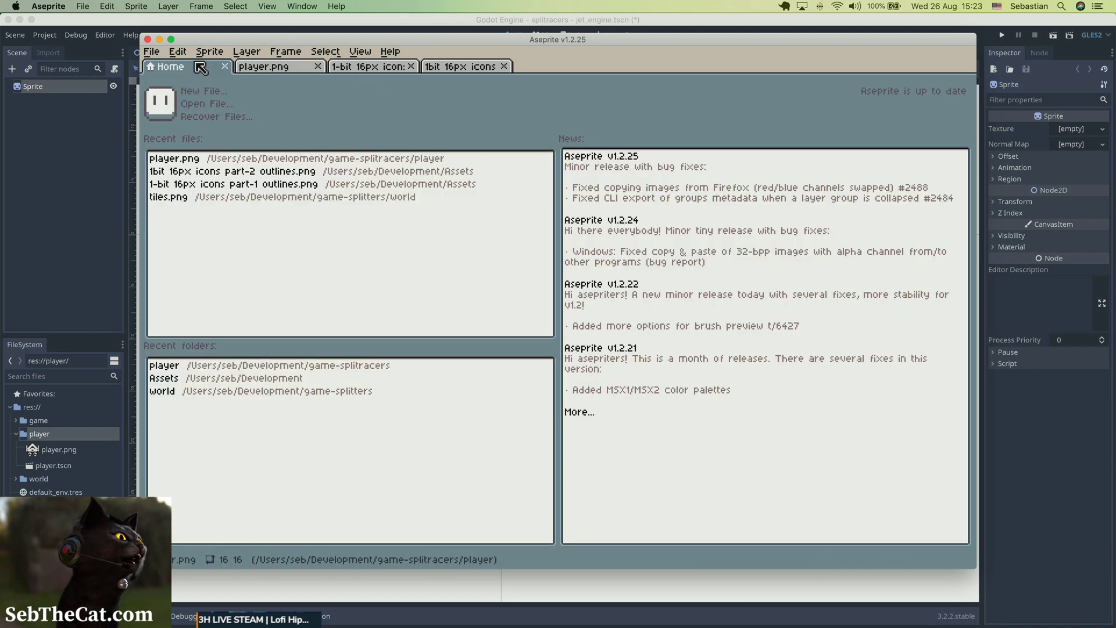
click(451, 68)
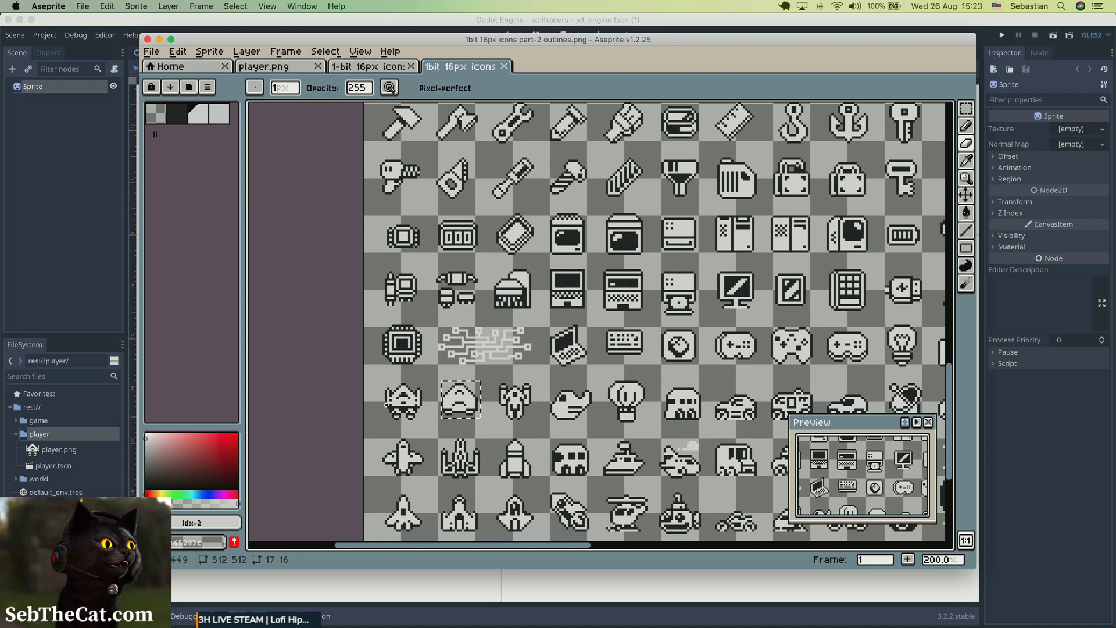
key(m)
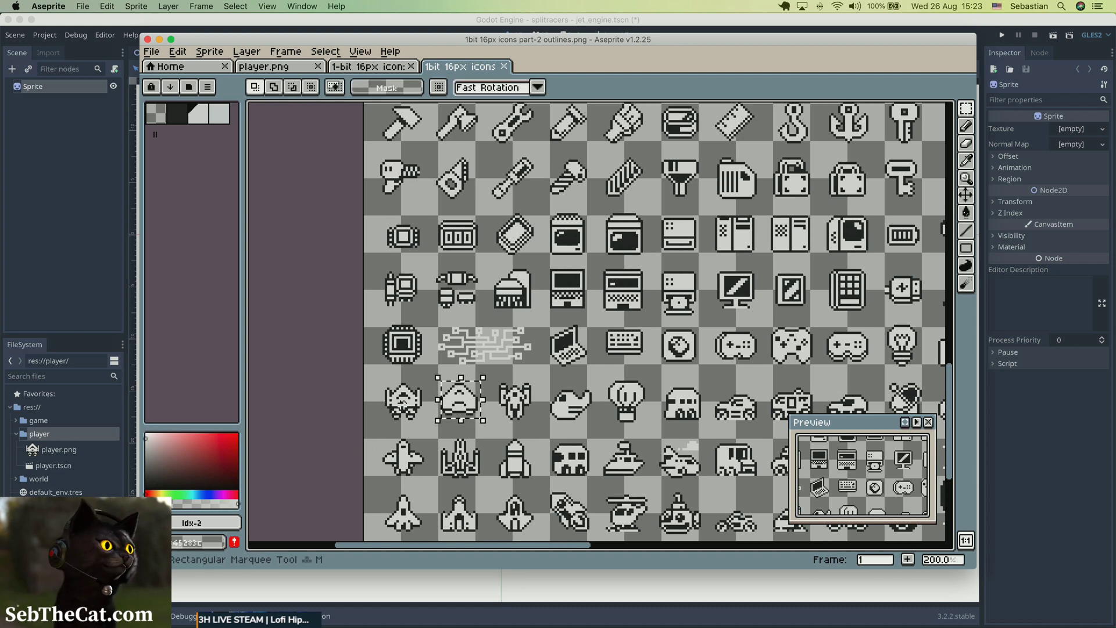
drag(391, 409, 403, 416)
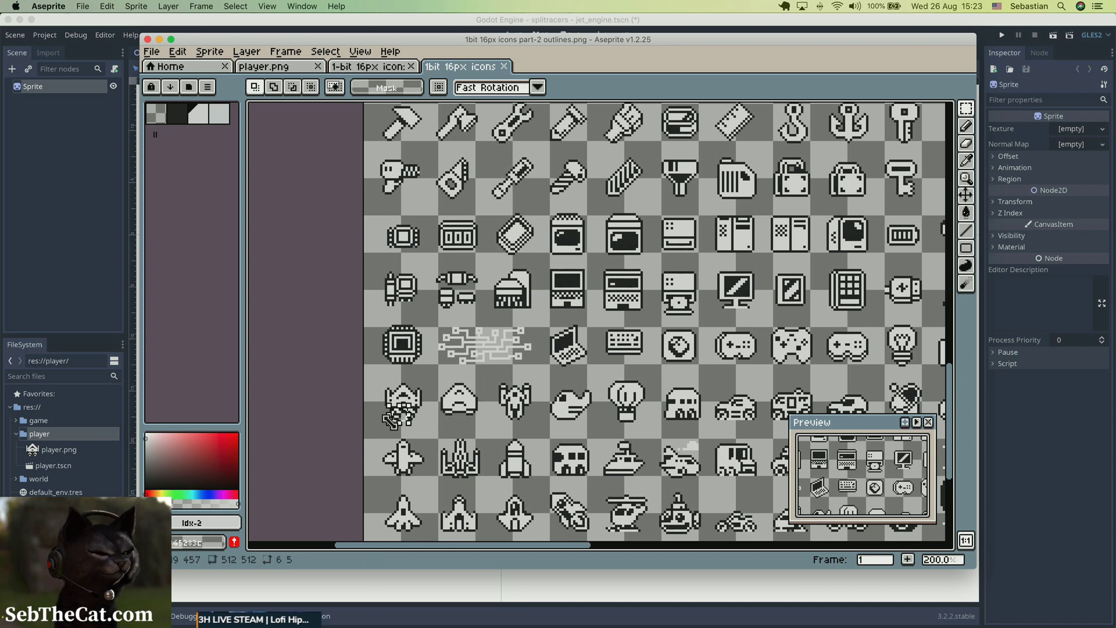
scroll(391, 423, up, 6)
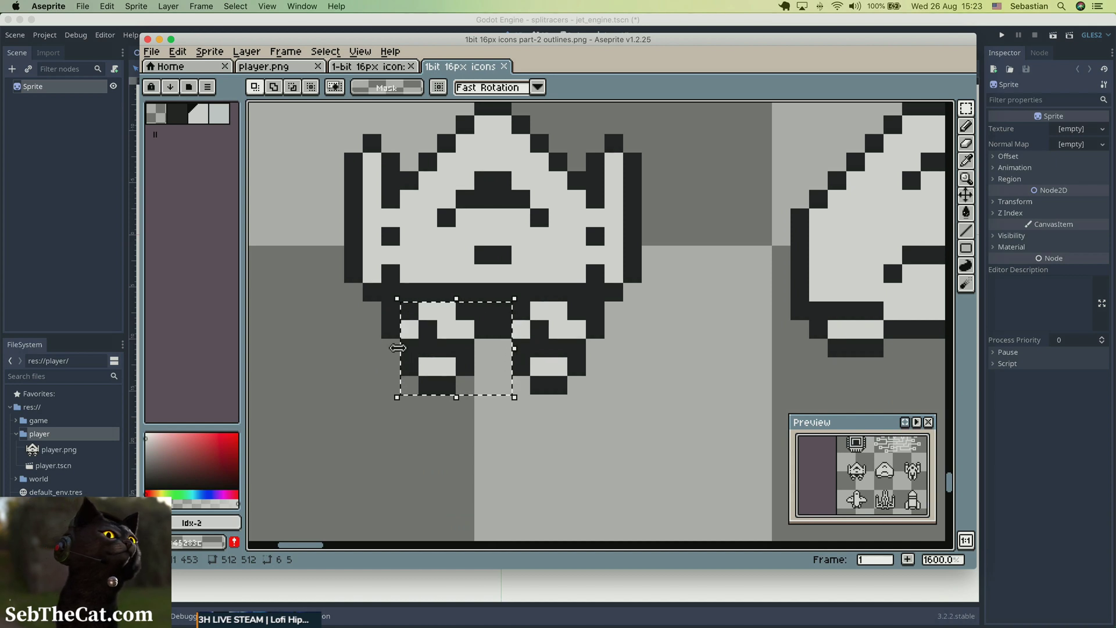
Try to widen the engine selection to 7 by 5 px and undo the transformation.
click(401, 356)
drag(391, 349, 378, 349)
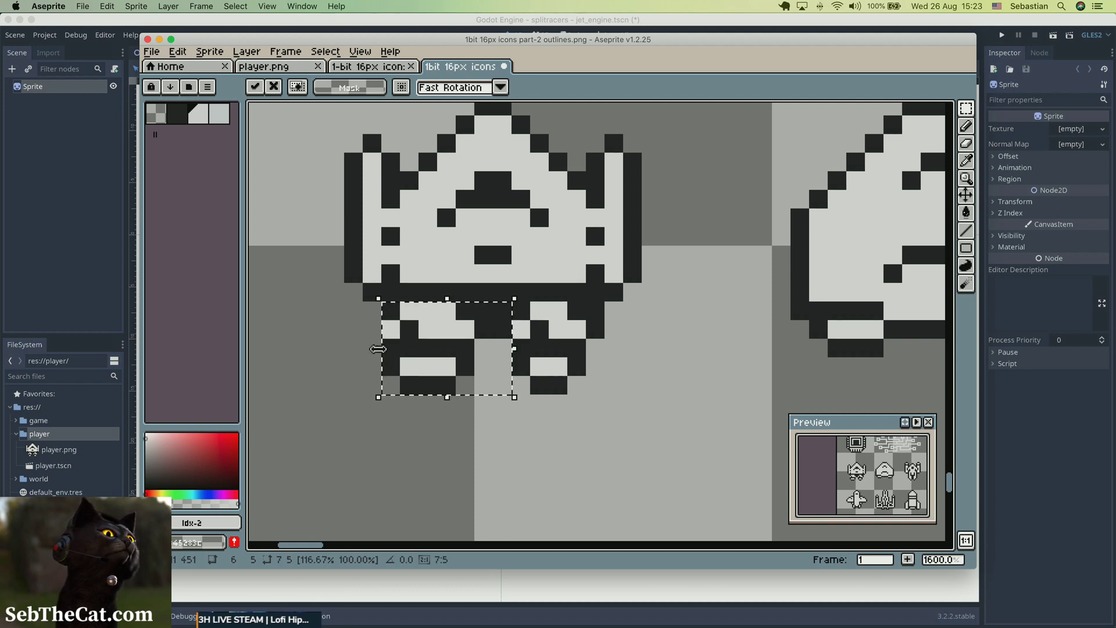
click(374, 348)
key(super+z)
key(super+z)
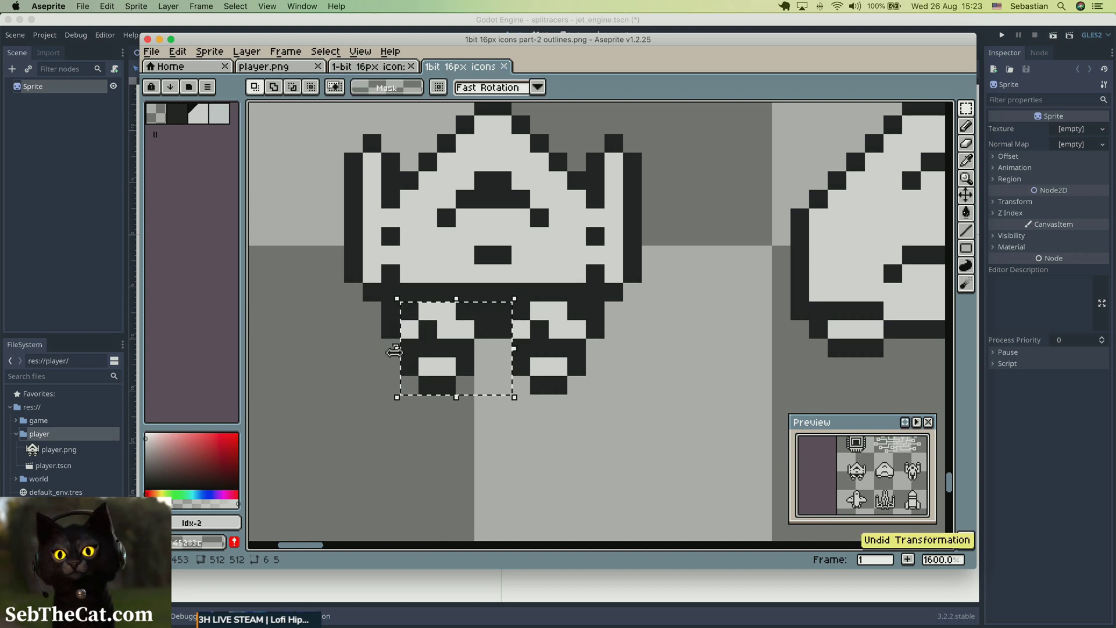
Reselect only the winged ship's left engine, including the dark row above it, with a 4 by 6 px rectangular marquee.
click(334, 366)
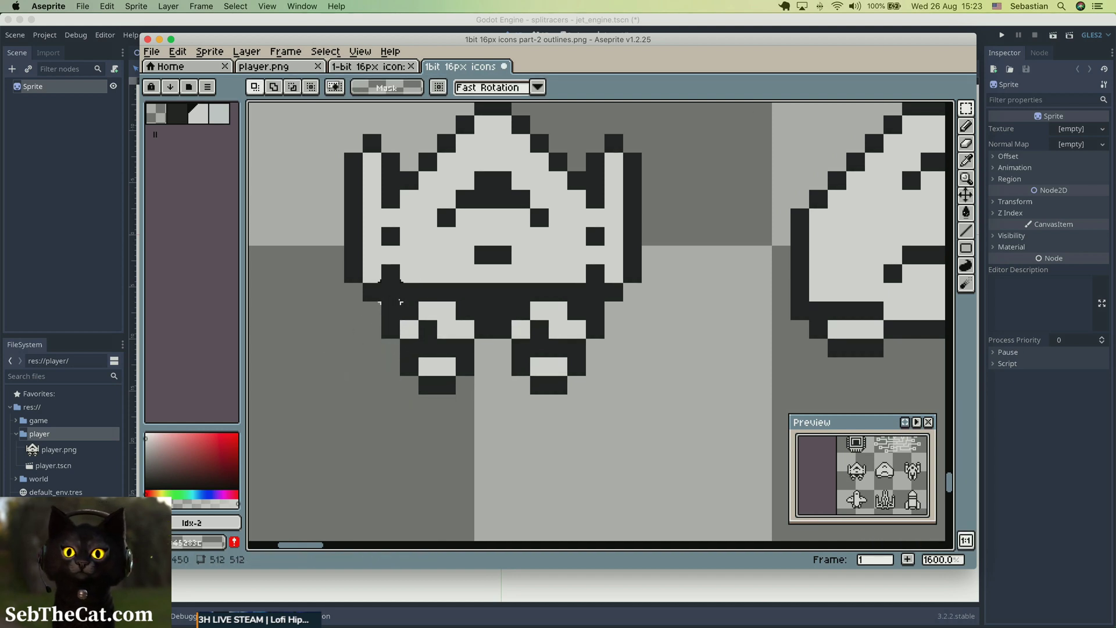
drag(401, 285, 473, 395)
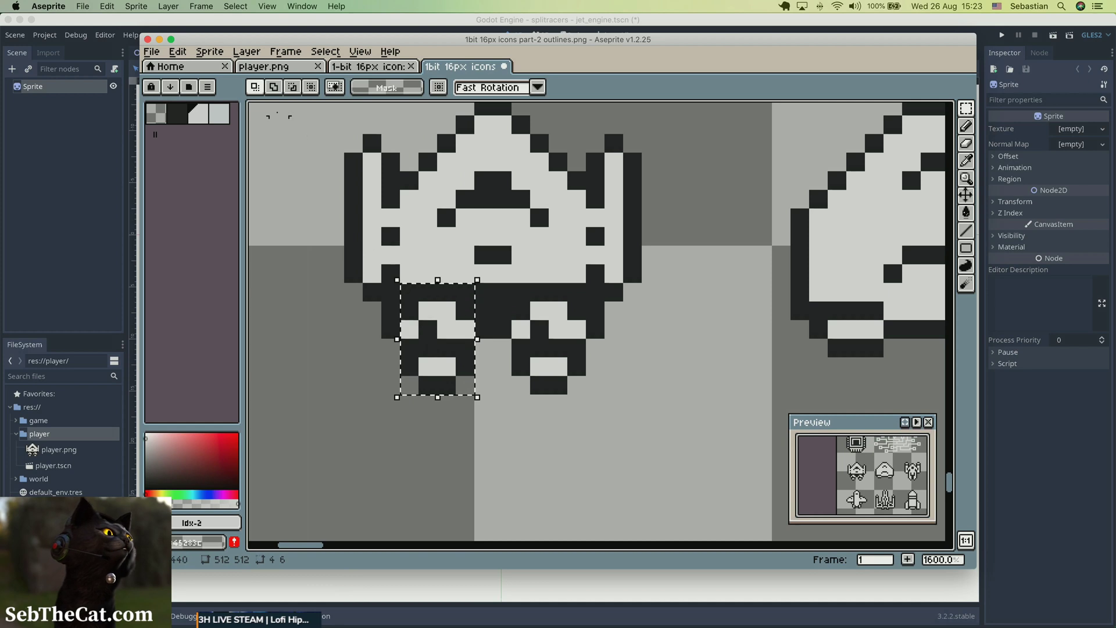
click(188, 87)
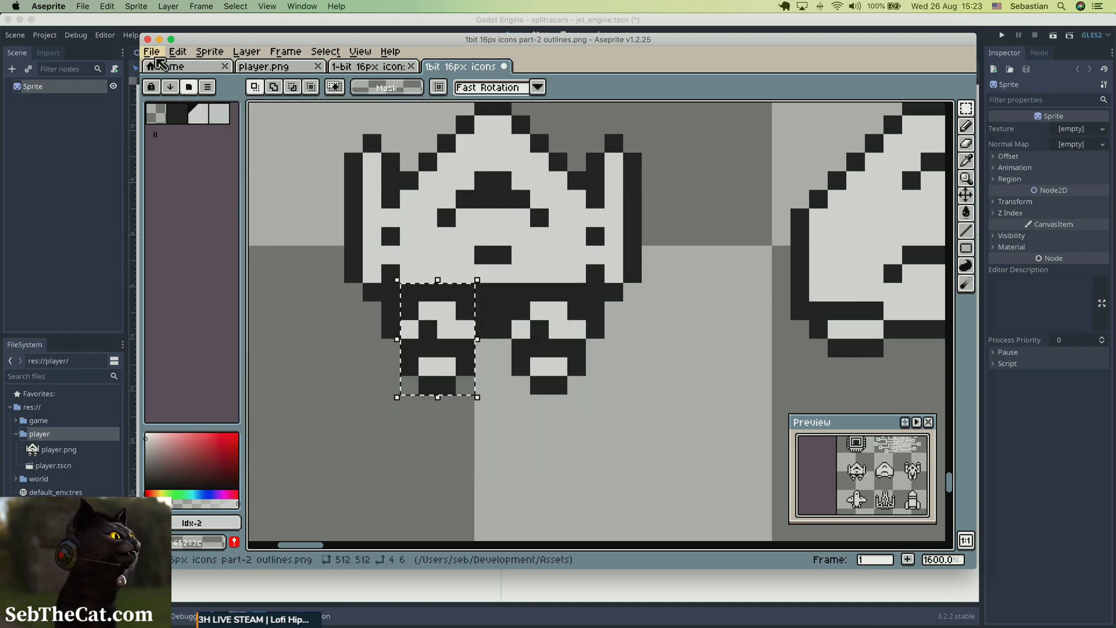
Create a new 4 by 6 px sprite in Indexed color mode with a black background.
click(151, 52)
click(166, 68)
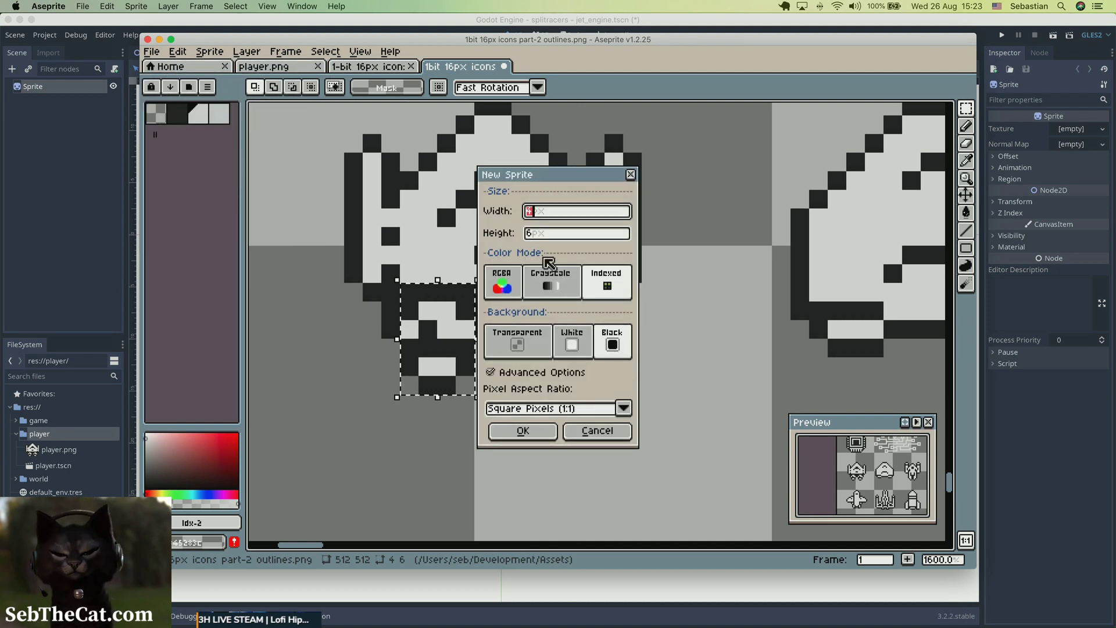
key(Return)
Try pasting the copied engine into the new sprite and undo the paste.
key(super+v)
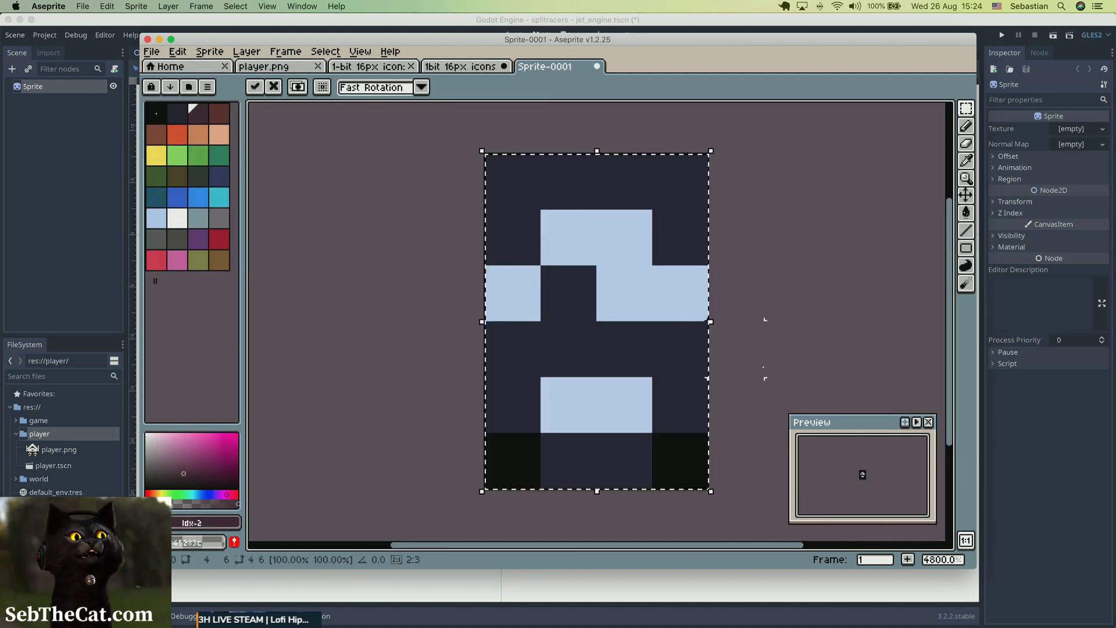
click(764, 367)
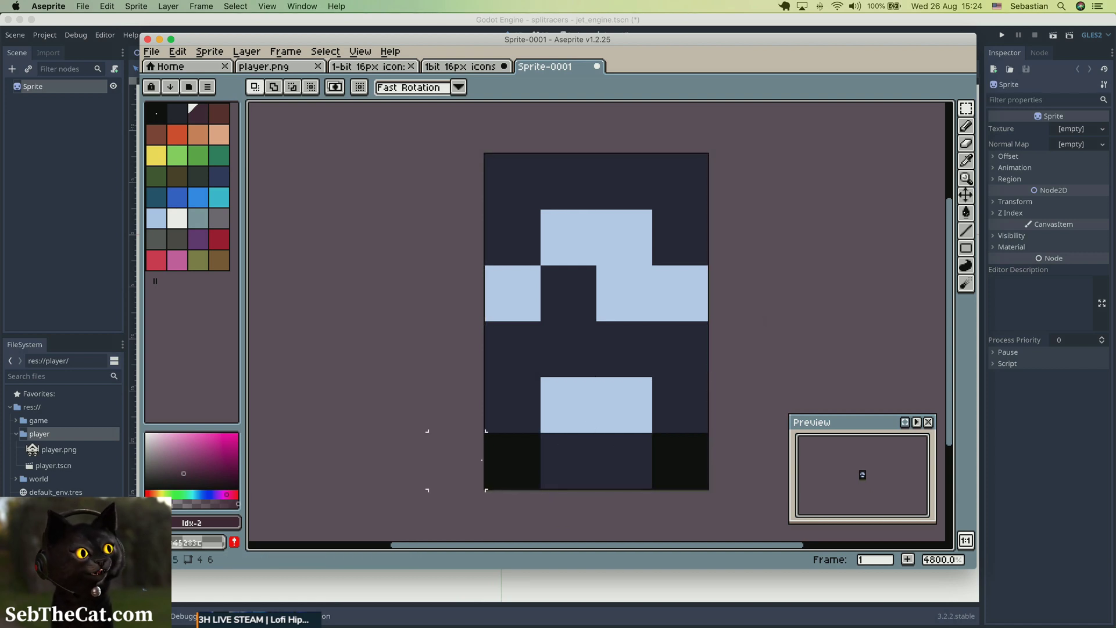
key(super+z)
key(super+z)
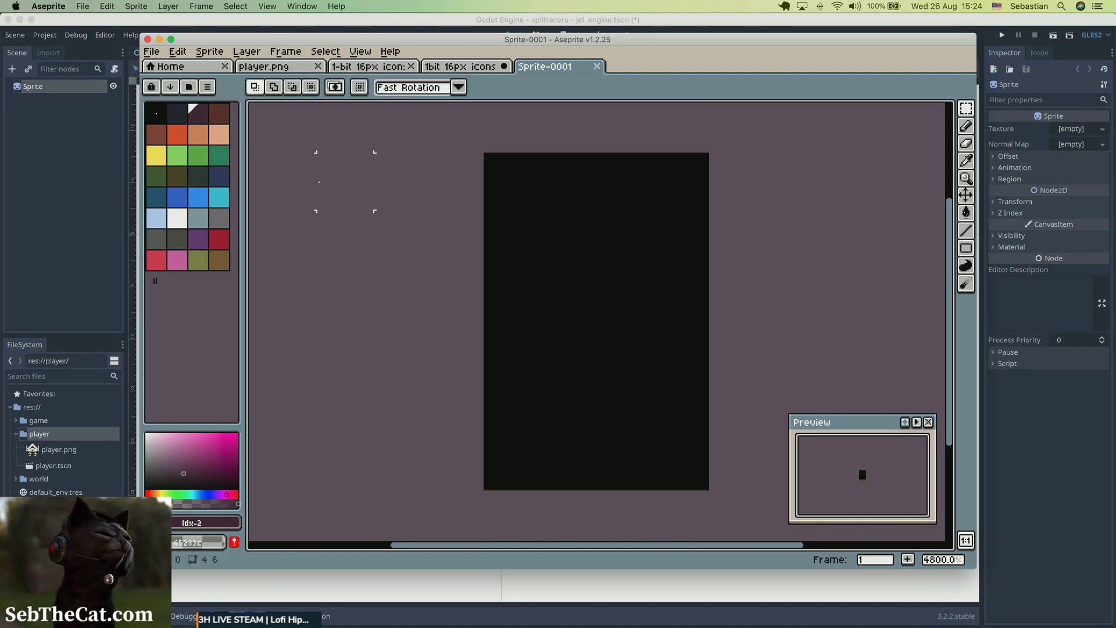
key(super+s)
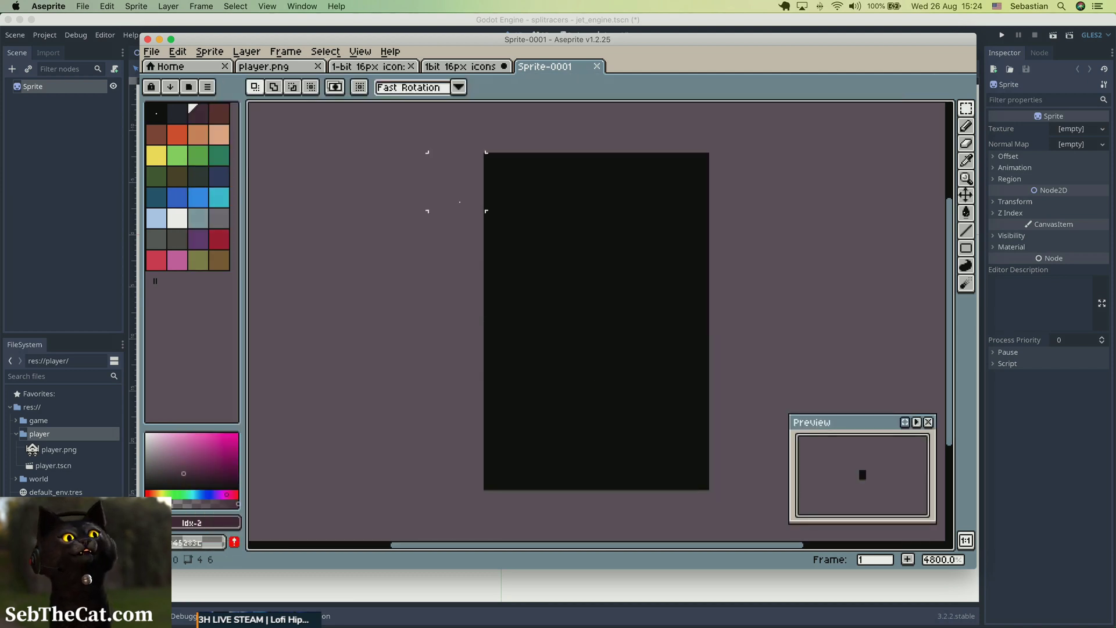
Clear the new sprite's canvas and add the current background color to its palette.
drag(509, 183, 705, 488)
key(Delete)
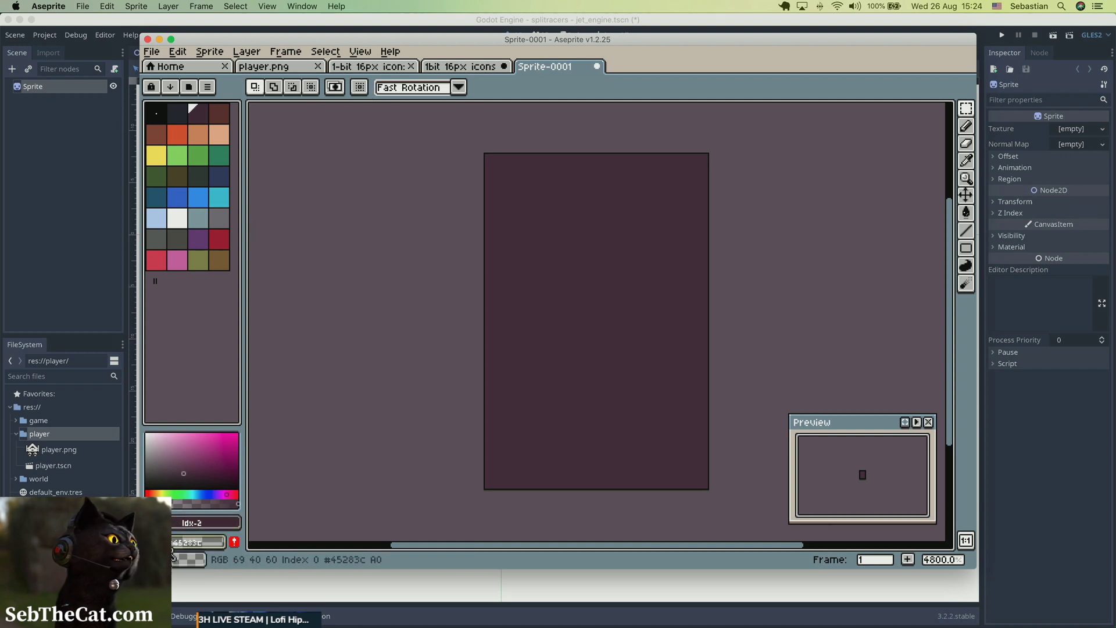
click(238, 542)
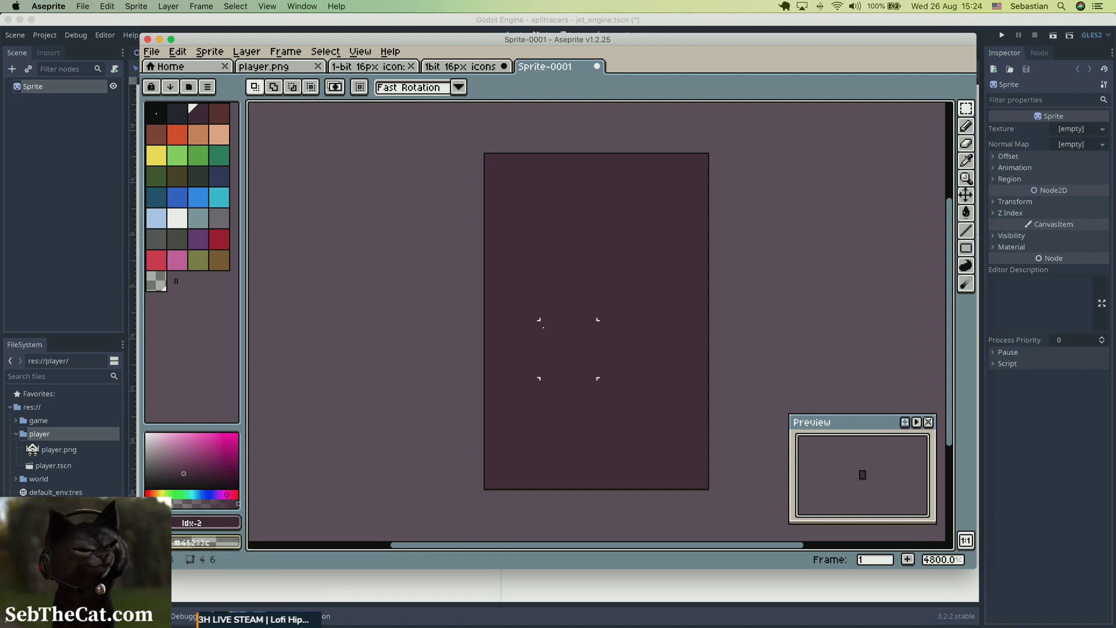
key(super+a)
key(BackSpace)
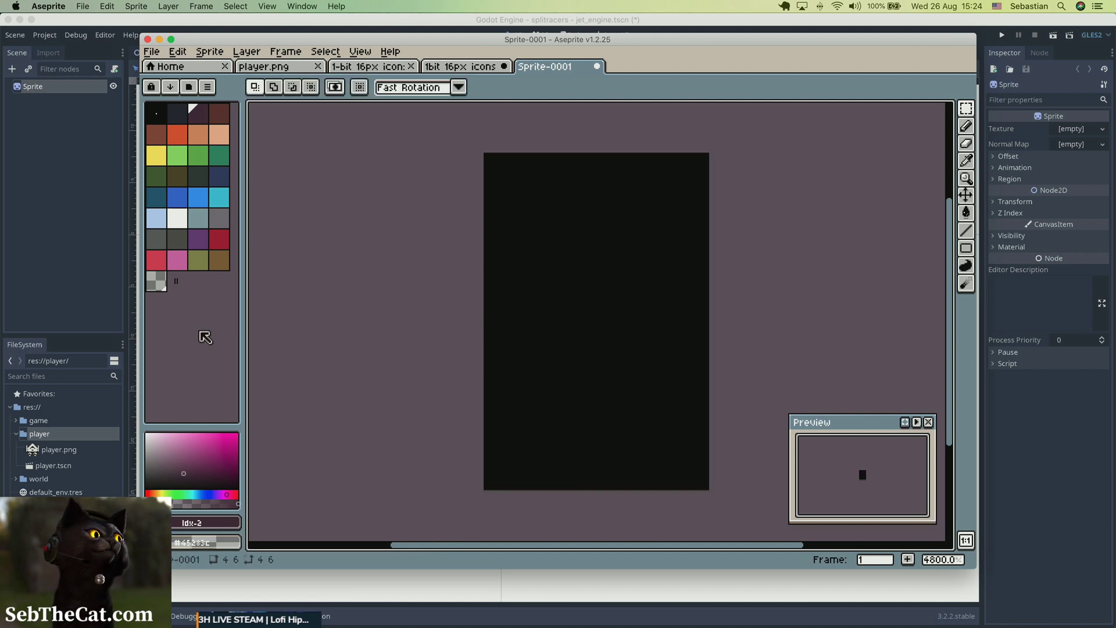
Try to fill the whole black canvas with the newly added transparent palette color using the Paint Bucket, and deselect.
click(156, 282)
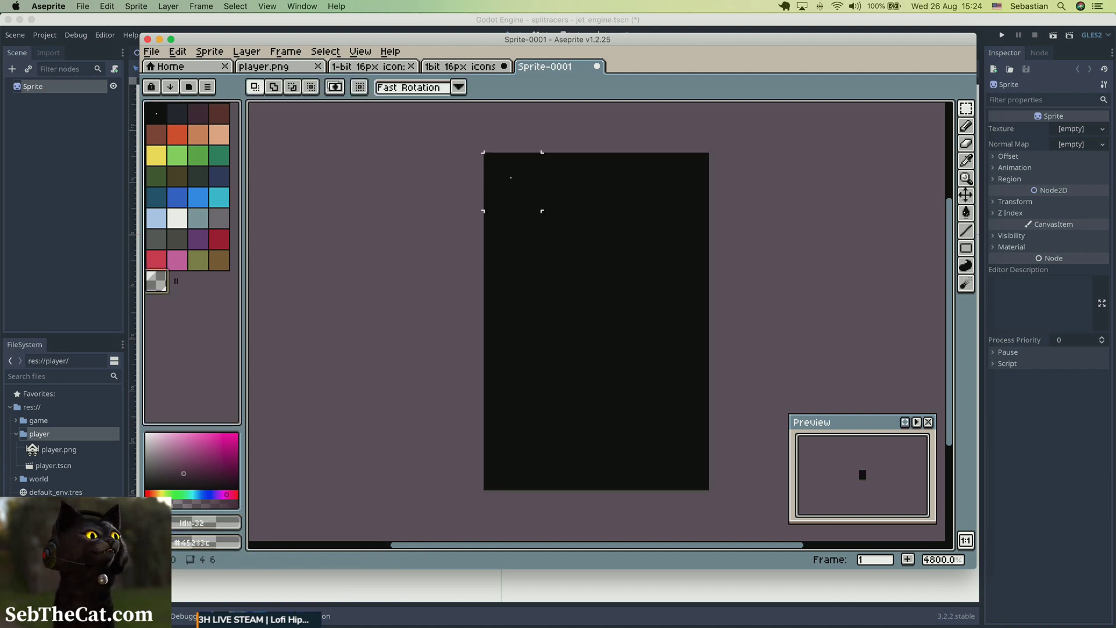
drag(511, 177, 668, 471)
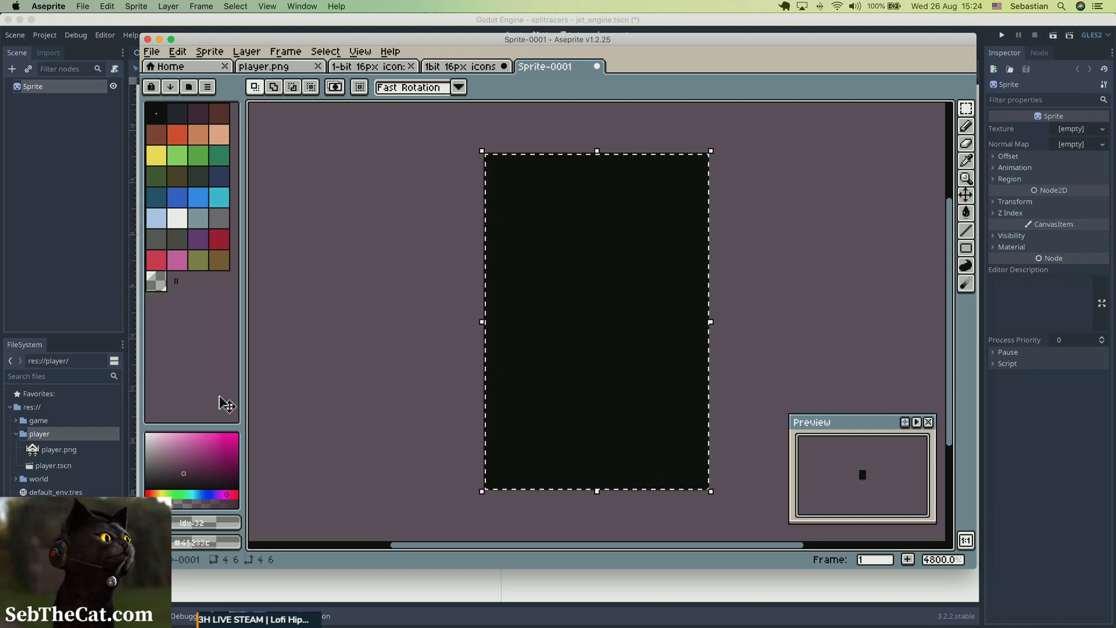
click(154, 284)
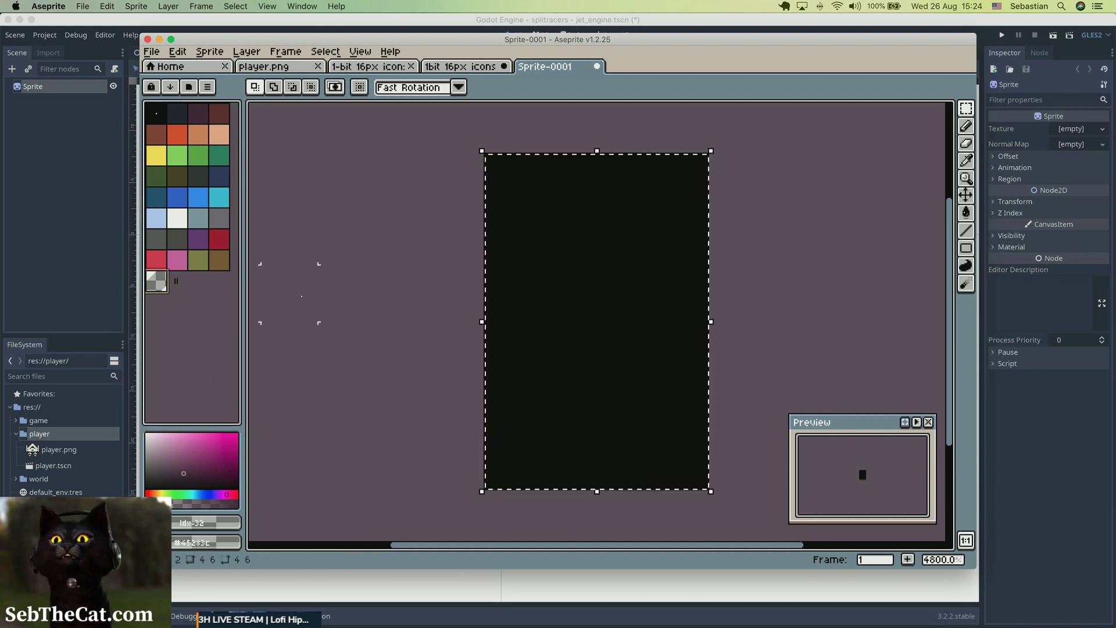
click(968, 213)
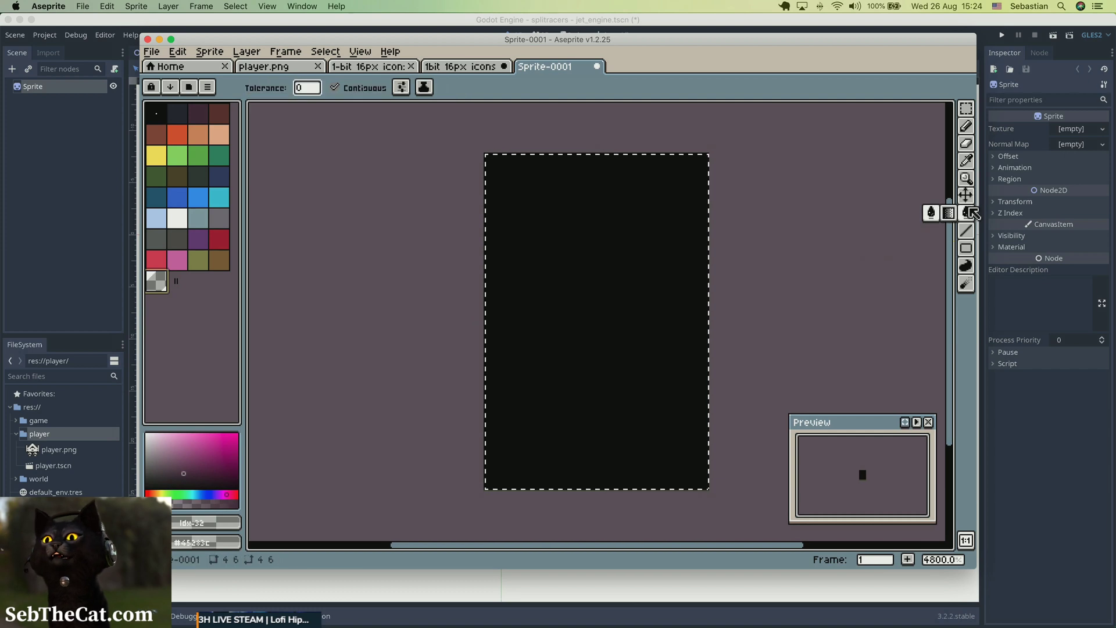
click(560, 277)
key(super+d)
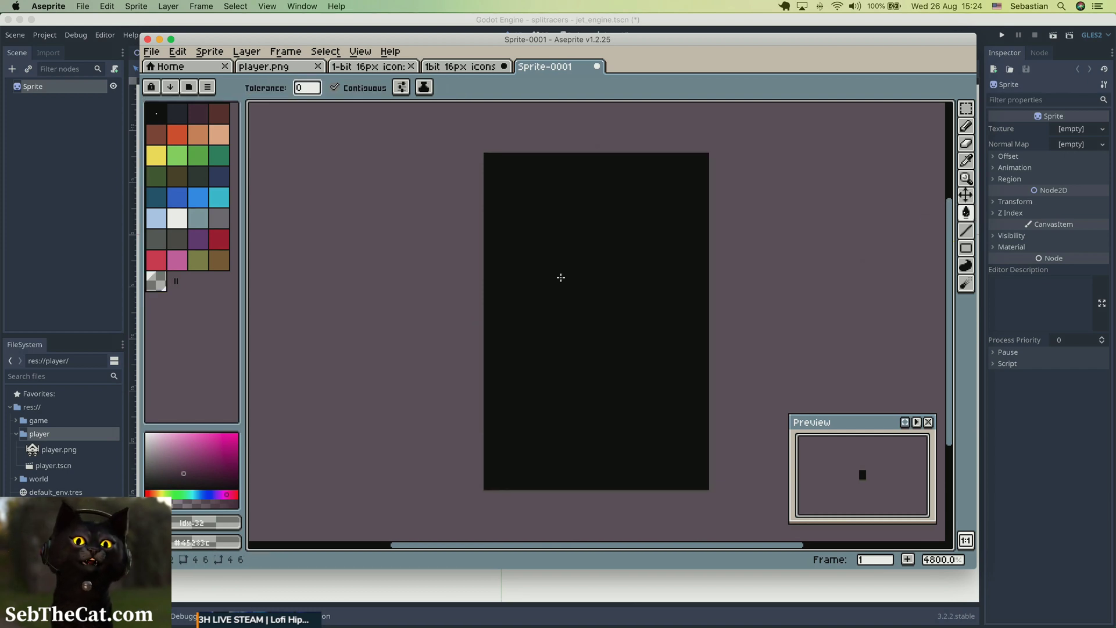
key(super+d)
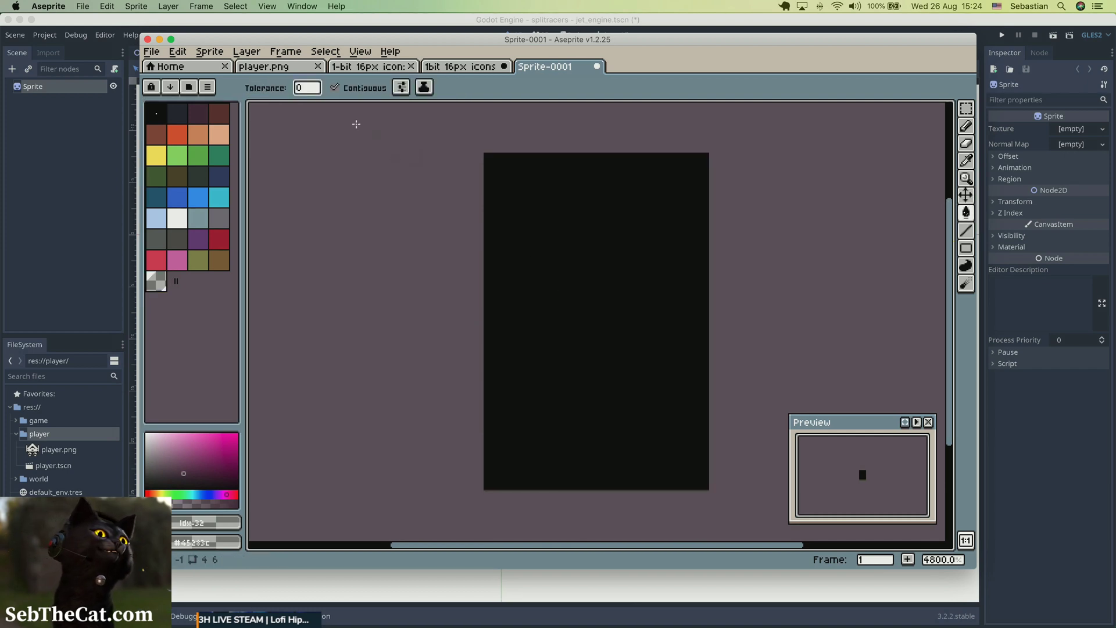
click(208, 53)
mouse_move(191, 56)
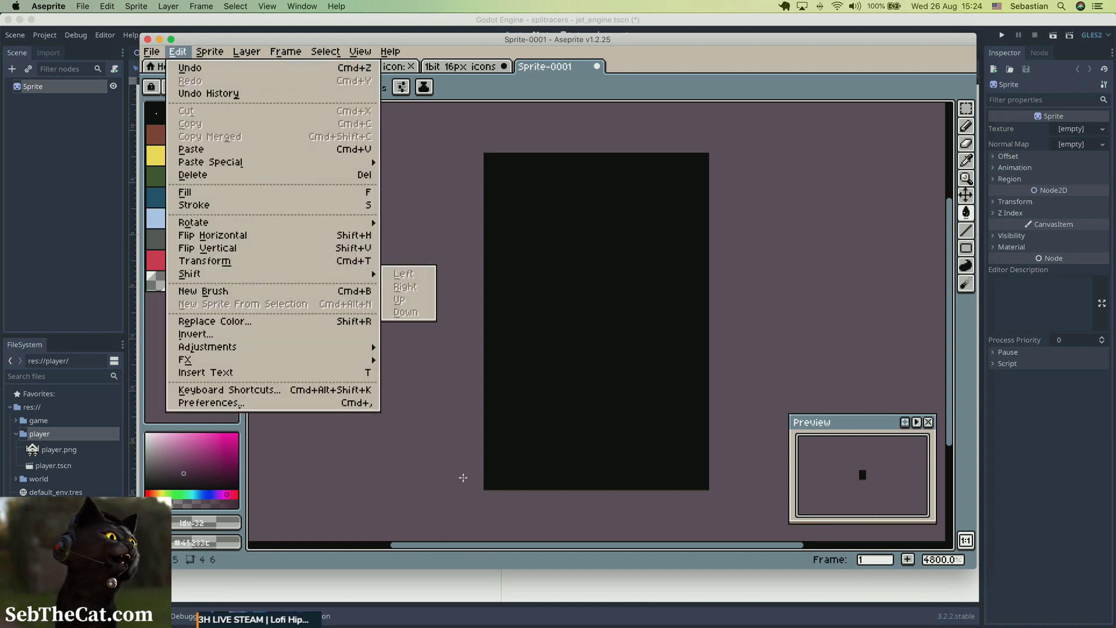
click(462, 477)
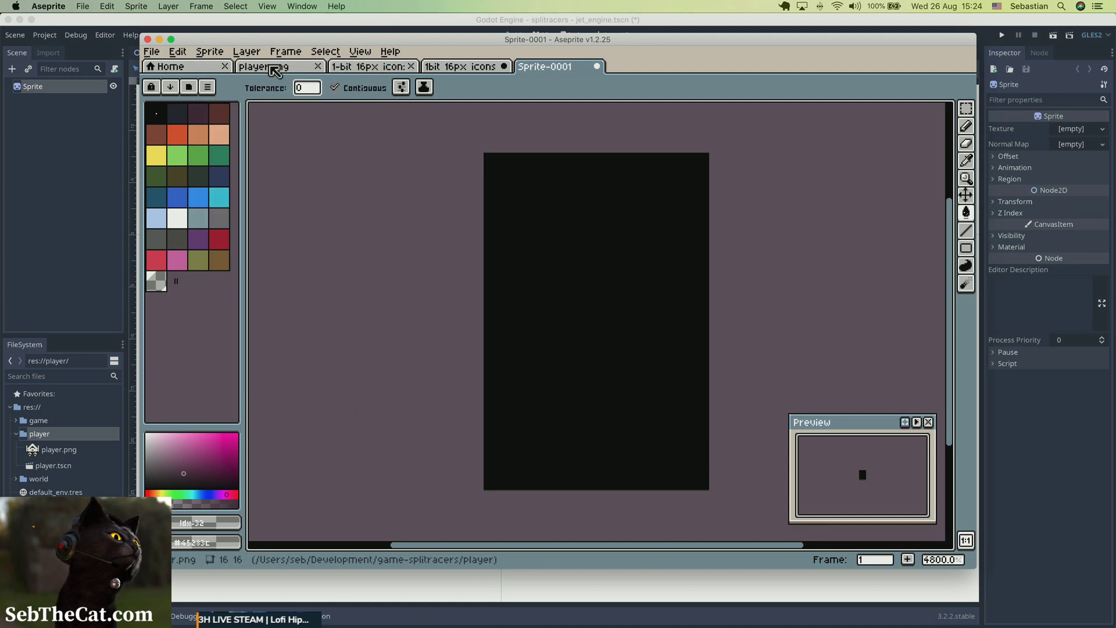
Save the part-2 outlines sheet under the new name engine.png in the player folder of game-splitracers.
click(274, 68)
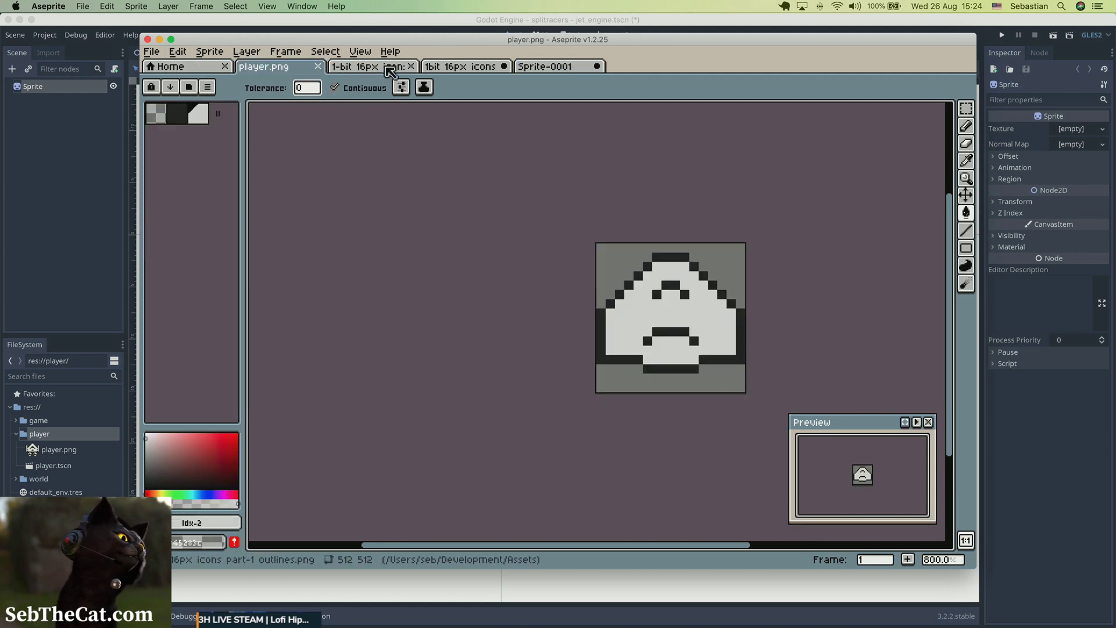
click(455, 67)
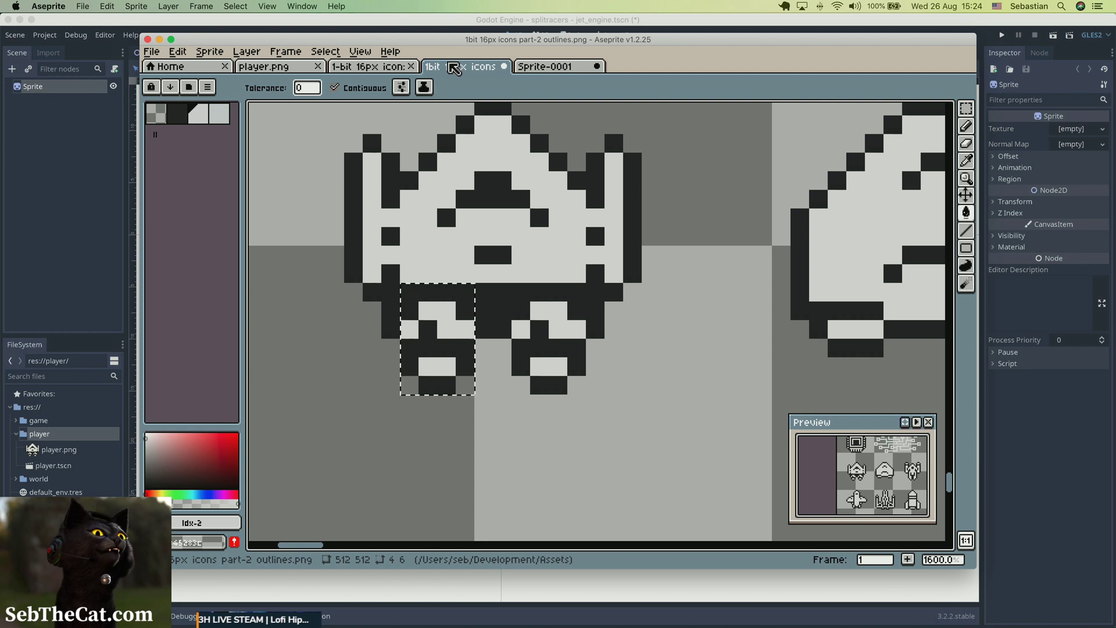
click(161, 53)
click(189, 129)
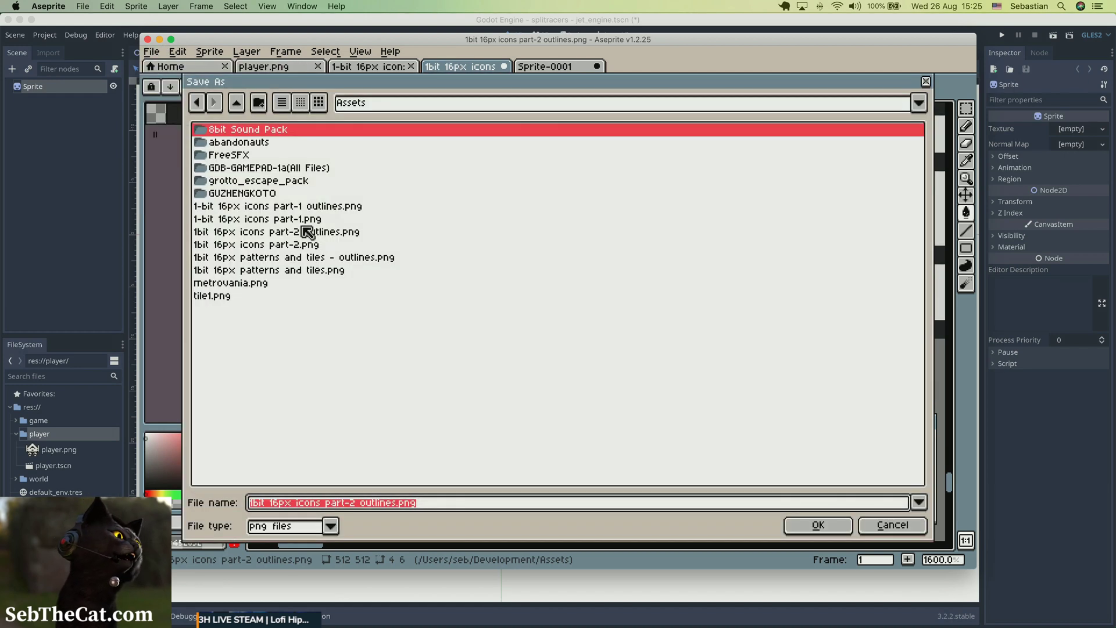
click(237, 103)
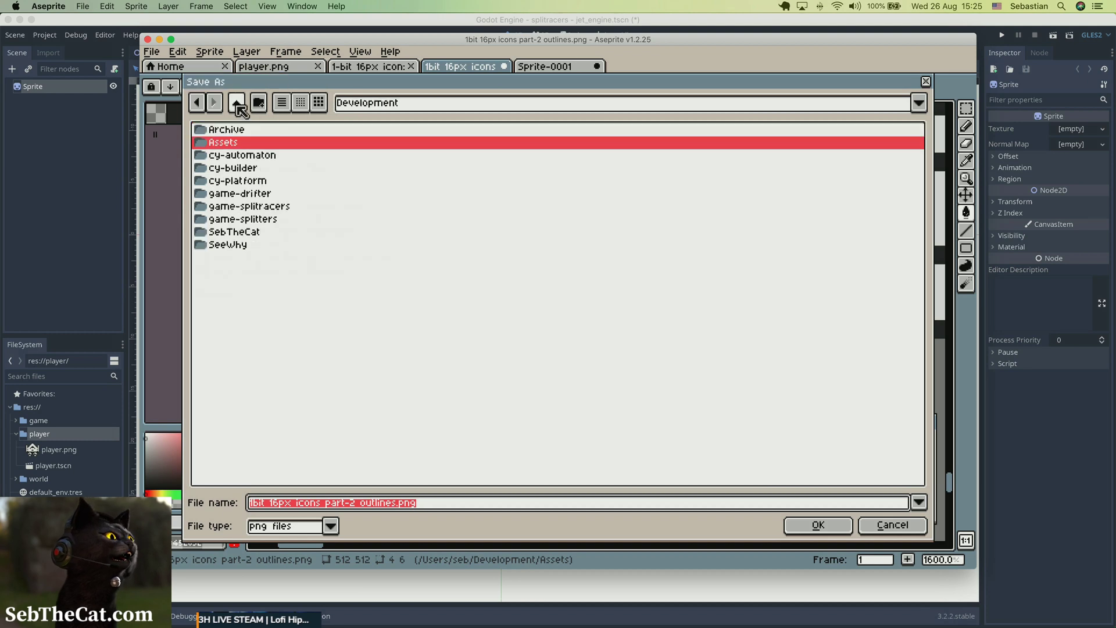
double_click(259, 211)
double_click(233, 143)
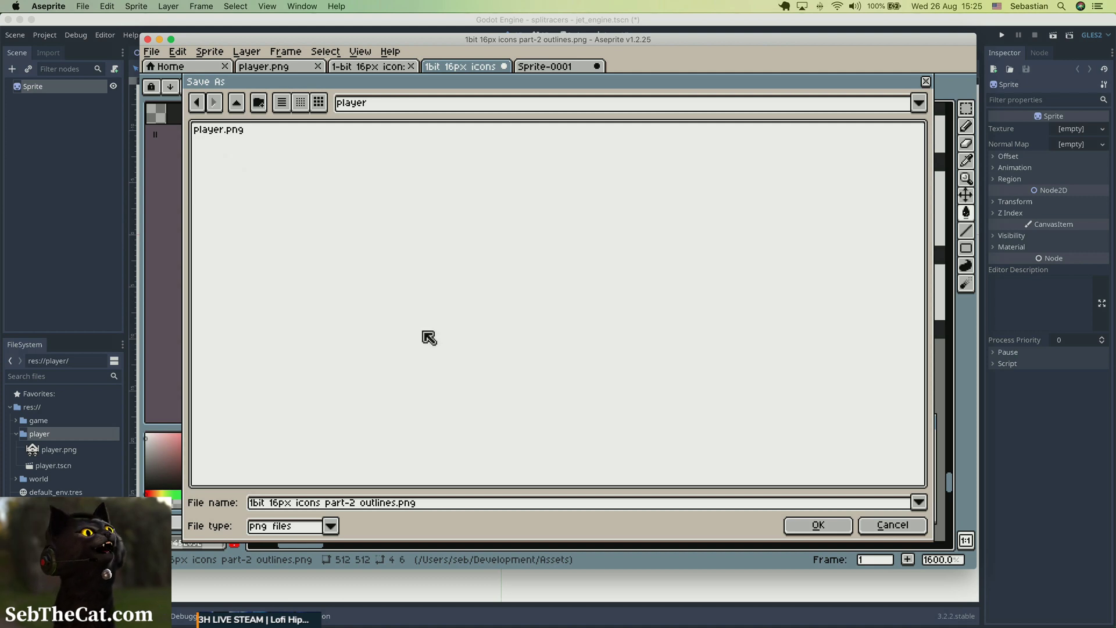
click(391, 503)
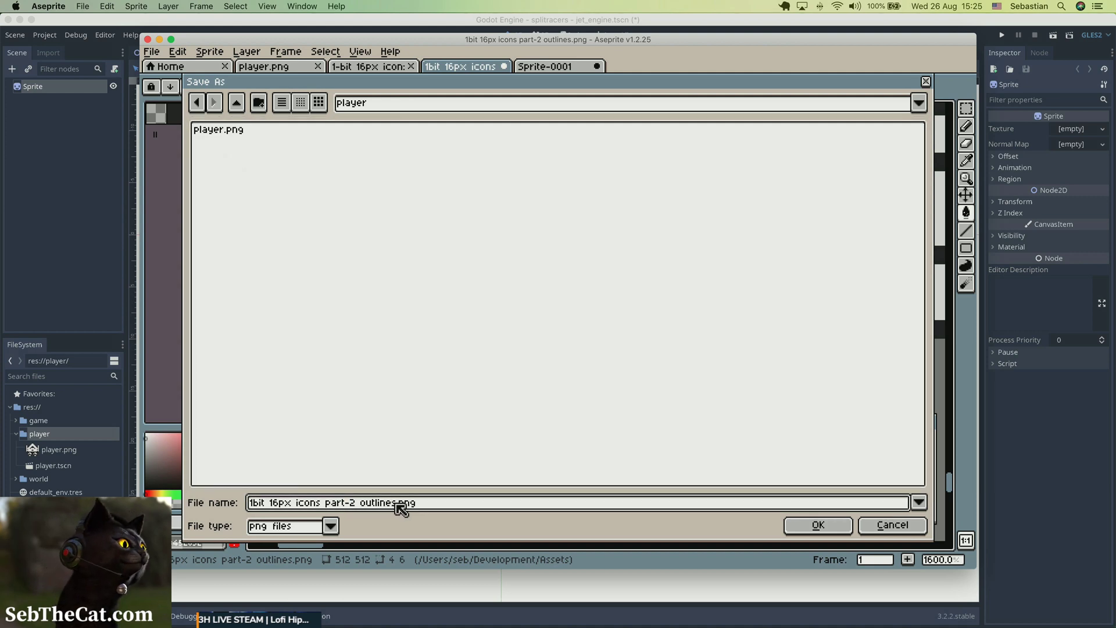
drag(398, 503, 249, 503)
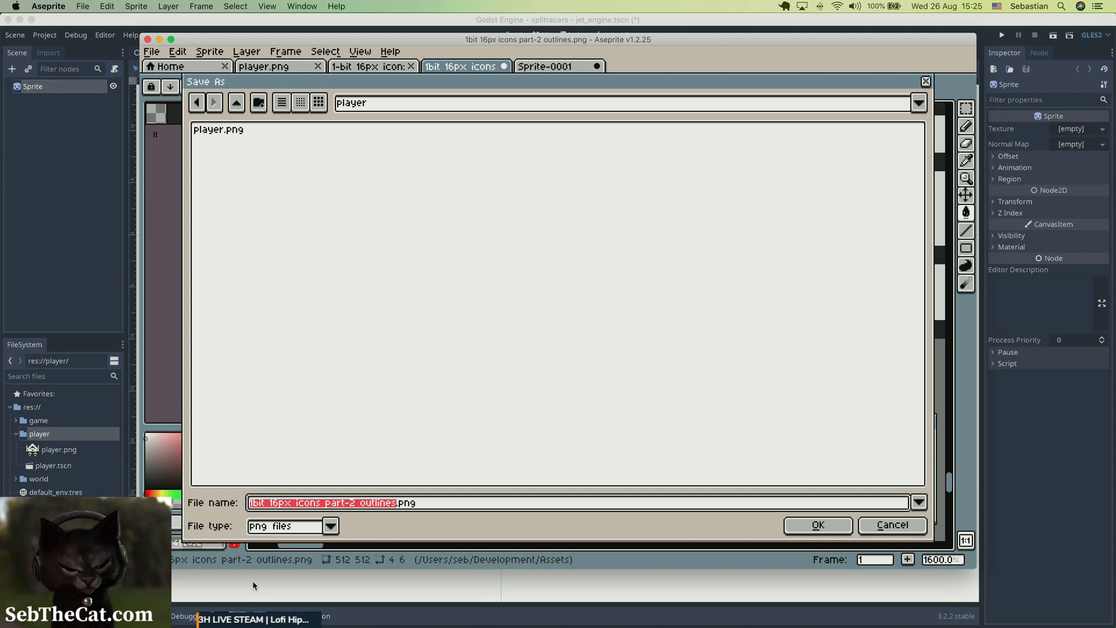
text(engine)
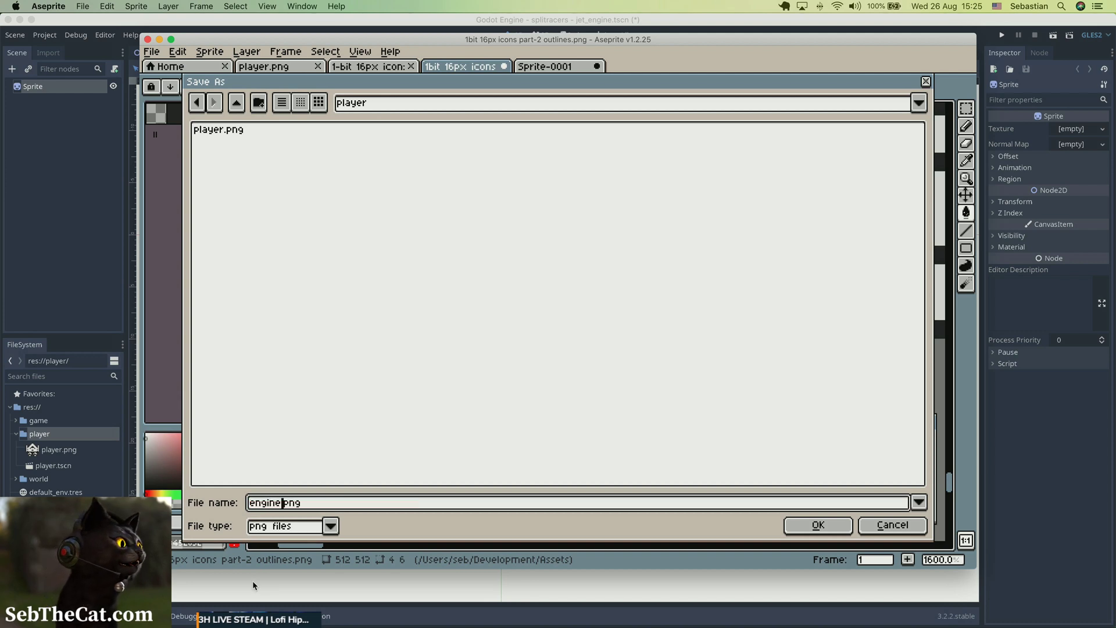
key(Return)
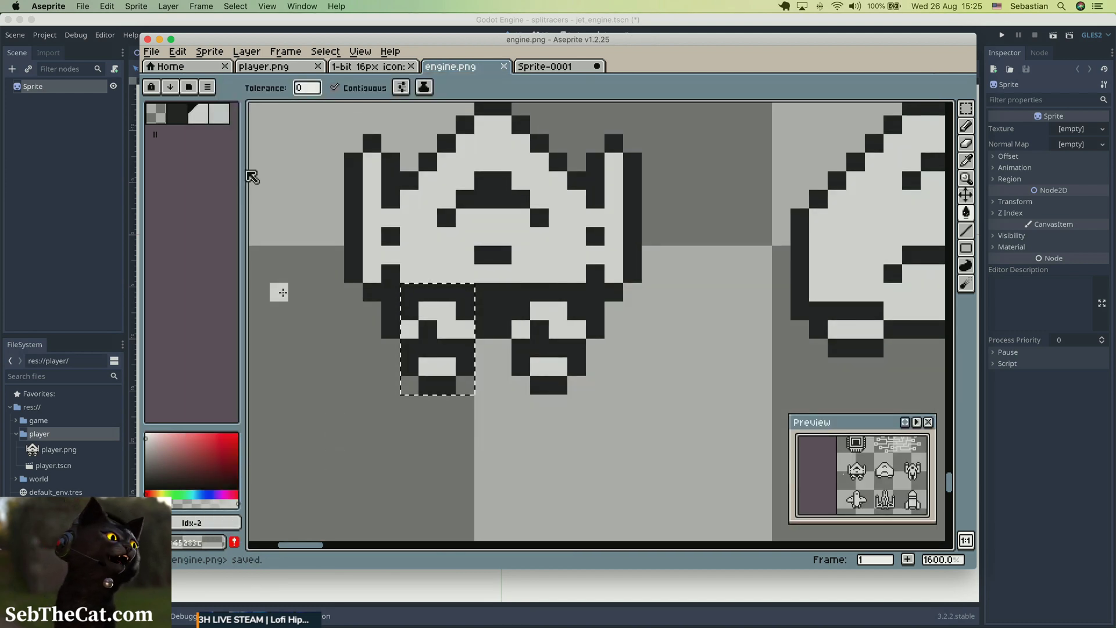
Crop the engine.png sprite to the selected engine and save the file.
click(213, 52)
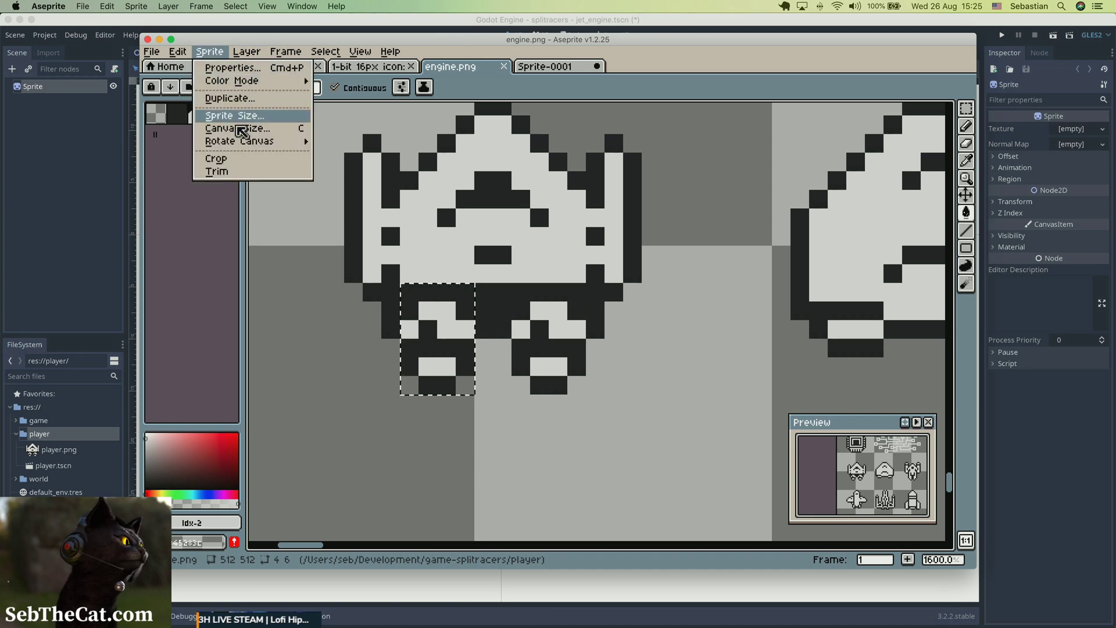
click(215, 157)
key(ctrl+s)
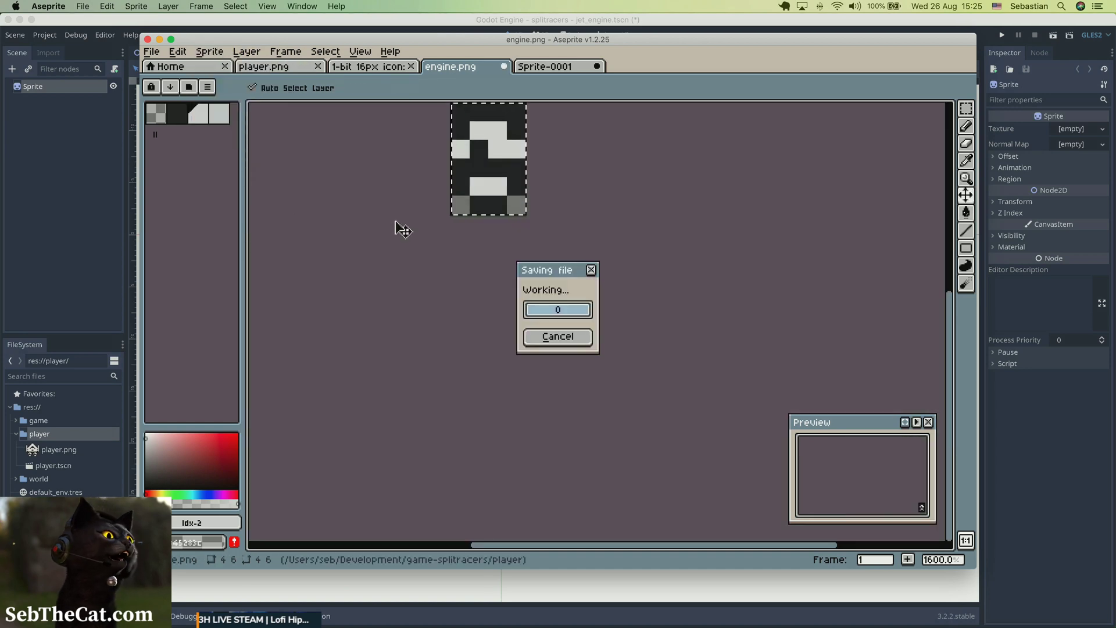
Switch to Godot and assign engine.png from the player folder as the Sprite node's texture.
key(ctrl+Up)
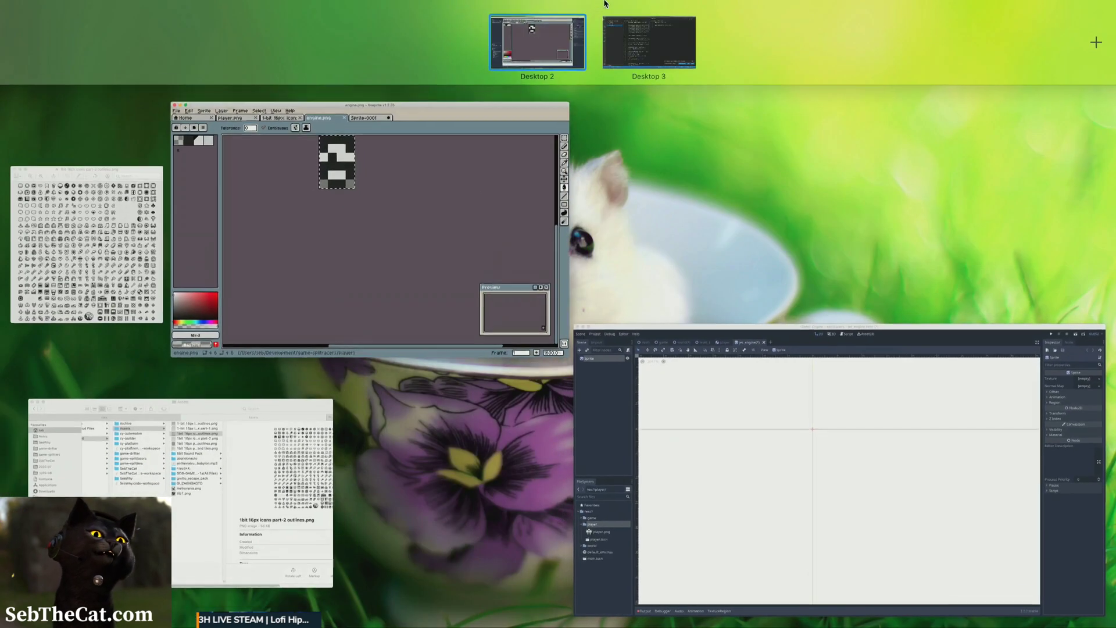
click(741, 440)
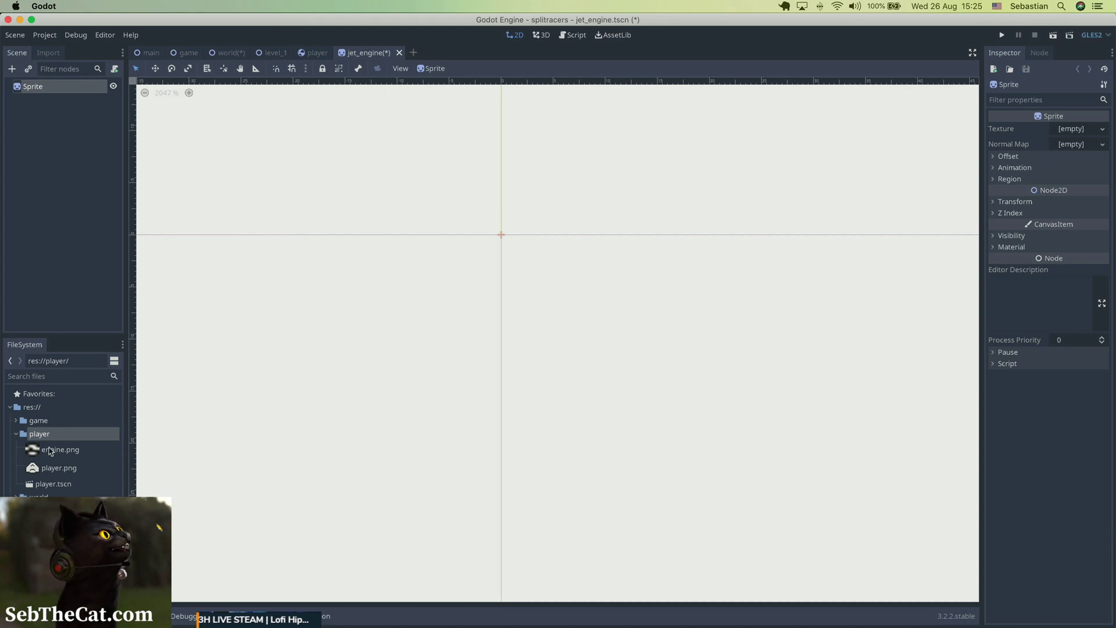
drag(49, 451, 1085, 131)
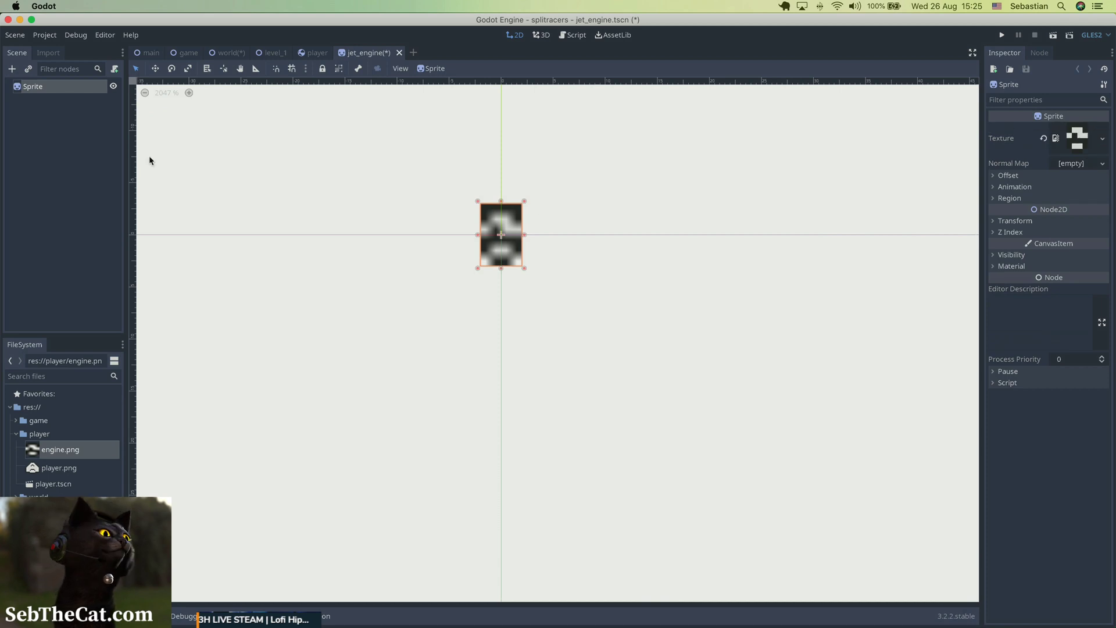
Reimport engine.png with the Filter flag turned off and save the jet_engine scene.
click(49, 53)
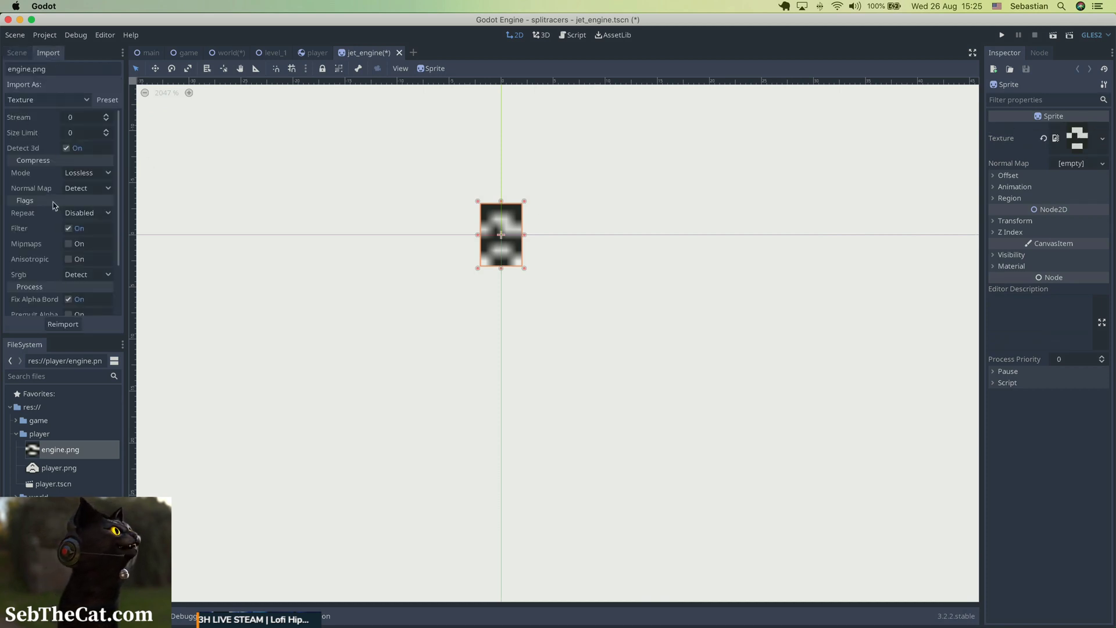
click(79, 231)
click(63, 324)
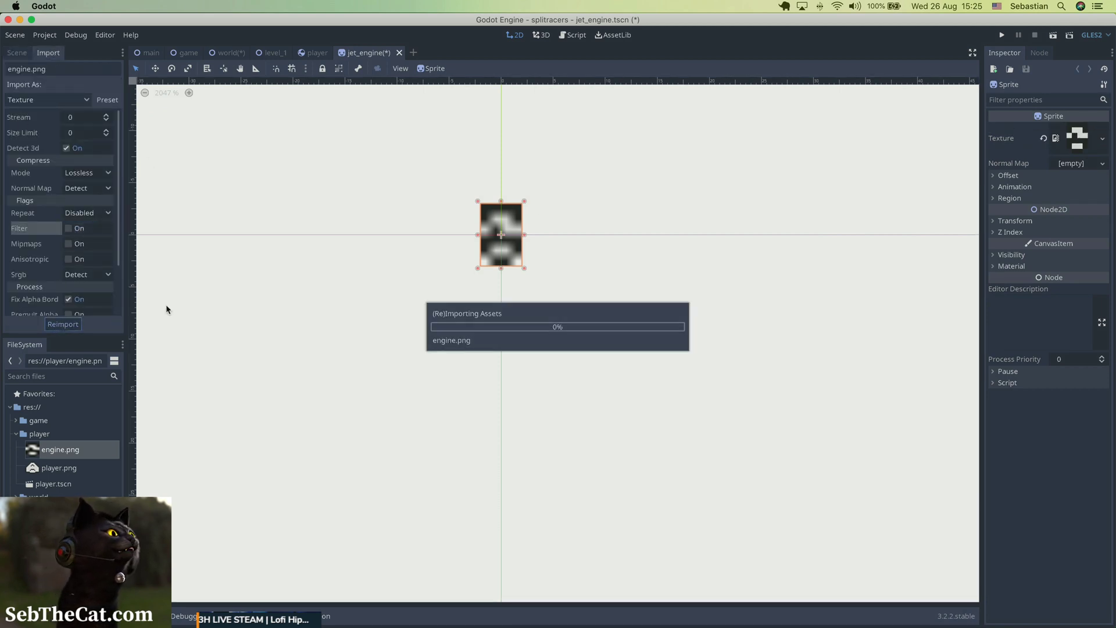
click(493, 288)
key(super+s)
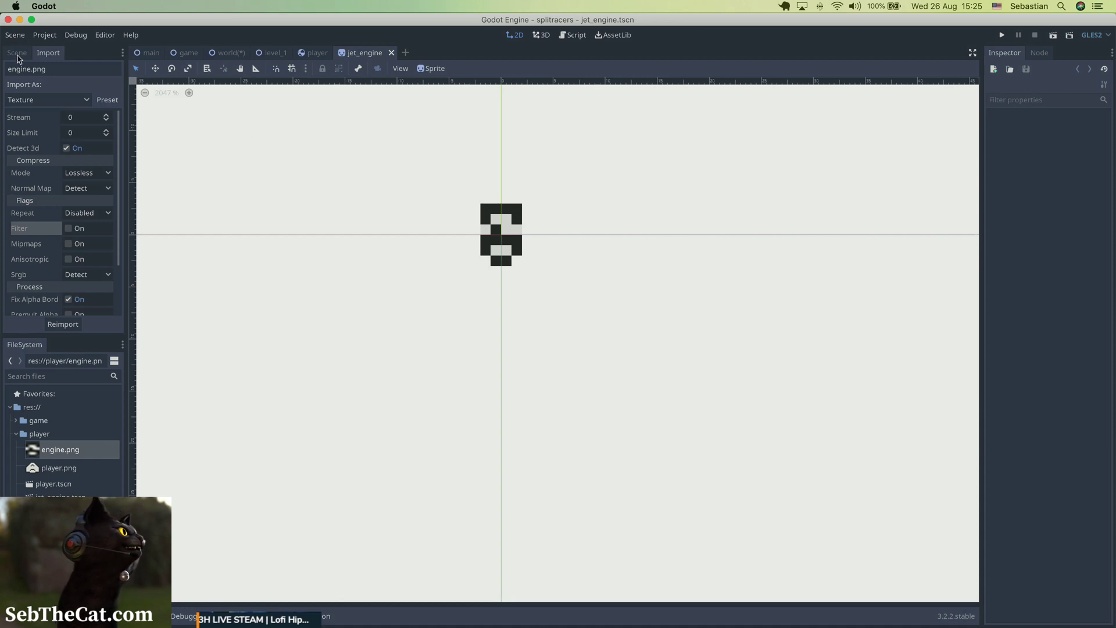
Add a CPUParticles2D node as a child of the Sprite node.
click(16, 54)
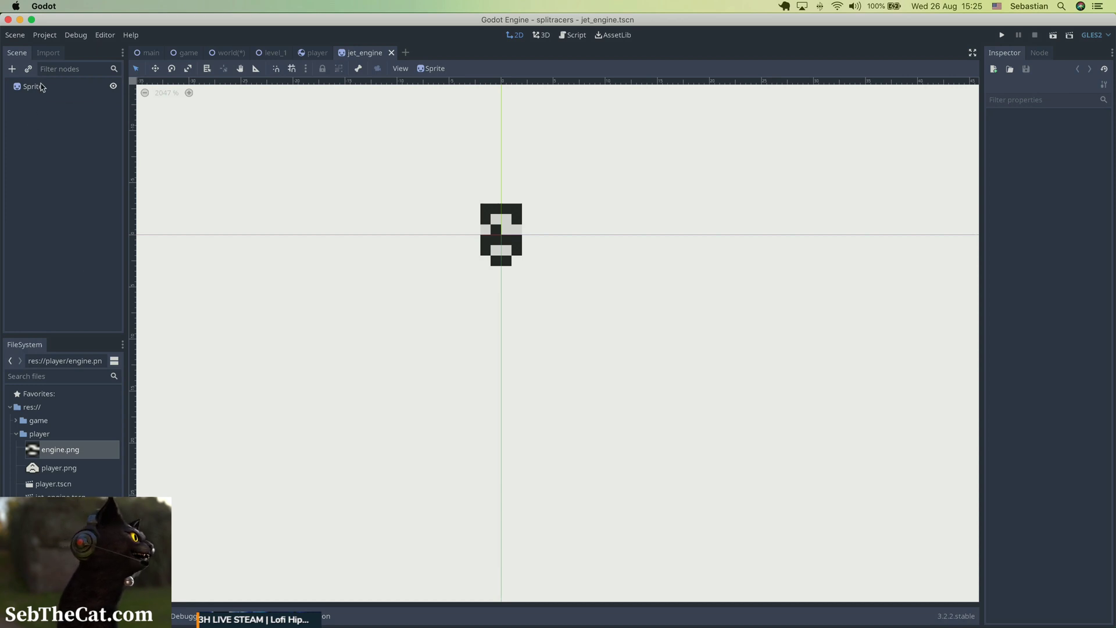
right_click(42, 87)
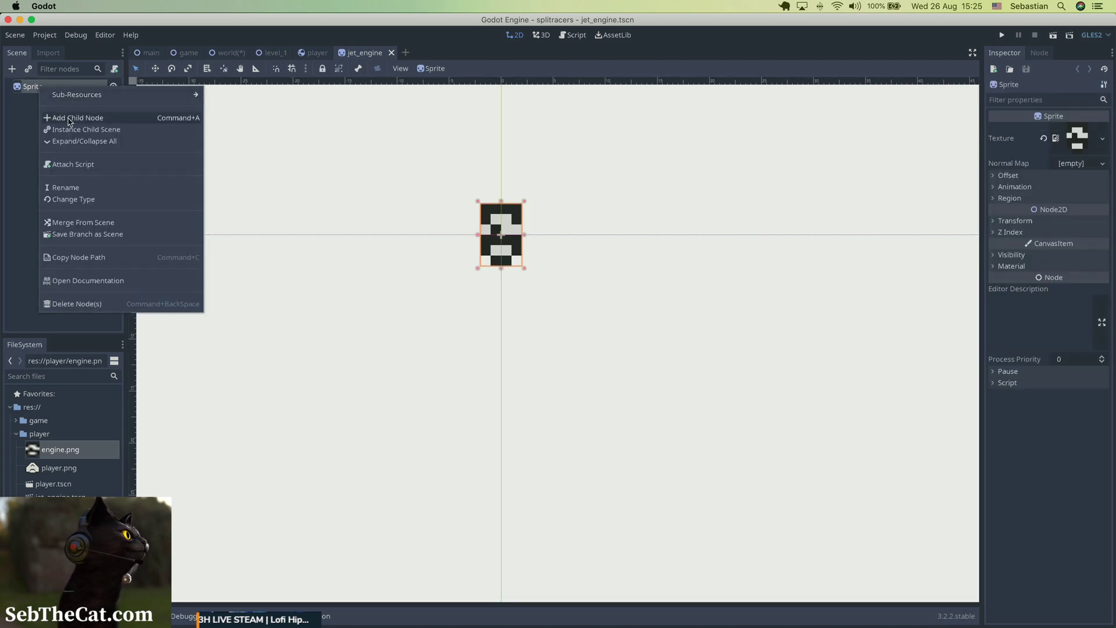
click(69, 118)
text(cpu)
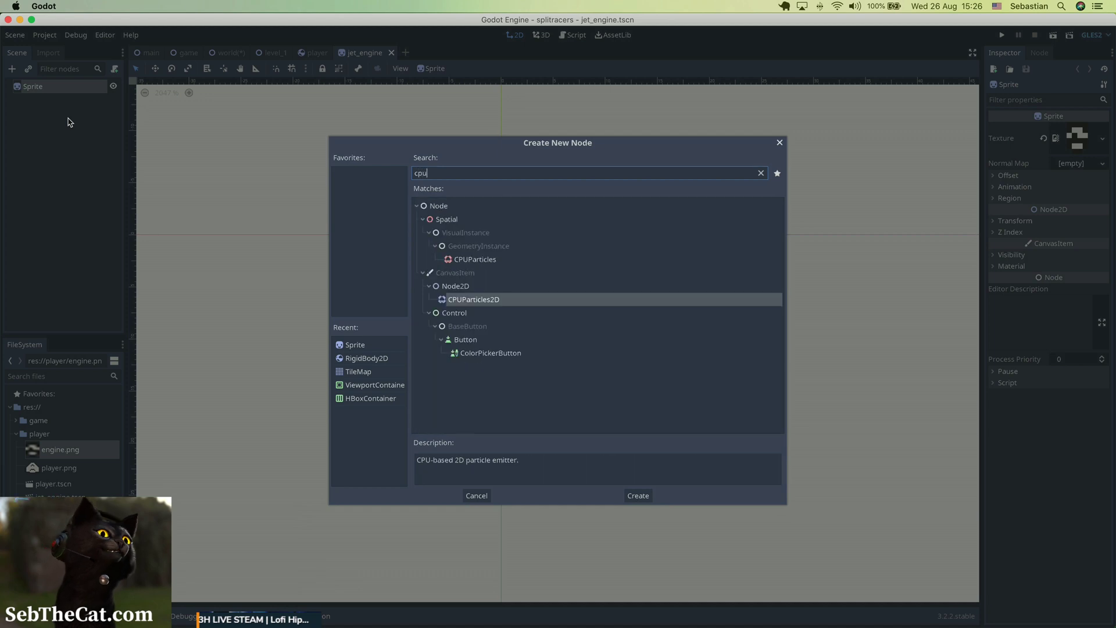
double_click(474, 300)
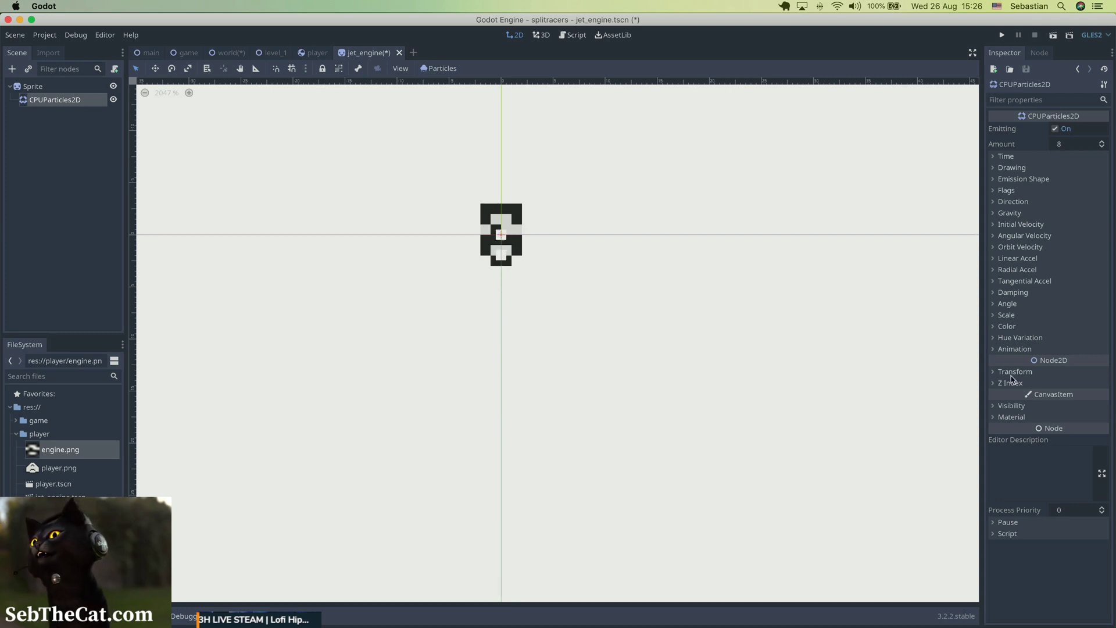
Set the particle node's Y position, trying 4 and settling on 2.
click(1014, 372)
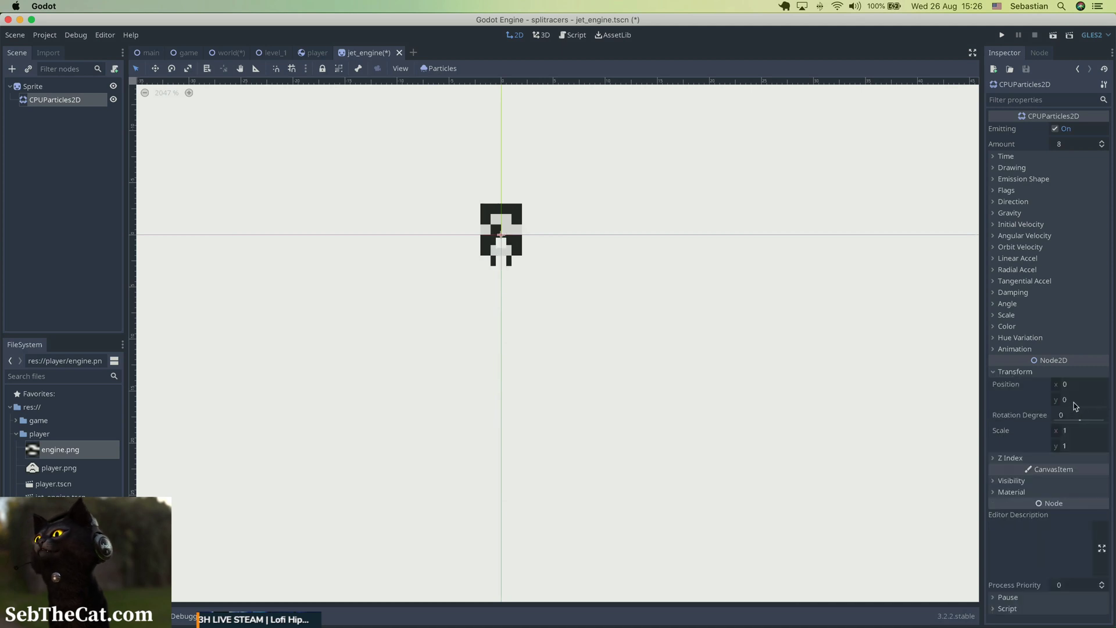
click(1074, 401)
text(4)
key(Return)
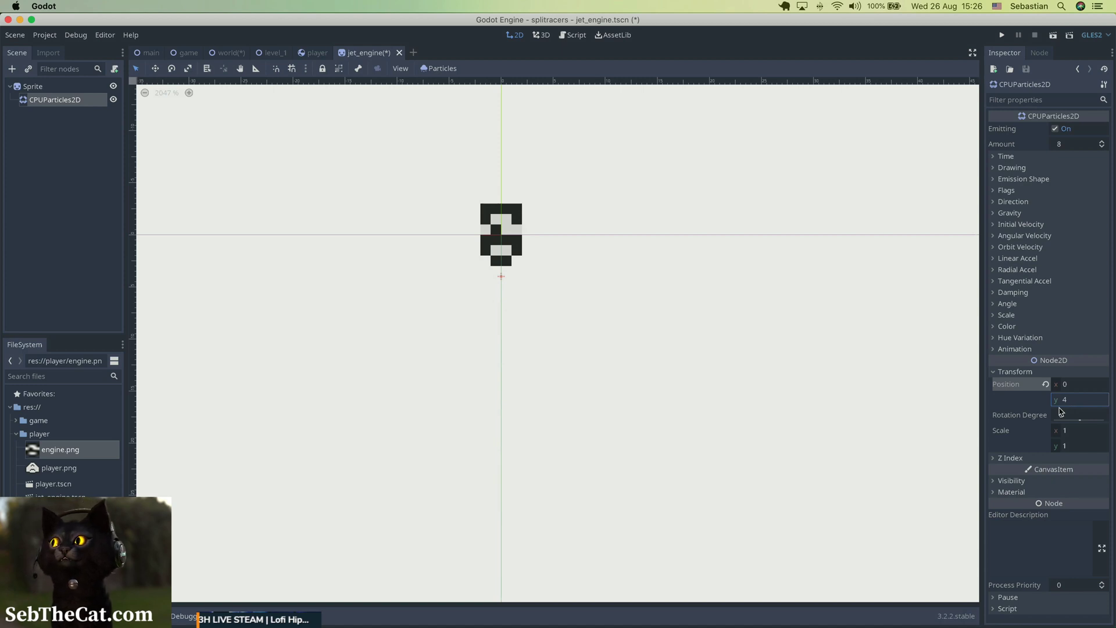
key(Return)
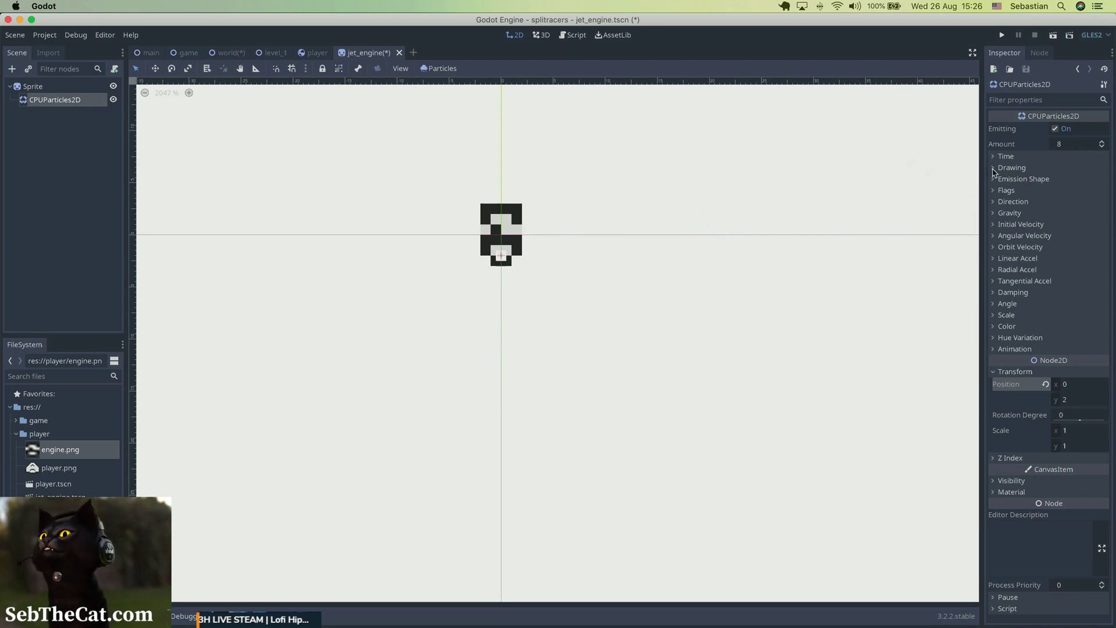
Turn off Local Coords for the particles and set their Y gravity to 0.
click(996, 169)
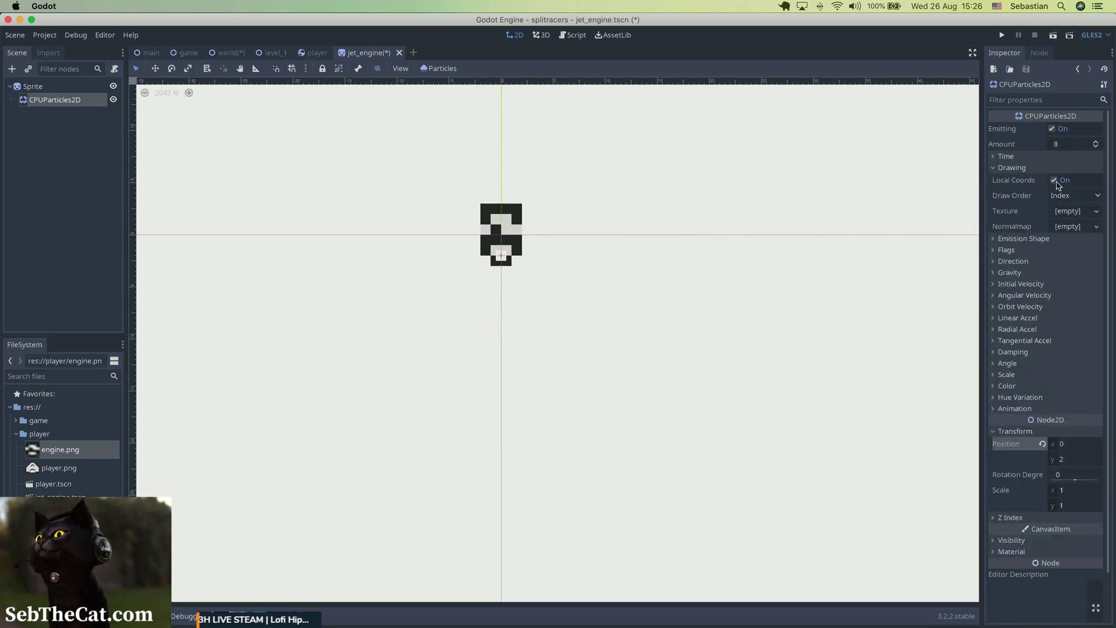
click(1055, 181)
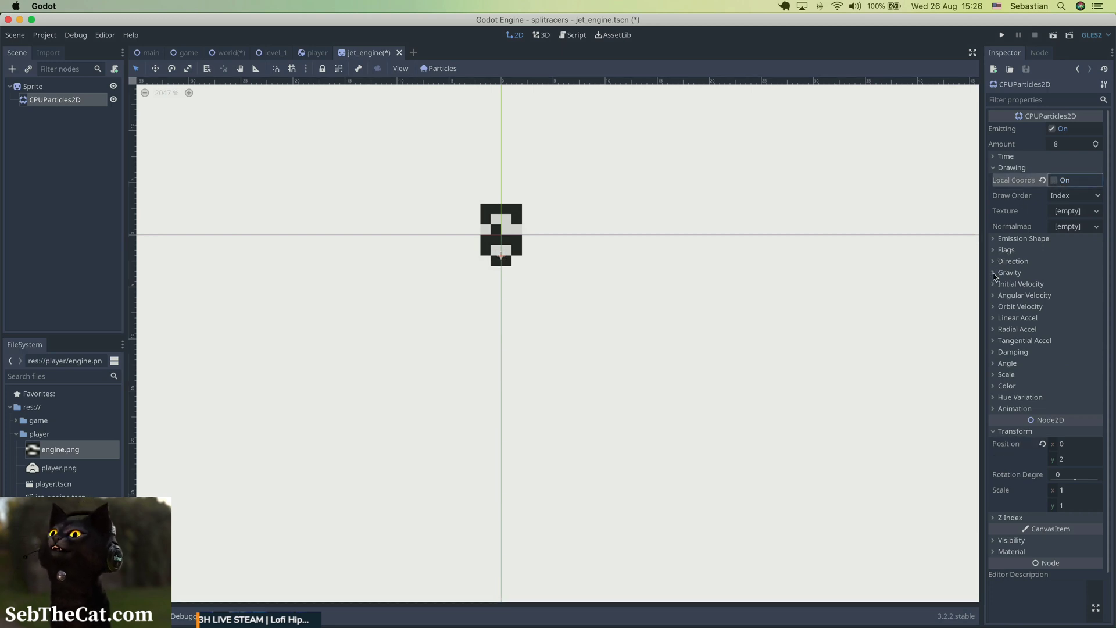
click(995, 274)
click(1069, 301)
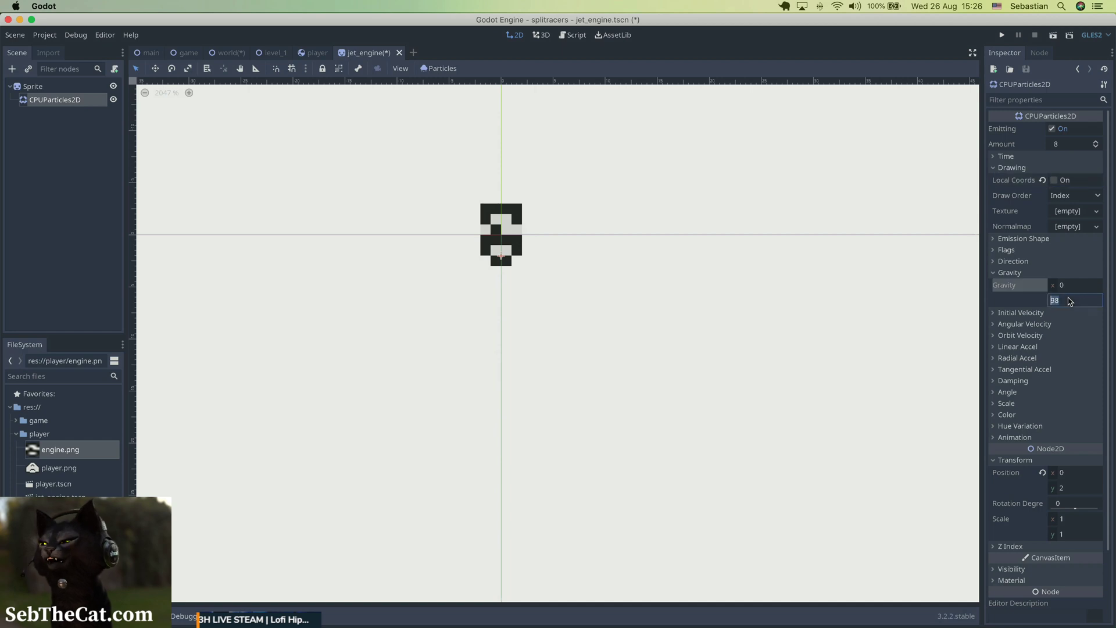
text(0)
key(Return)
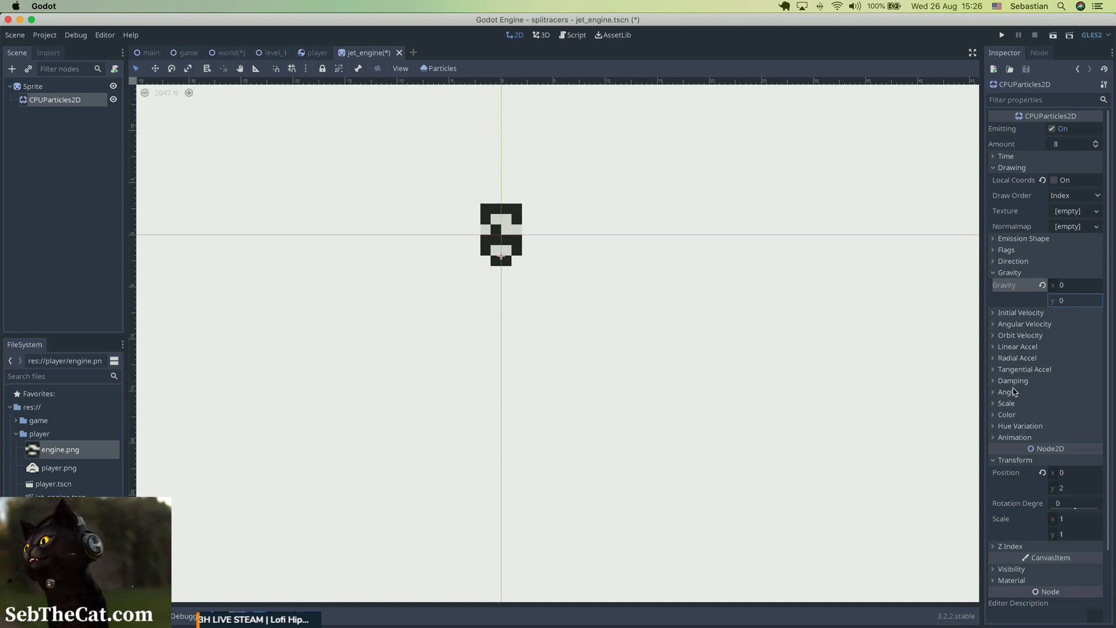
Set the particle color to black (000000).
click(1007, 415)
click(1075, 427)
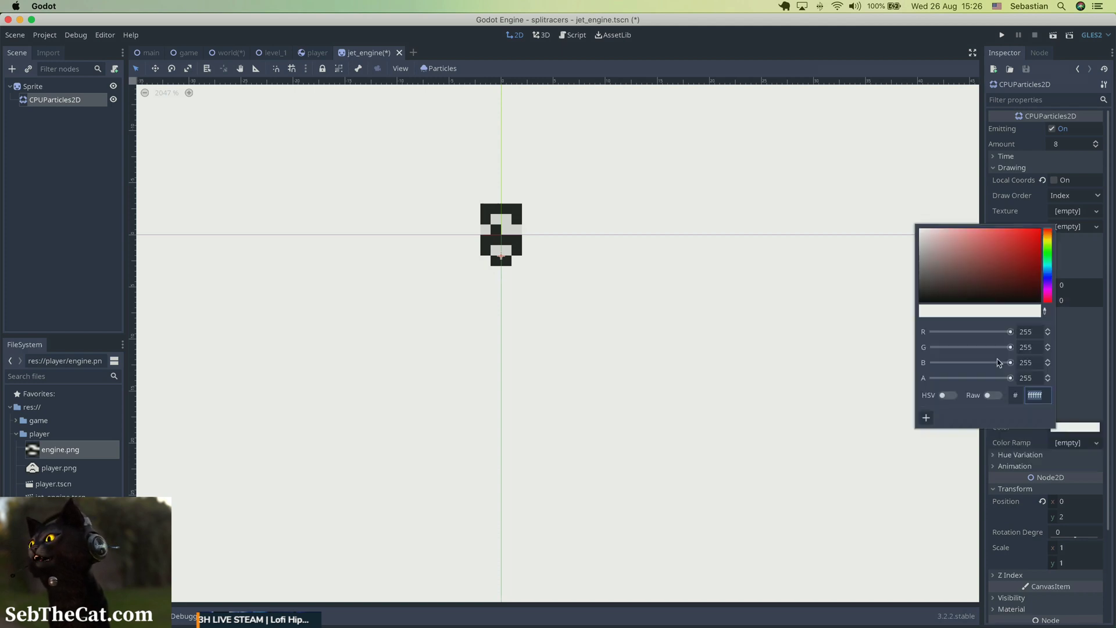
drag(921, 300, 923, 309)
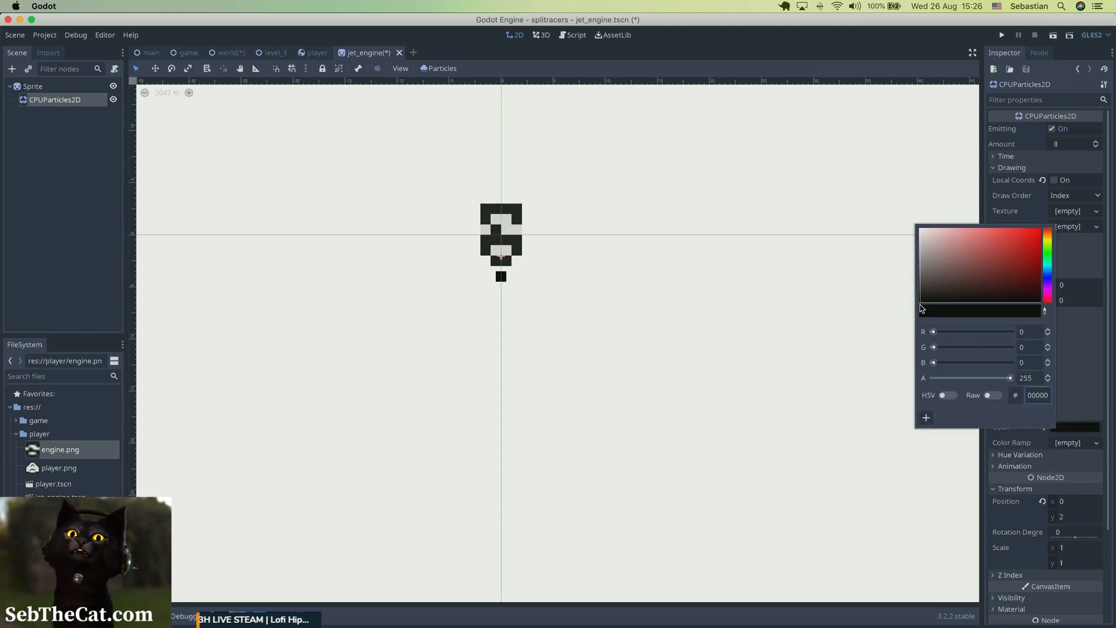
click(830, 386)
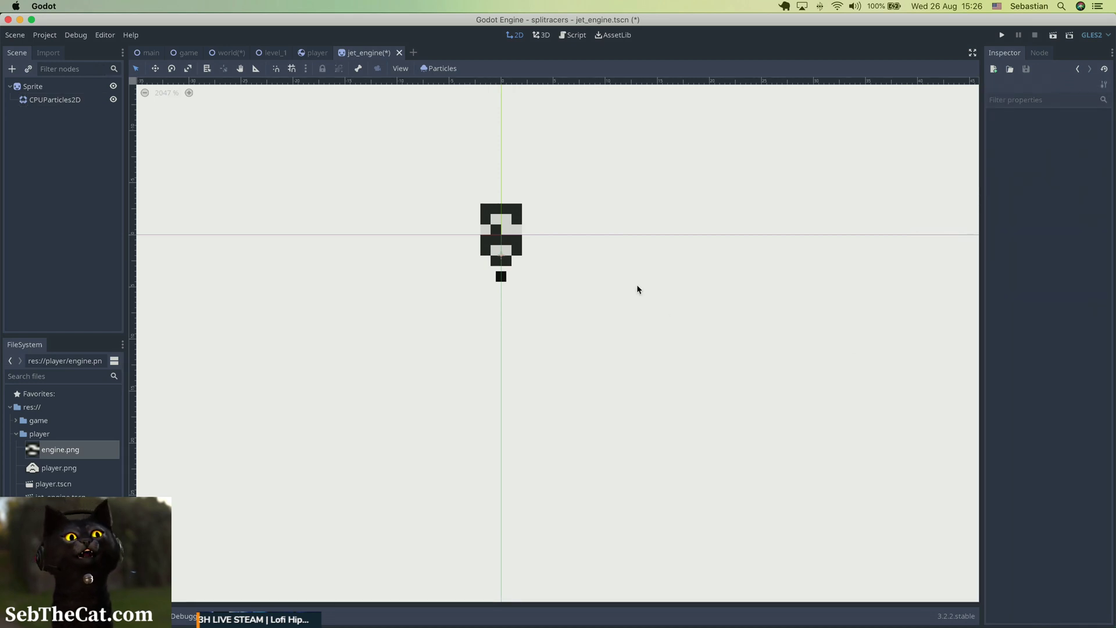
Set the CPUParticles2D direction to X 0 and Y 100.
click(55, 103)
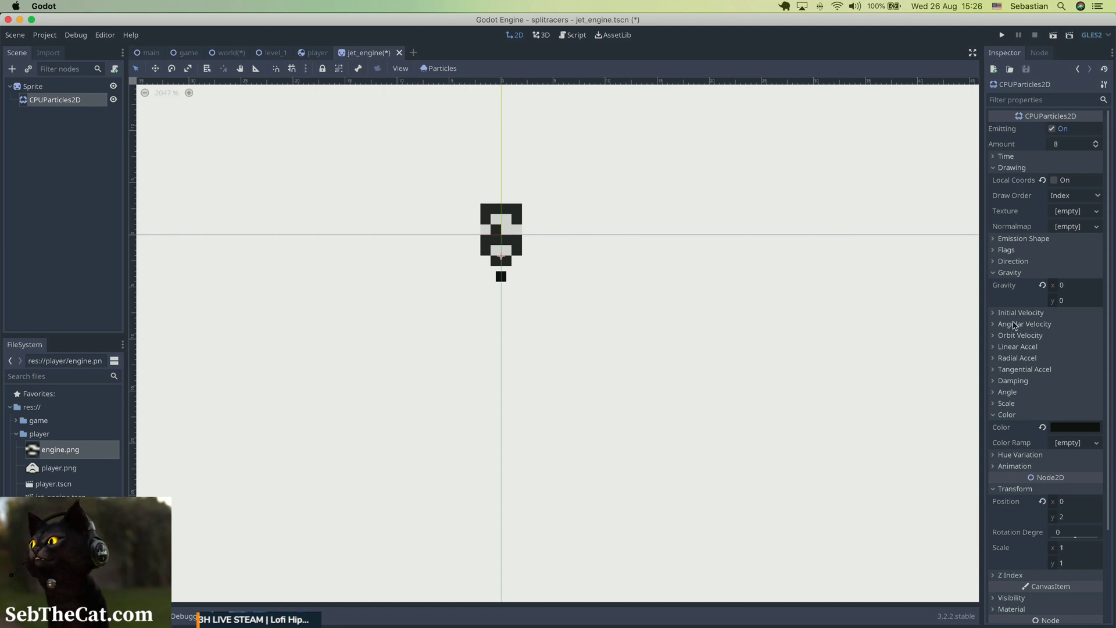
click(996, 275)
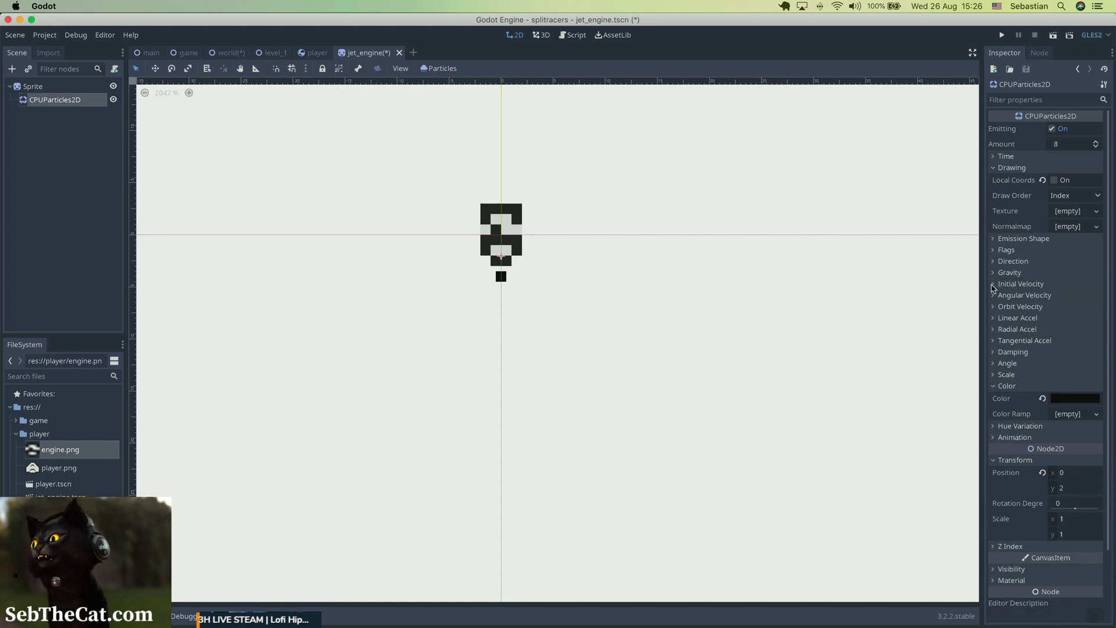
click(994, 284)
click(1009, 263)
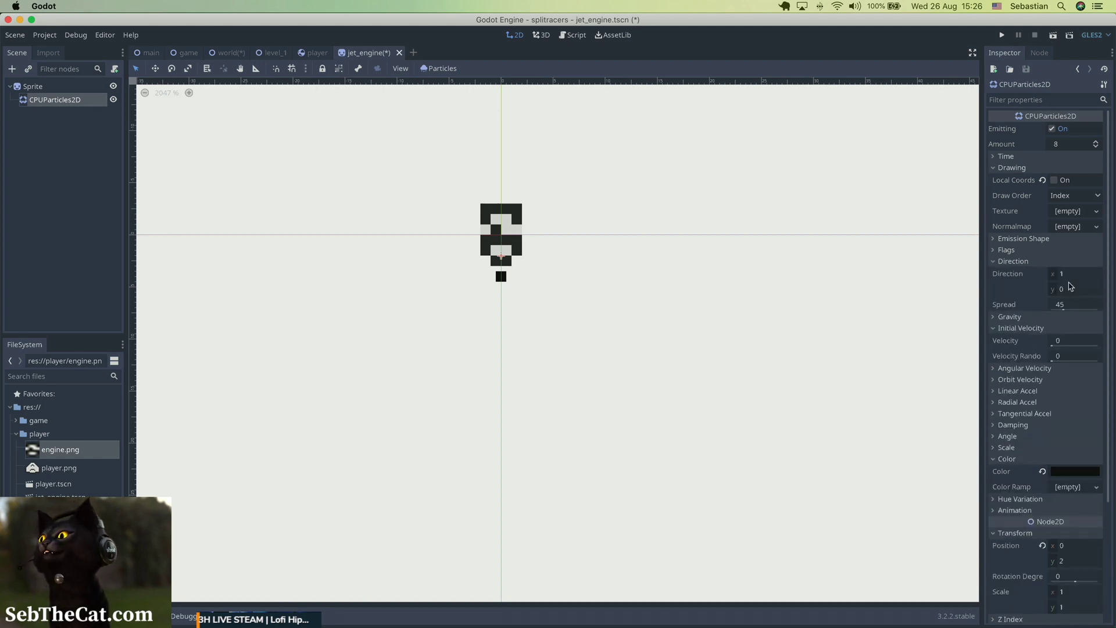
click(1072, 278)
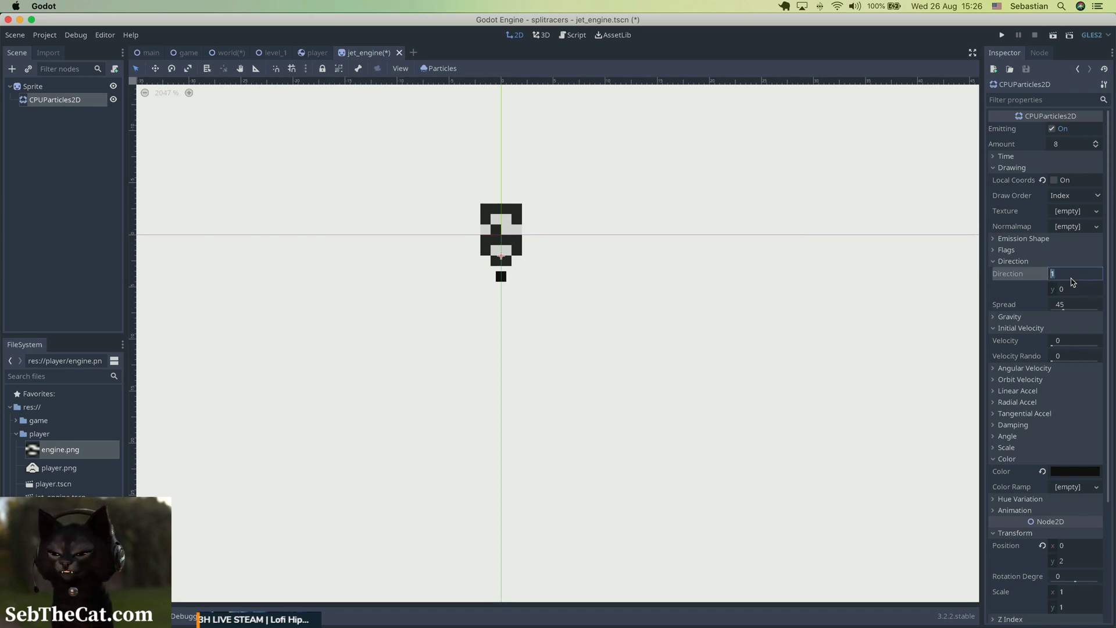
text(0)
key(Tab)
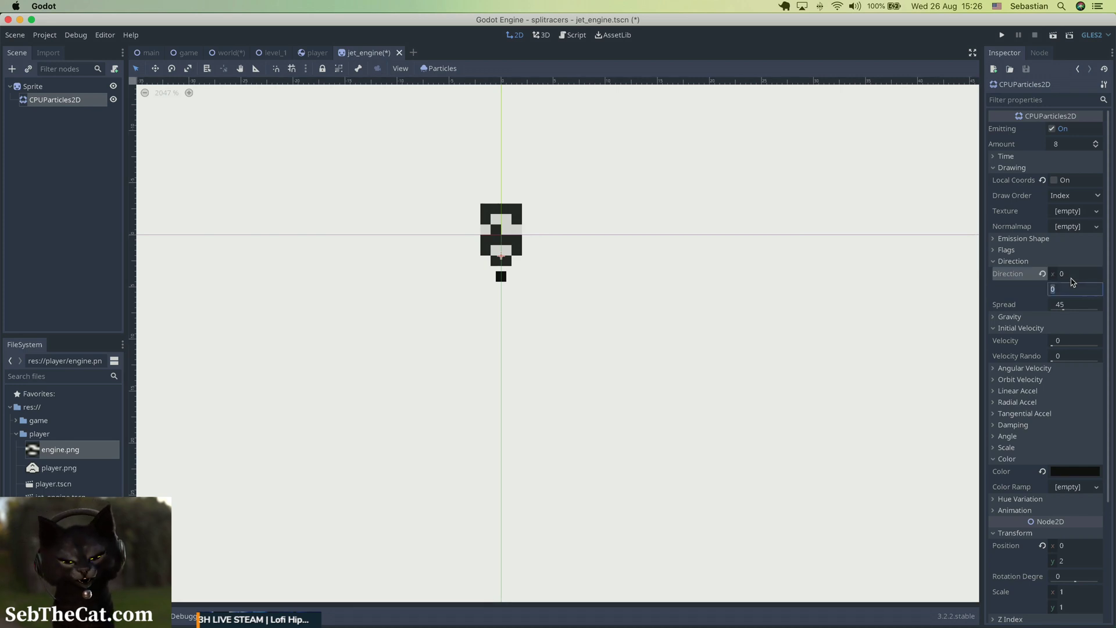
key(Return)
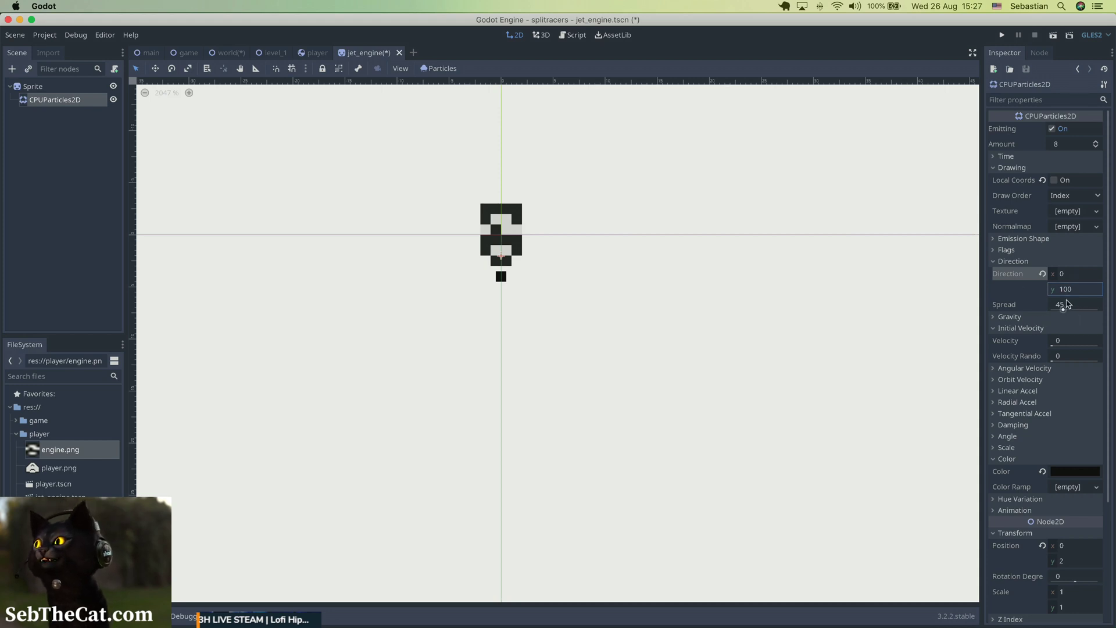
Set the particle spread to 15.
click(1067, 303)
text(1)
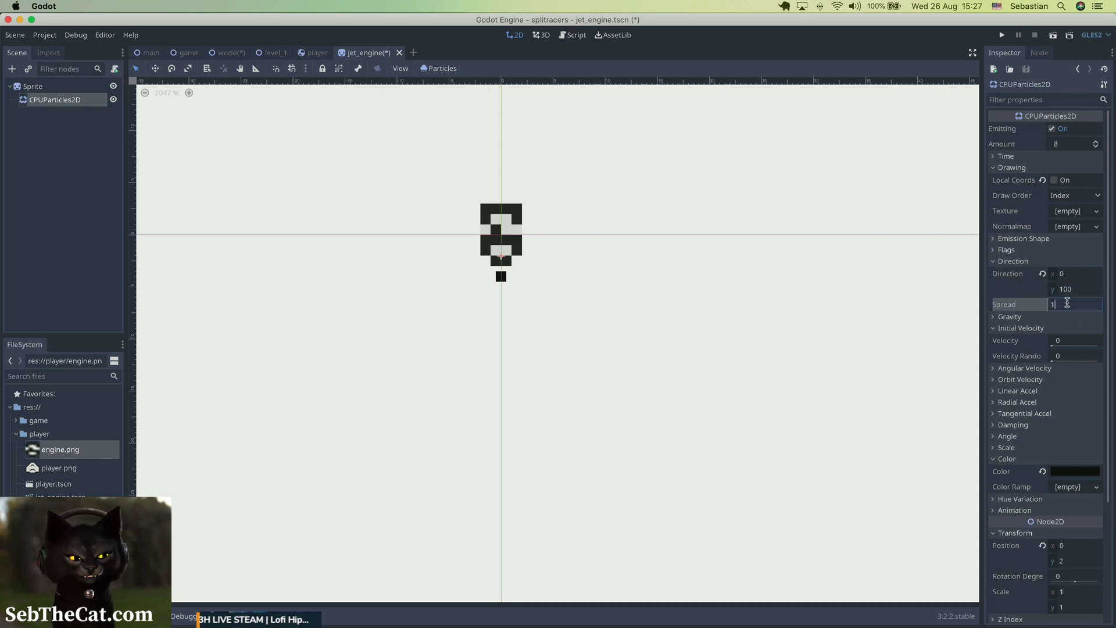
text(5)
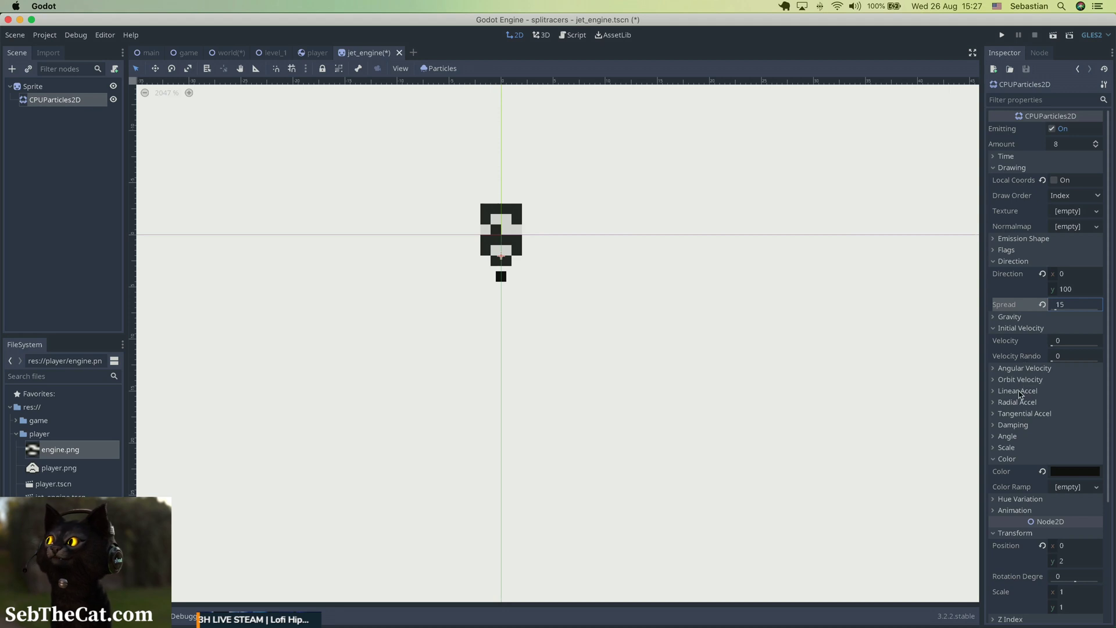
click(1019, 391)
click(1019, 391)
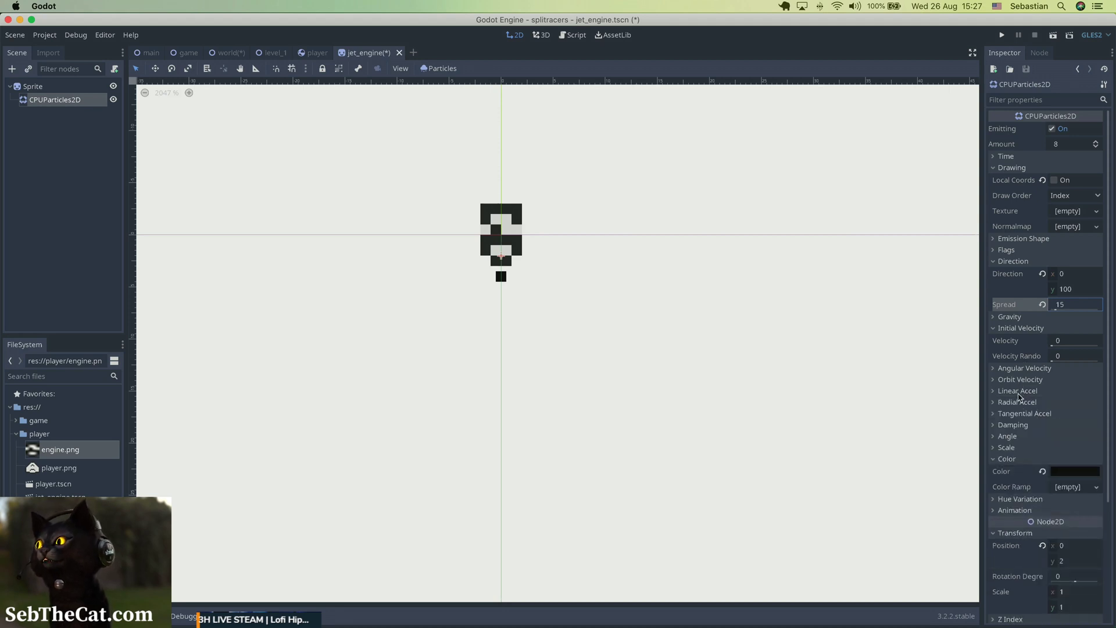
Set the particles' initial velocity to 50.
click(1068, 341)
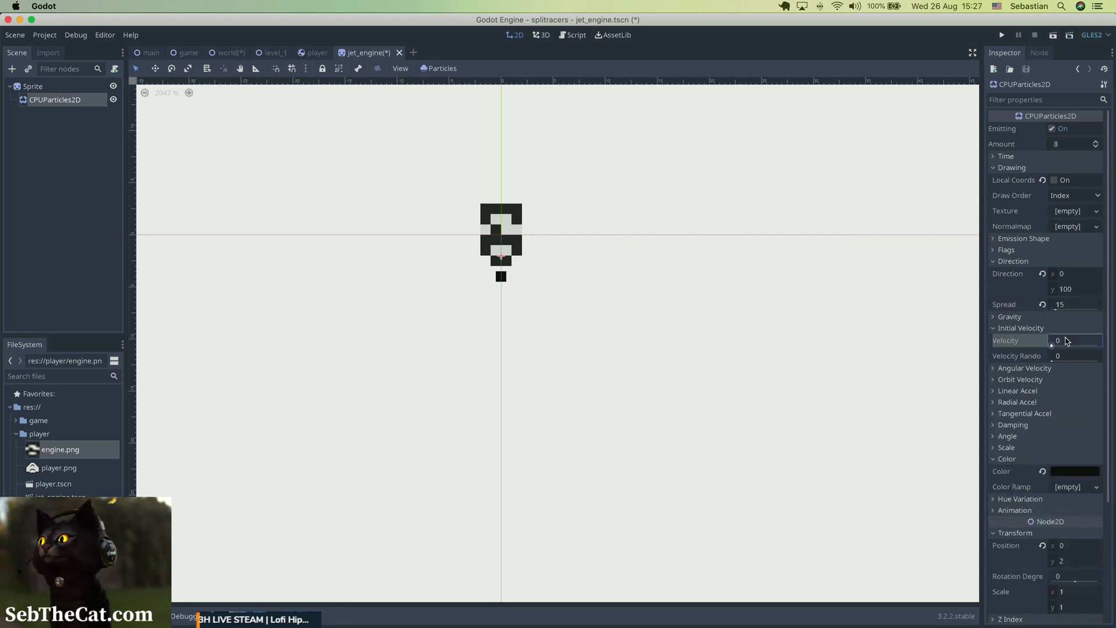
text(50)
key(Return)
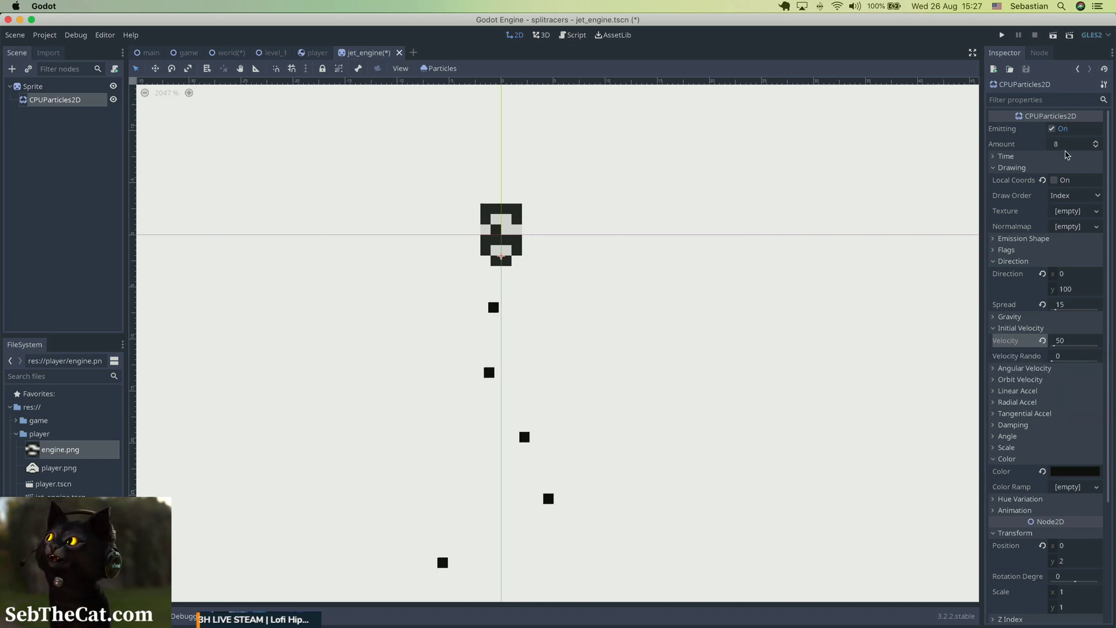
Set the particle amount to 3.
click(1066, 146)
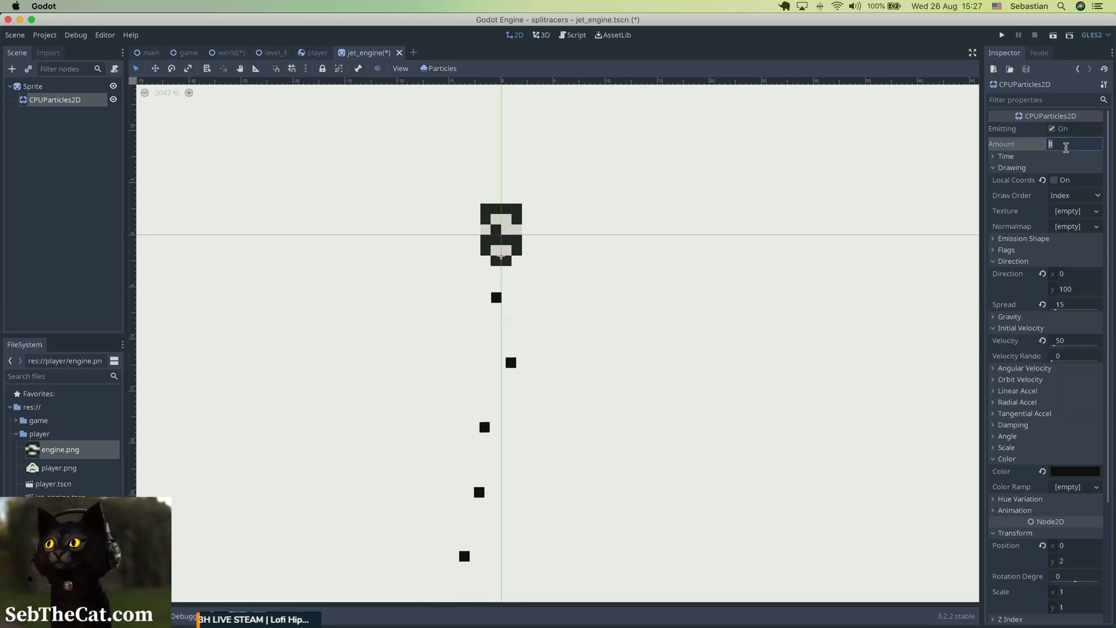
text(3)
key(Return)
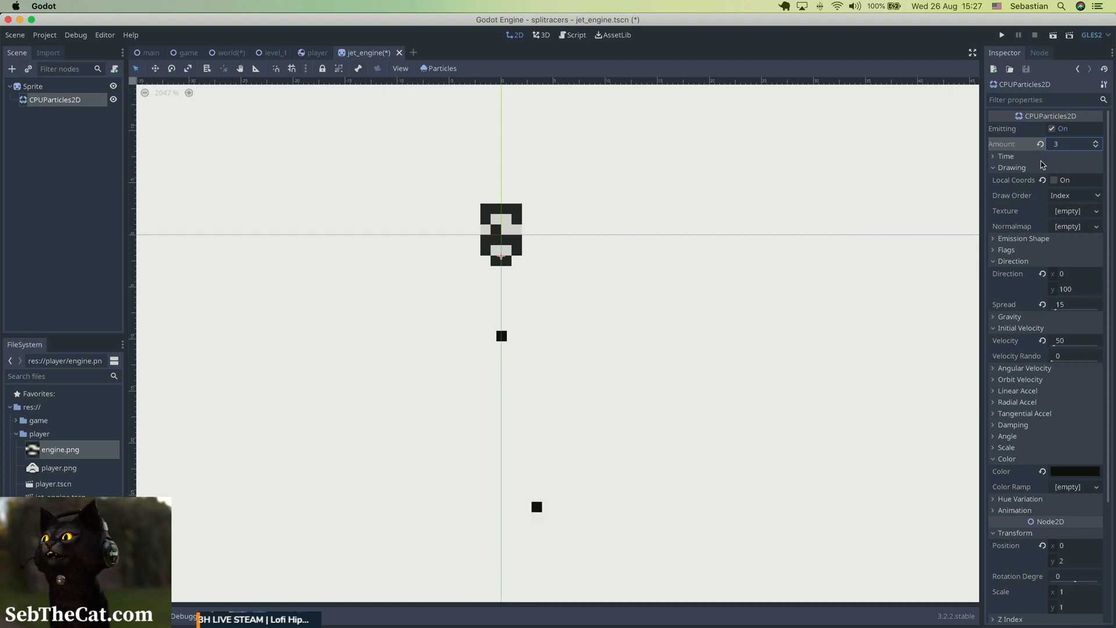
Set the particles' lifetime to 0.25 and their initial velocity to 25.
click(1056, 157)
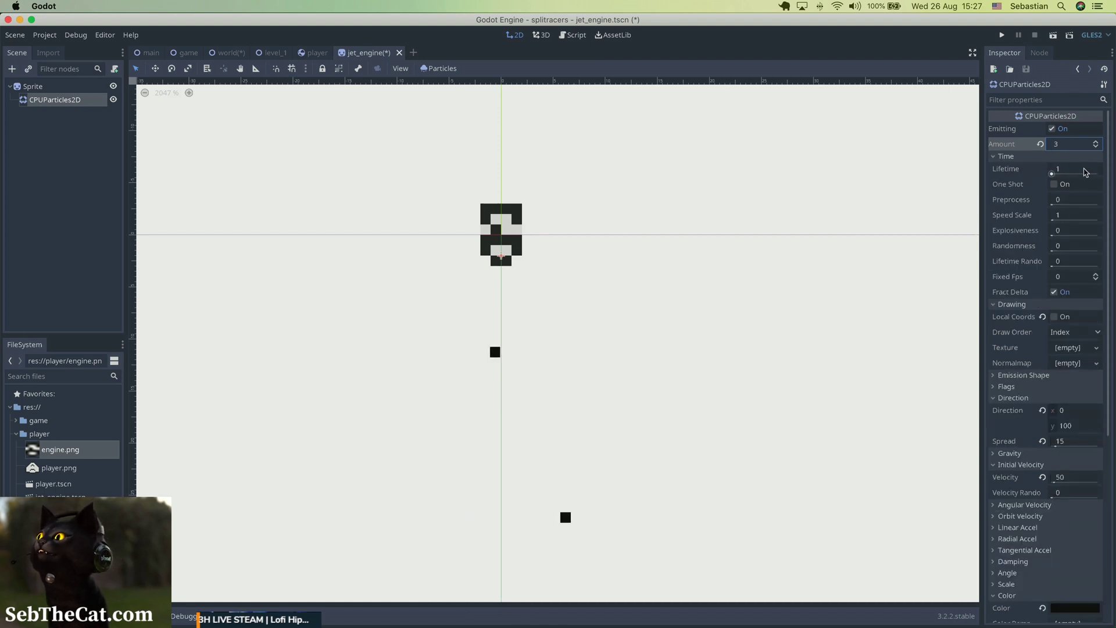
click(1086, 172)
text(0.2)
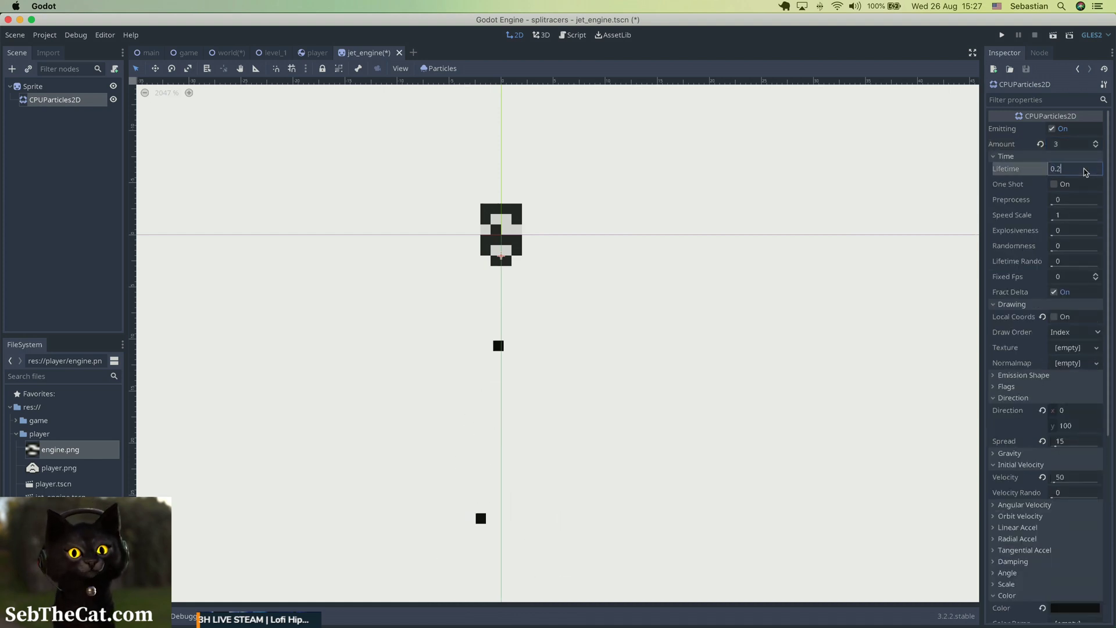
text(5)
key(Return)
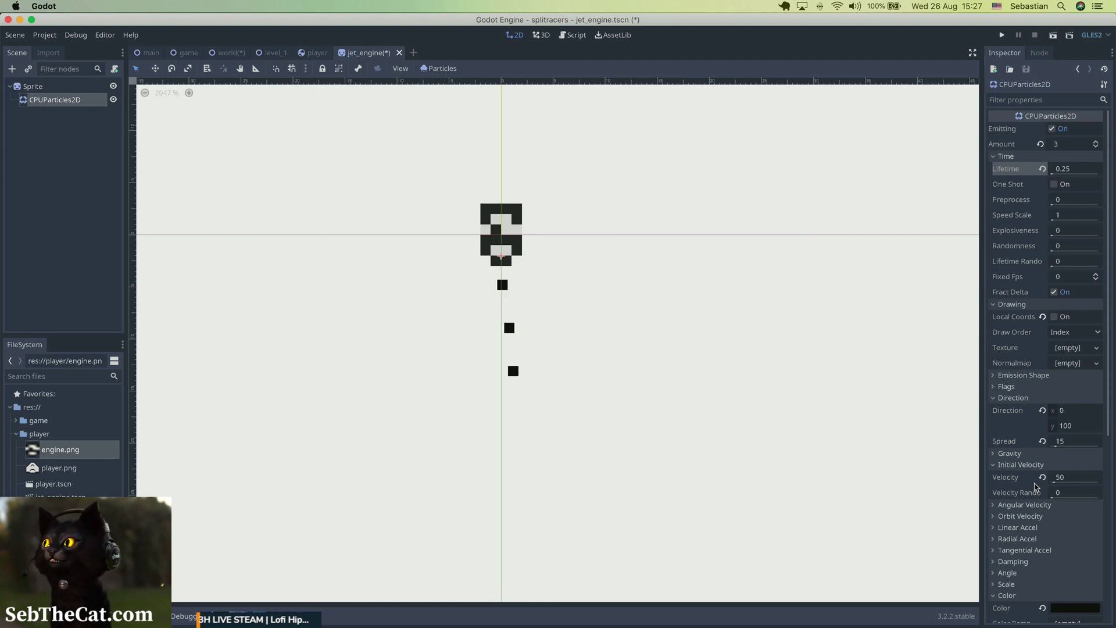
click(1084, 481)
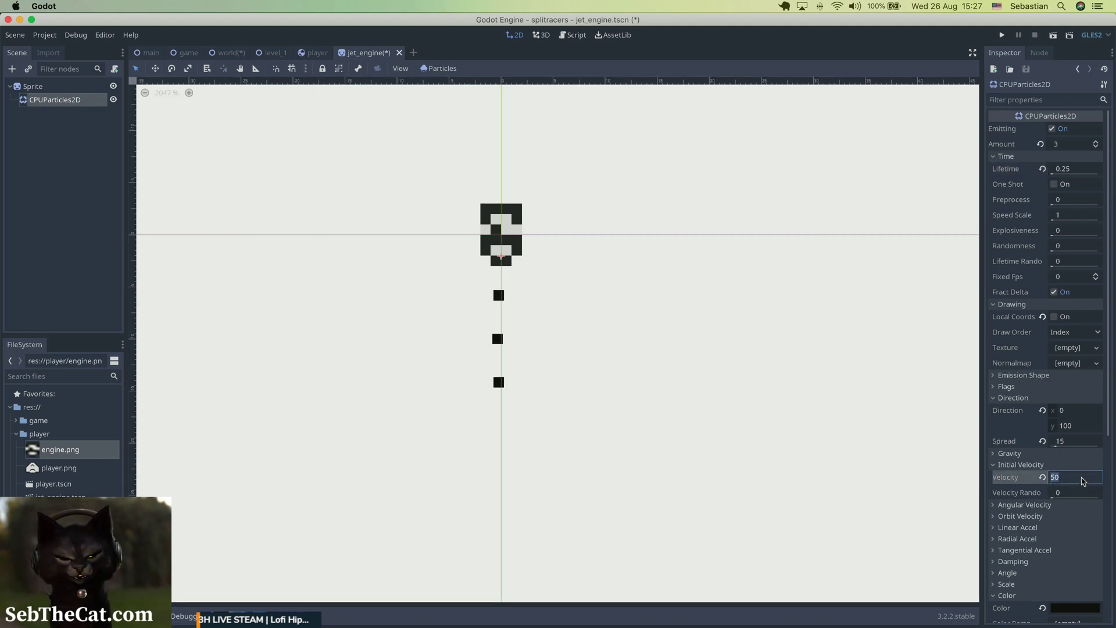
text(25)
key(Return)
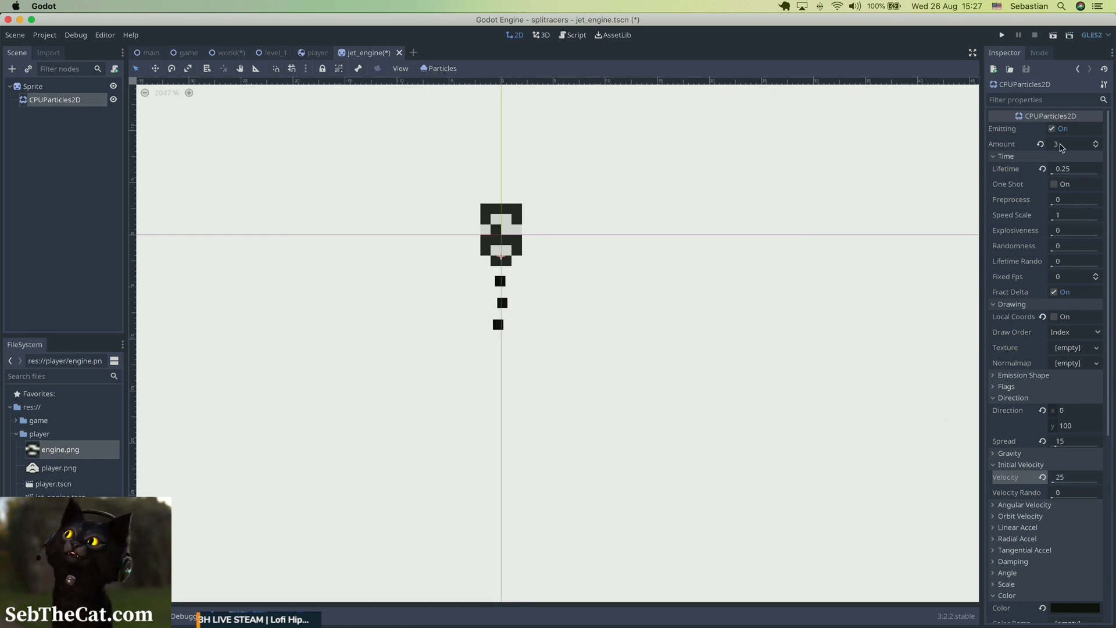
Set the particle amount to 4 and the Y component of the emission direction to 10.
click(1098, 143)
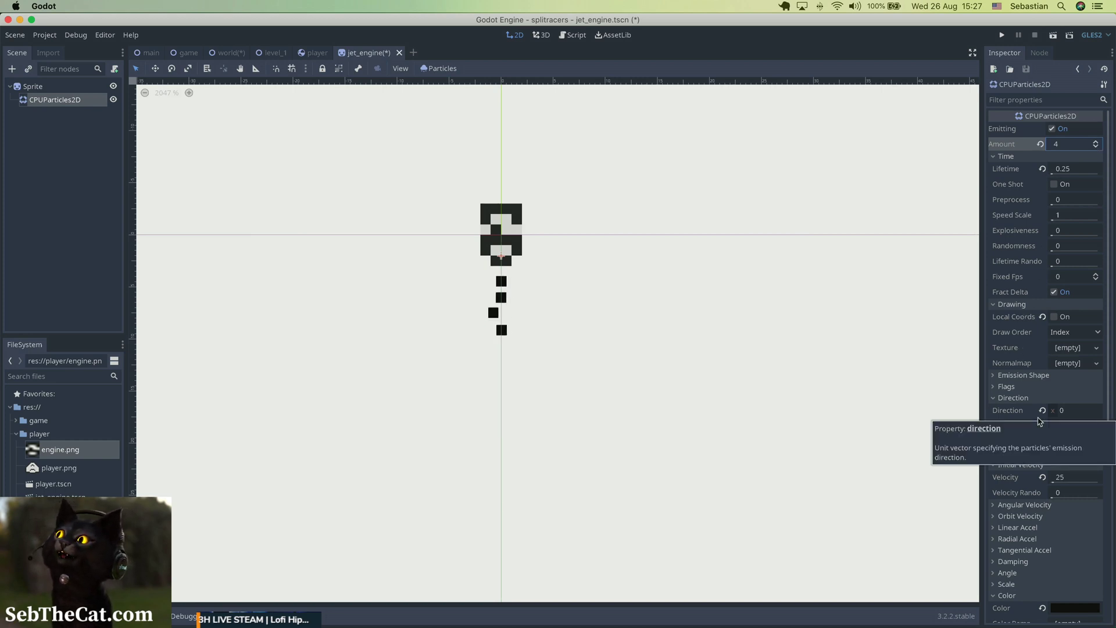
click(1075, 432)
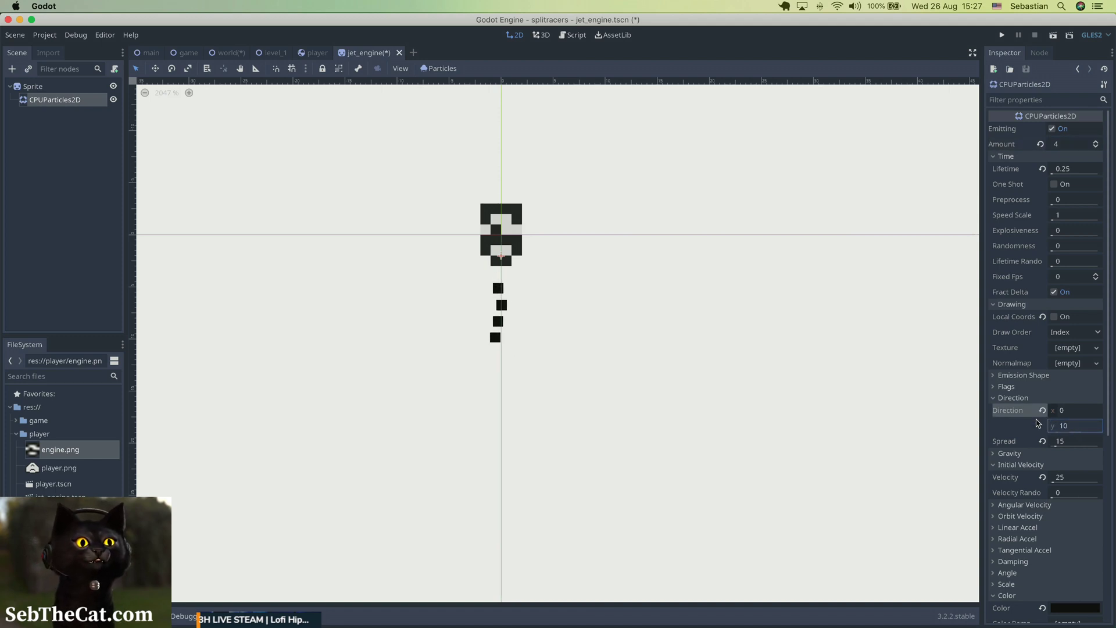
text(10)
key(Return)
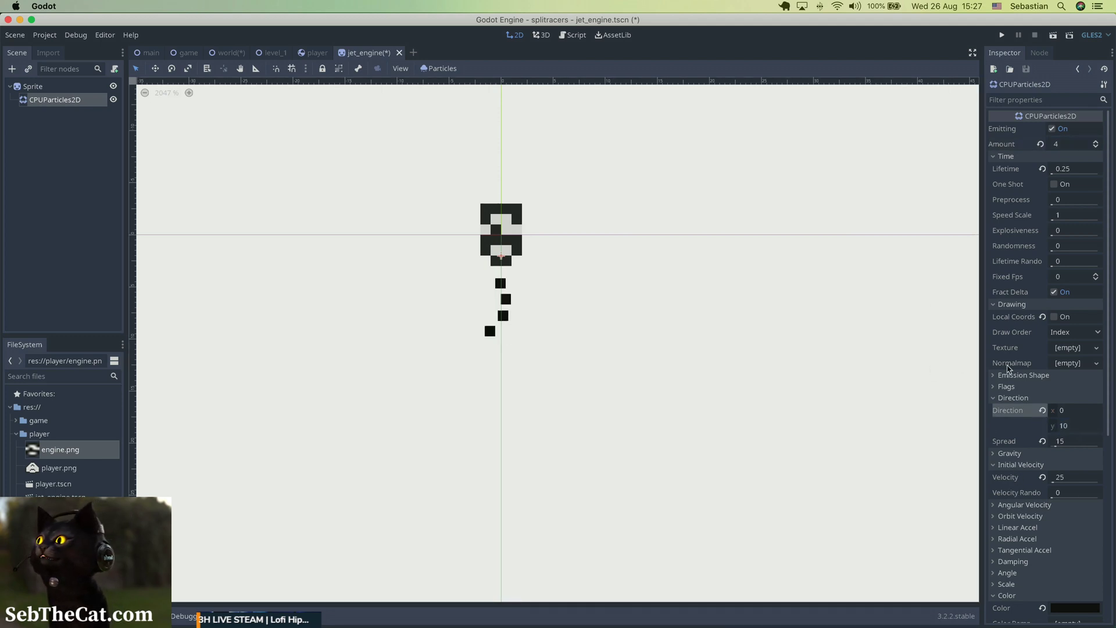
Set the particles' lifetime to 0.5 and their initial velocity to 10.
click(1068, 171)
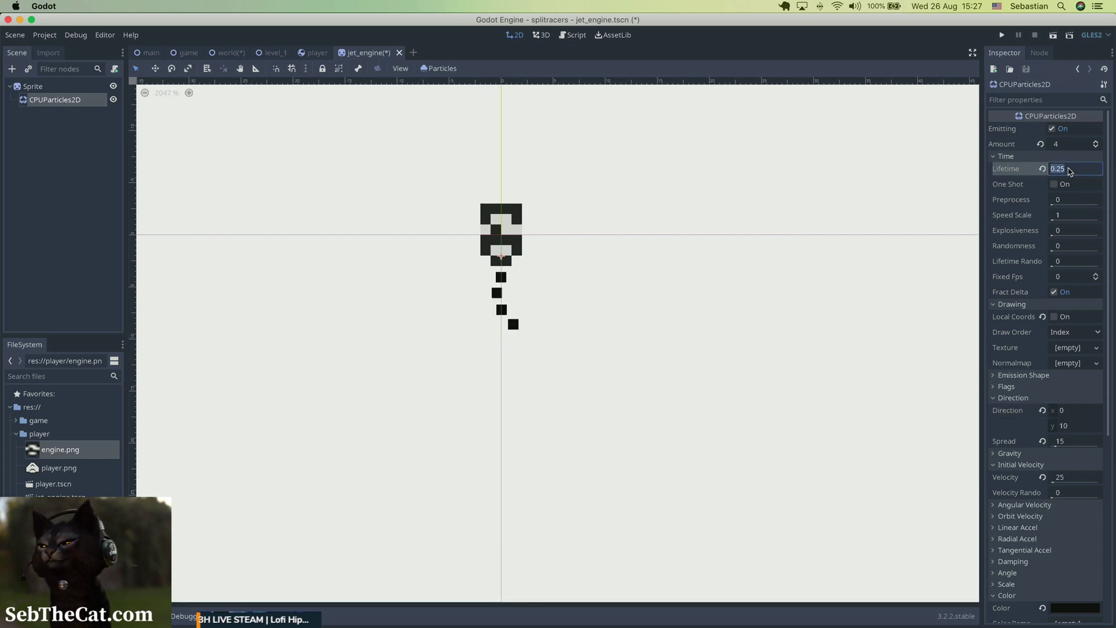
text(0.5)
key(Return)
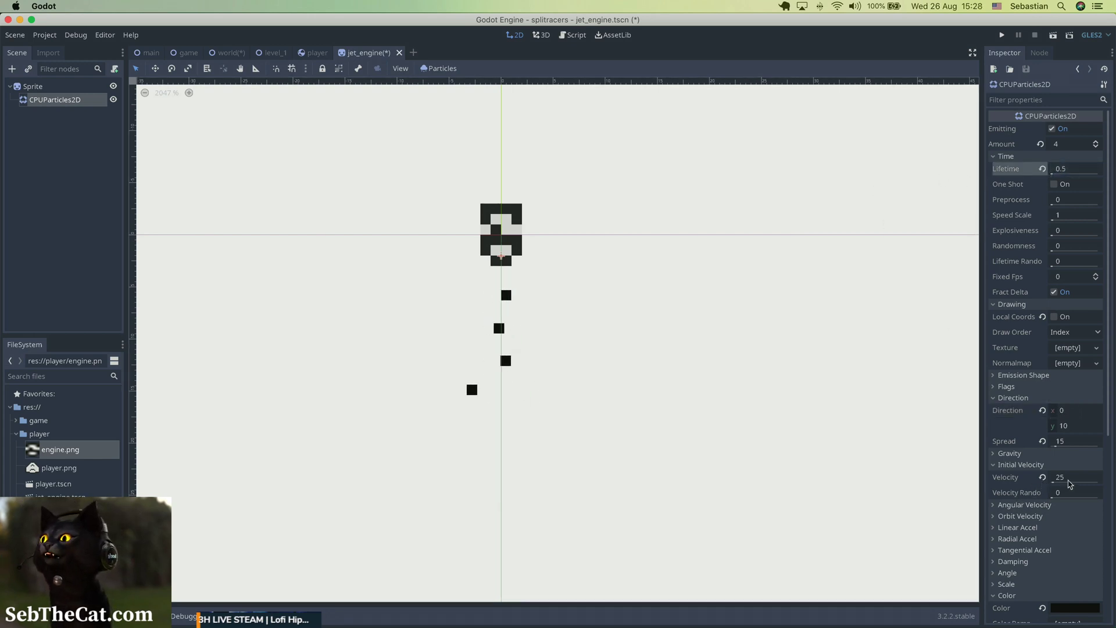
click(1073, 478)
text(10)
key(Return)
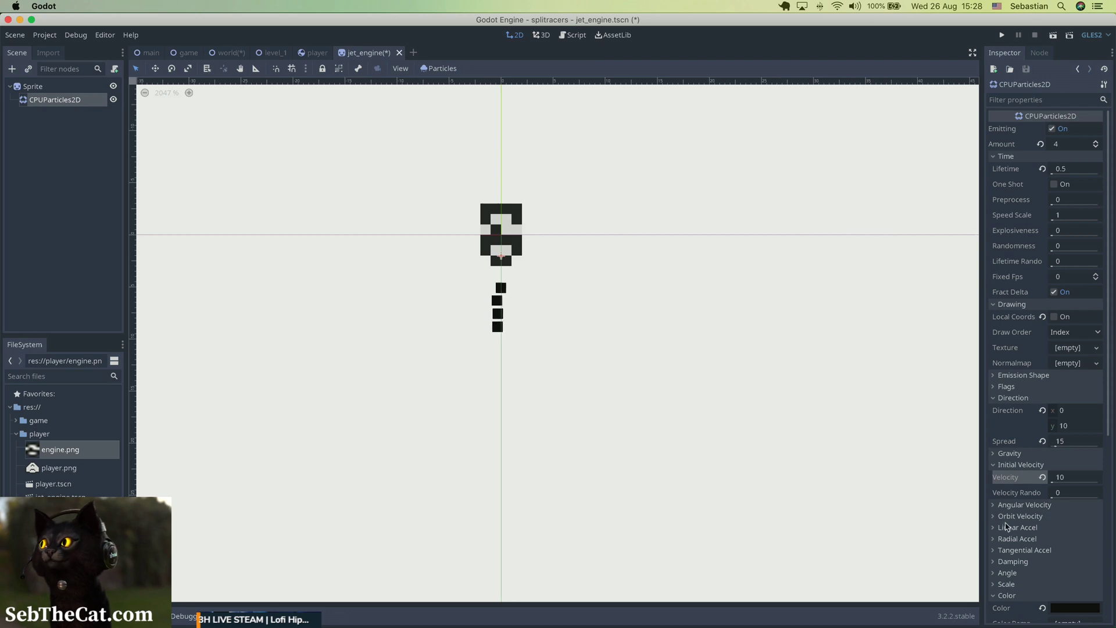
Try particle damping values of 1 and 4.
click(1014, 562)
scroll(1013, 563, down, 5)
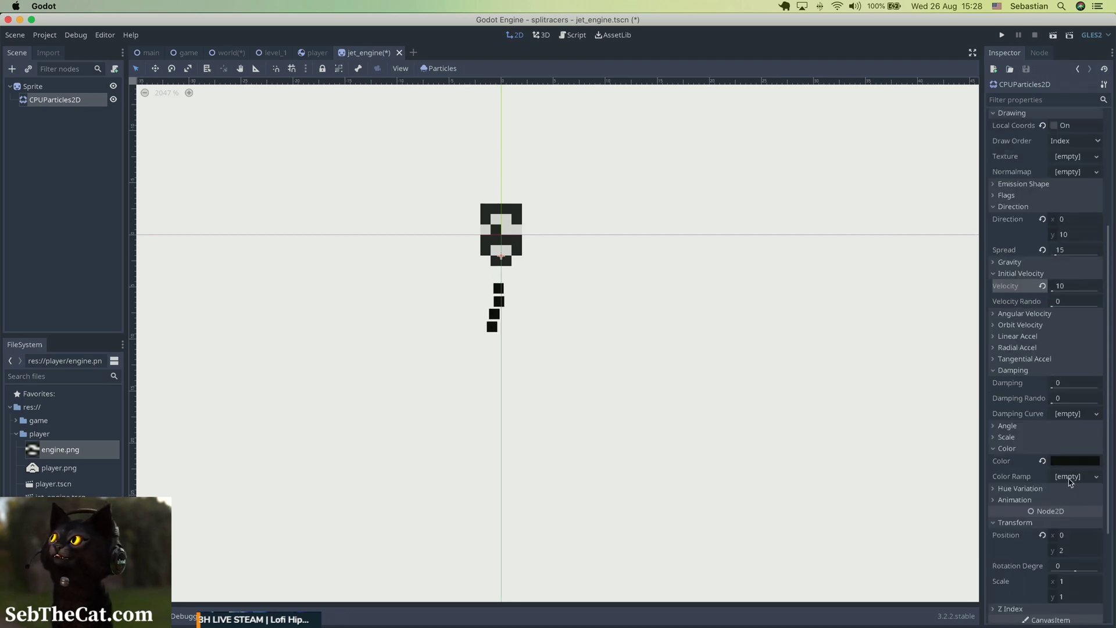
click(1066, 386)
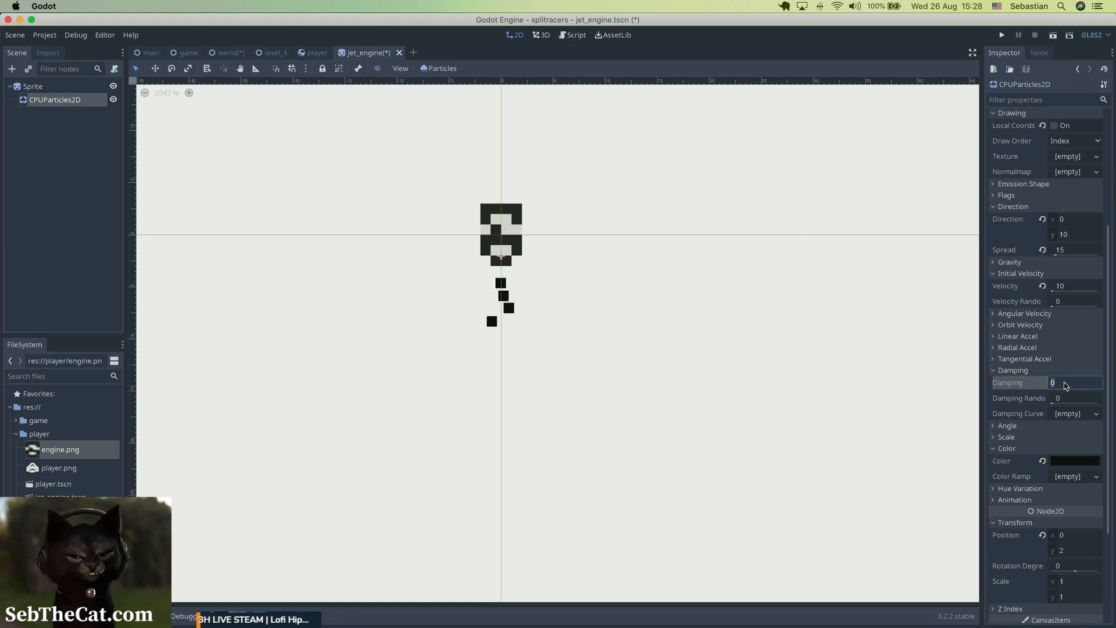
key(Return)
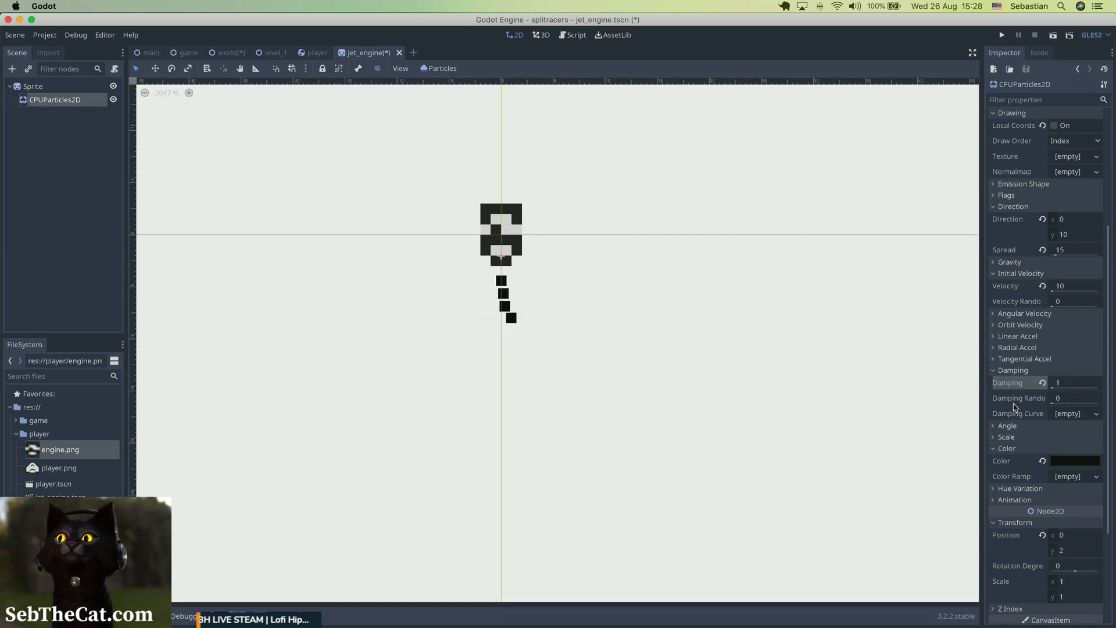
click(1086, 387)
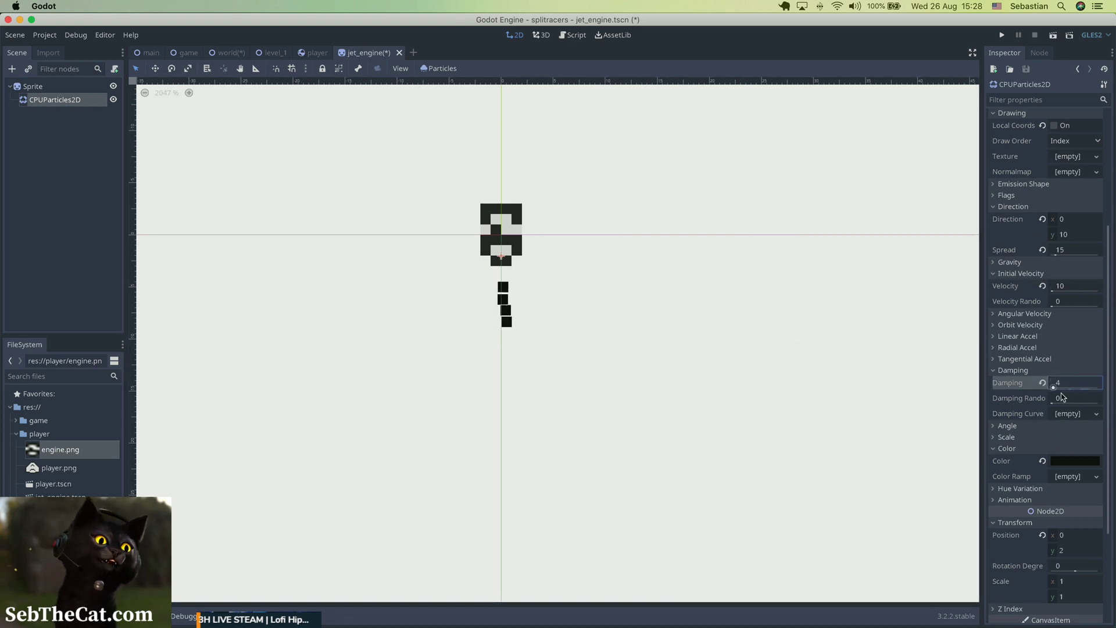
text(4)
key(Return)
Lower the particles' initial velocity, trying 5 before settling on 8.
click(1061, 287)
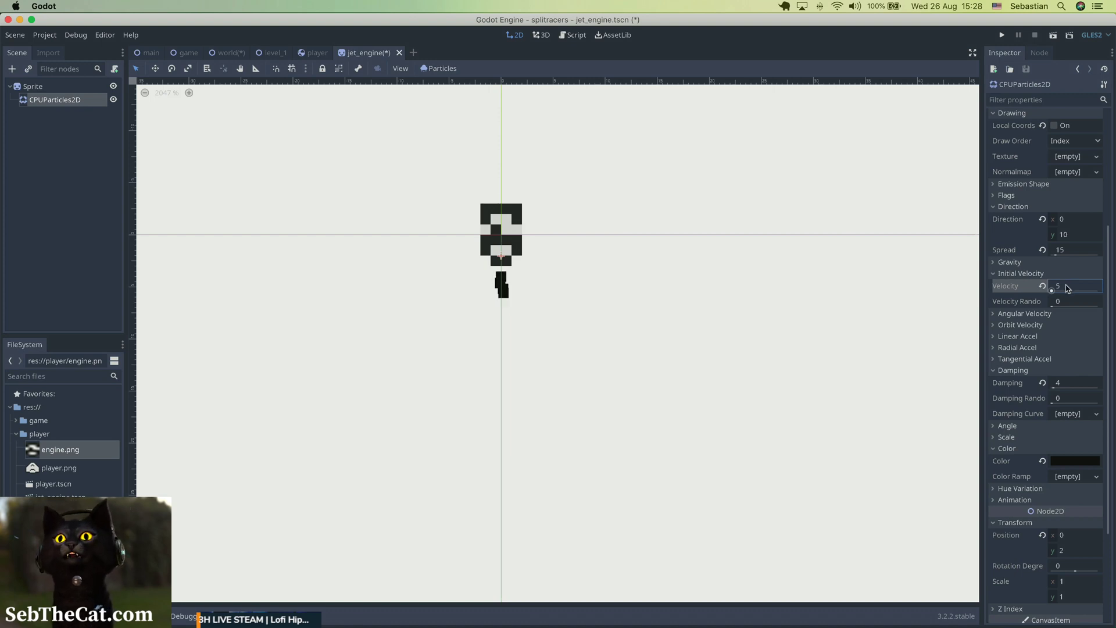
double_click(1068, 287)
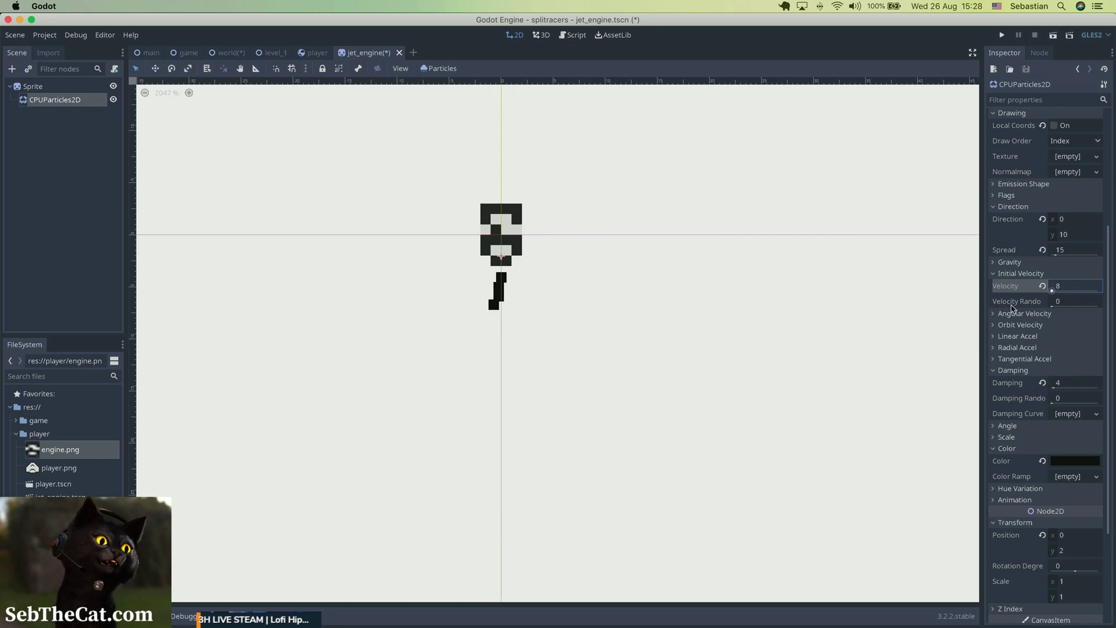
key(Return)
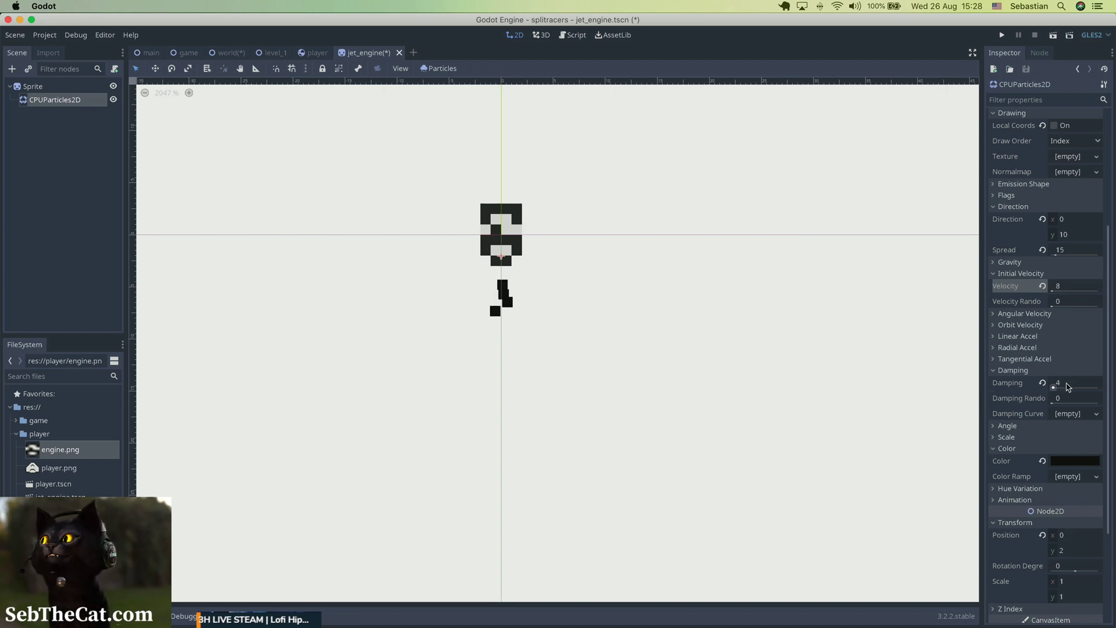
Set the particles' damping to 2 and save the jet_engine scene.
click(1067, 387)
text(2)
key(Return)
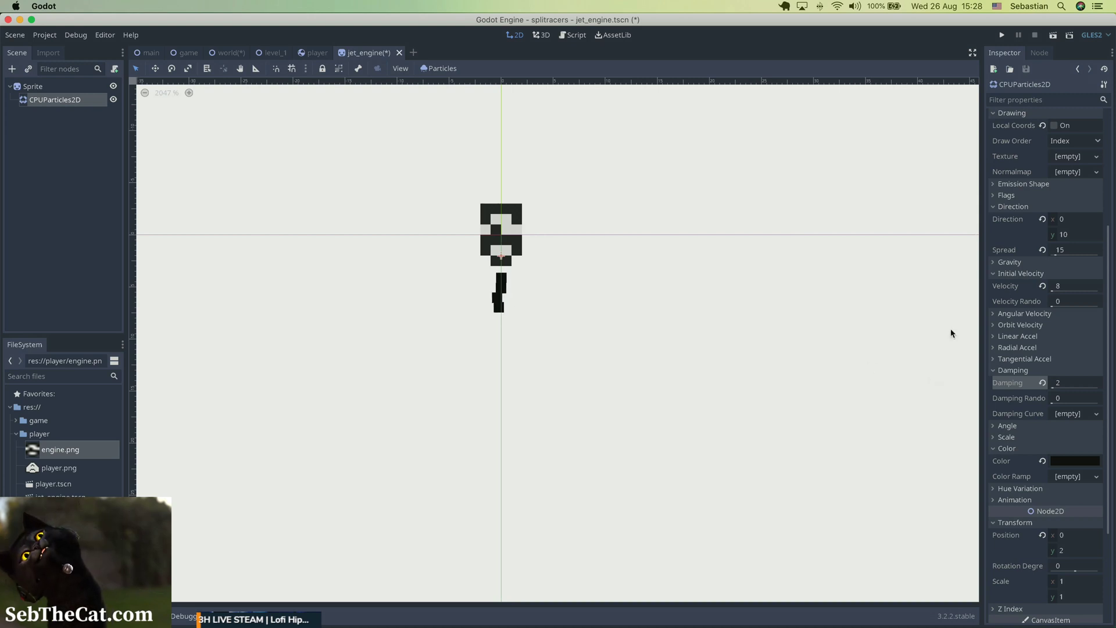
key(super+s)
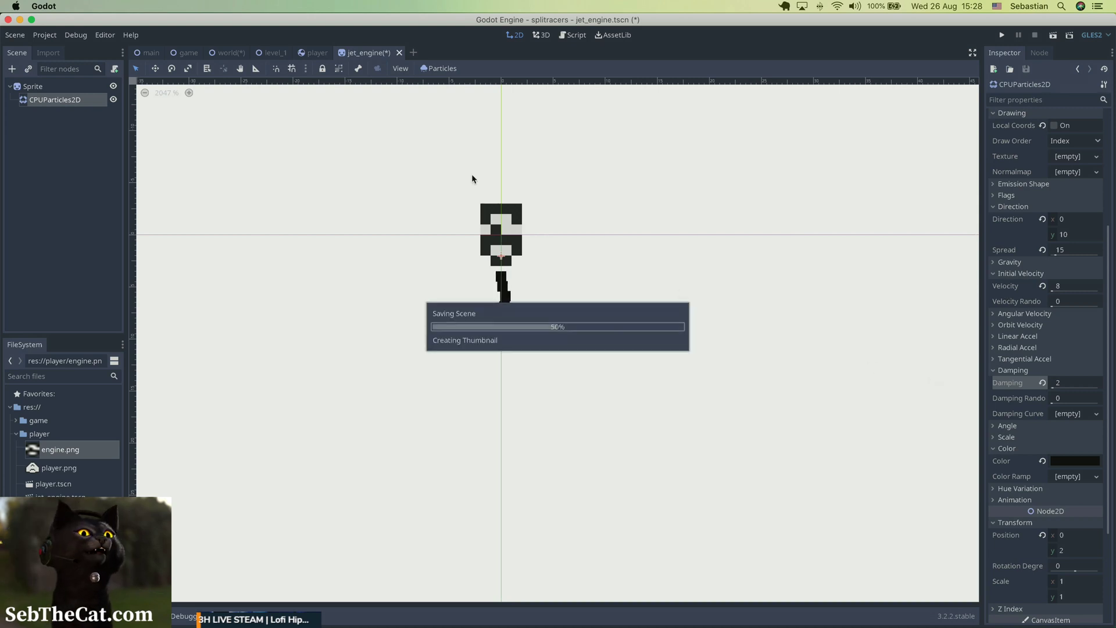
Switch to the player scene and instance jet_engine.tscn as a child of the Player node.
click(315, 53)
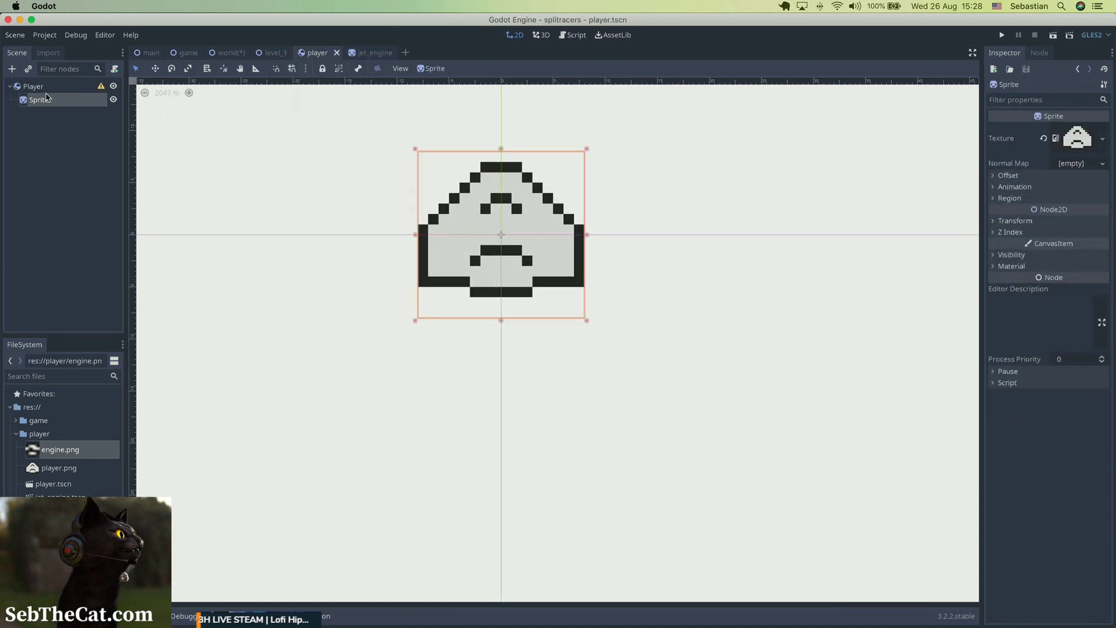
click(197, 258)
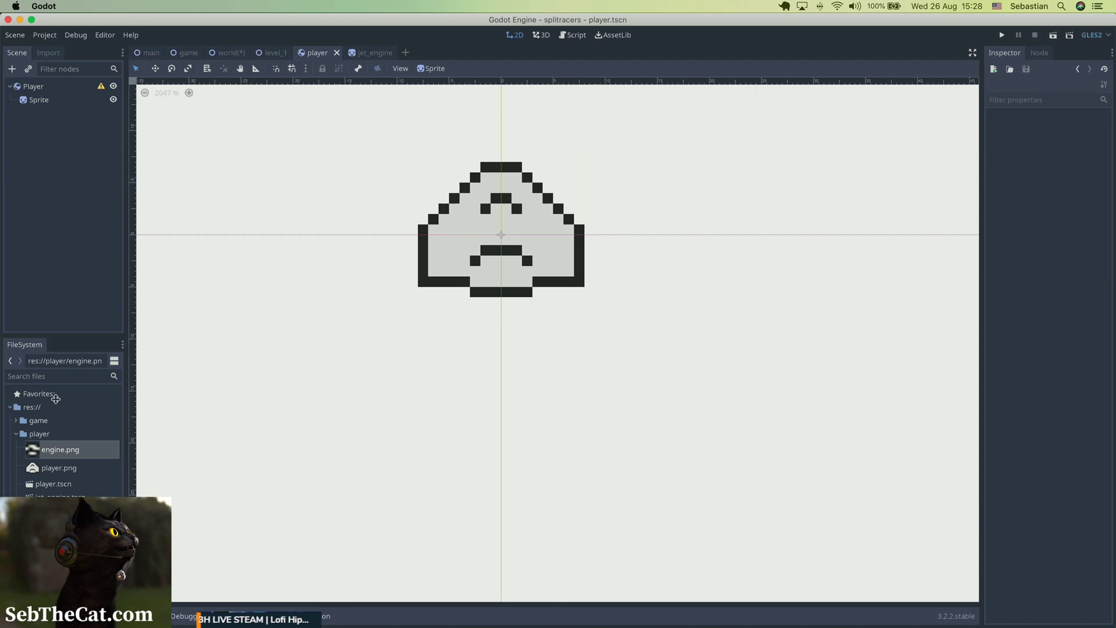
right_click(47, 495)
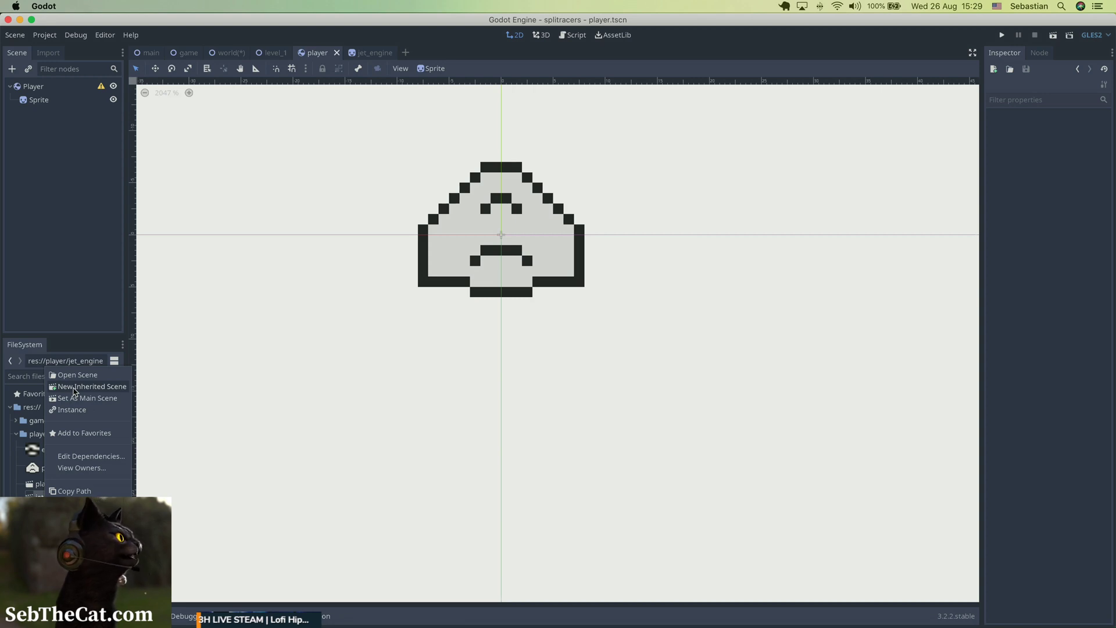
click(67, 296)
drag(58, 495, 34, 96)
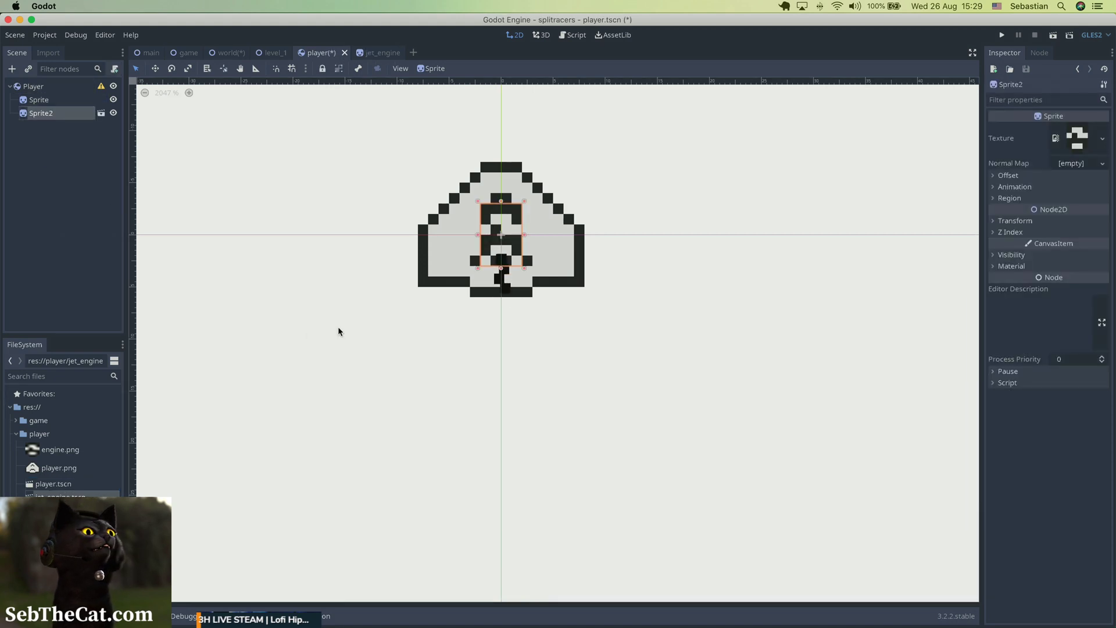
Move the engine instance from the ship's centre to the lower-left corner of the hull, flush with its left edge.
key(shift+Left)
key(shift+Left)
key(shift+Right)
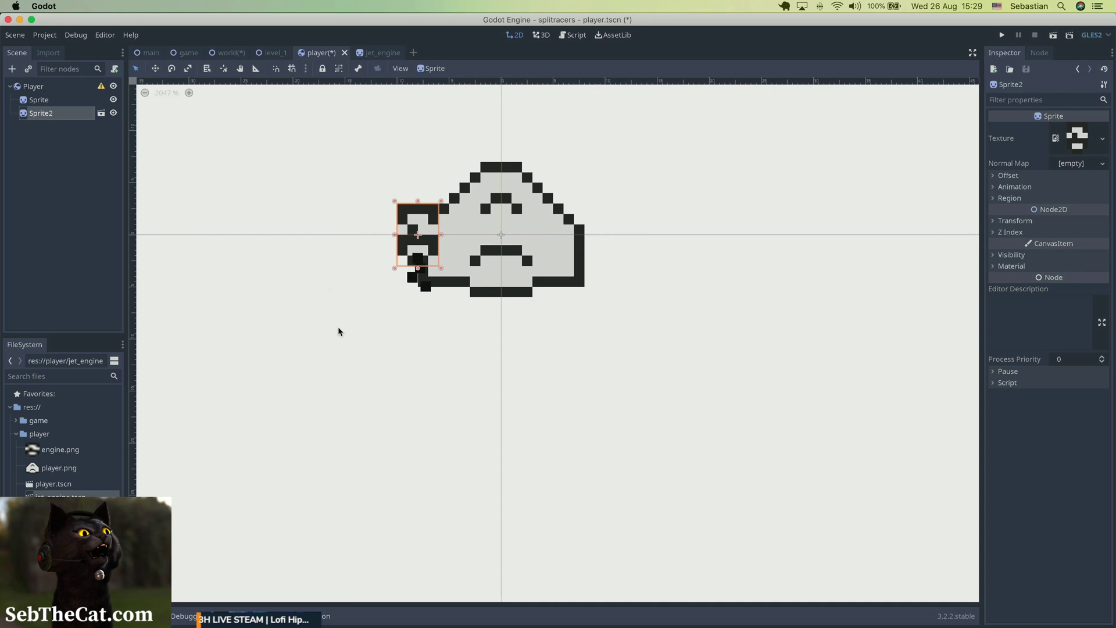
key(Down)
key(Down)
key(Down)
key(Down)
key(Right)
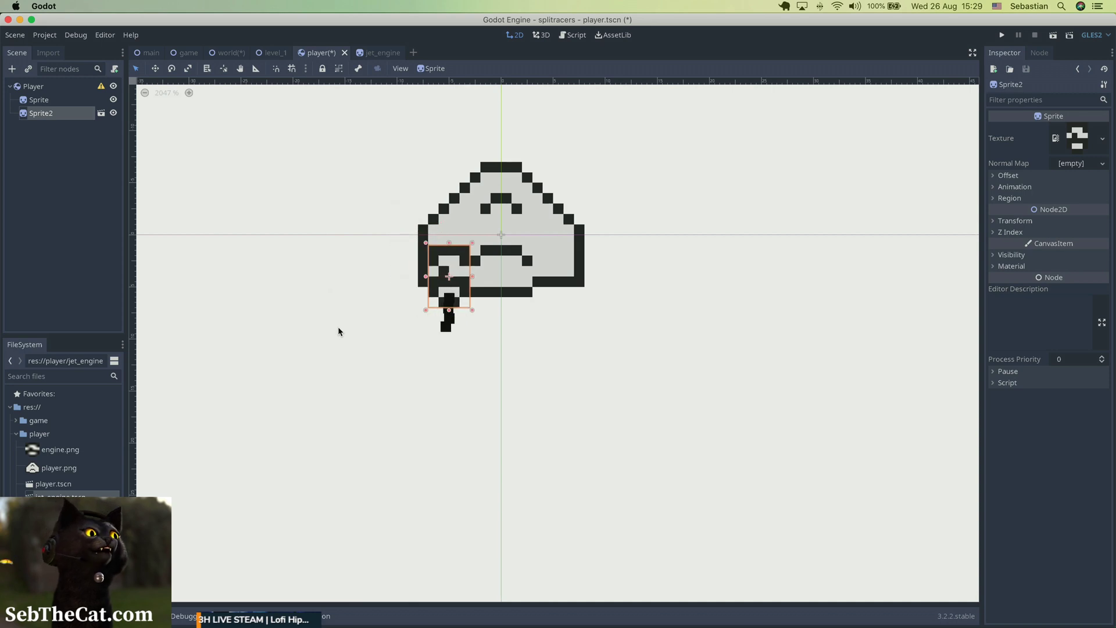
key(Down)
key(Down)
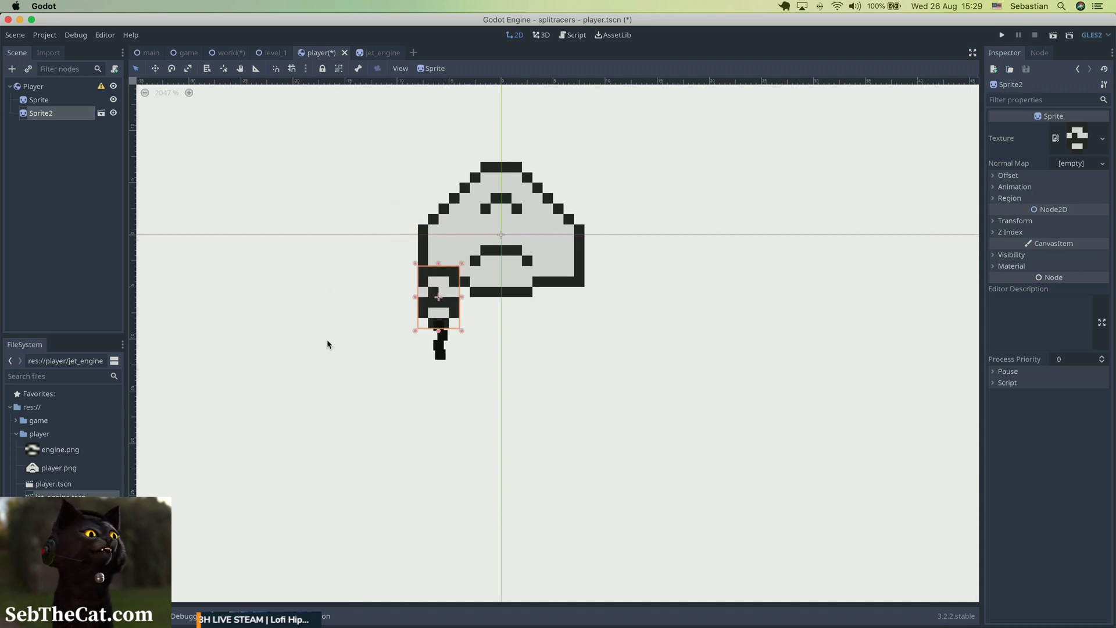
click(327, 342)
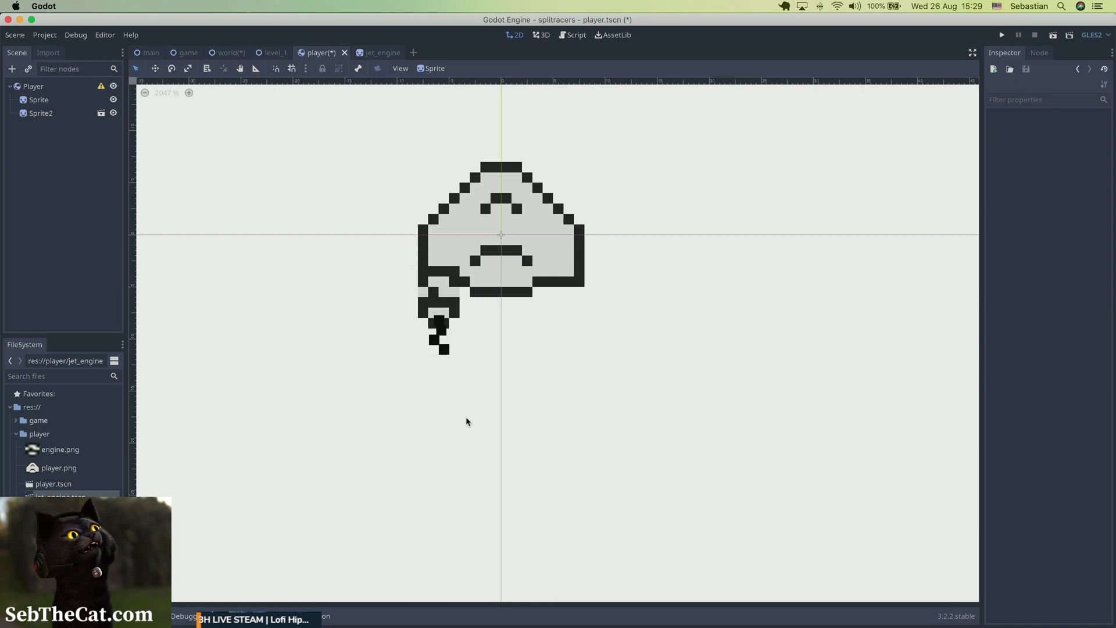
Raise the engine by 2 pixels so it overlaps more of the ship's lower-left corner.
click(437, 298)
key(shift+Up)
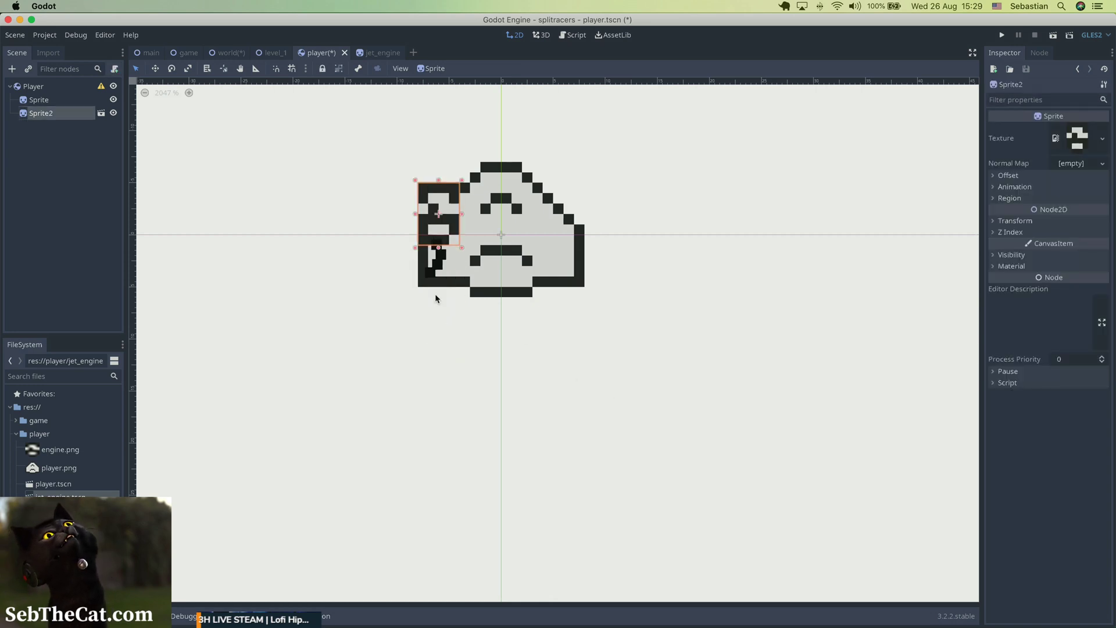
key(shift+Down)
key(Up)
key(Up)
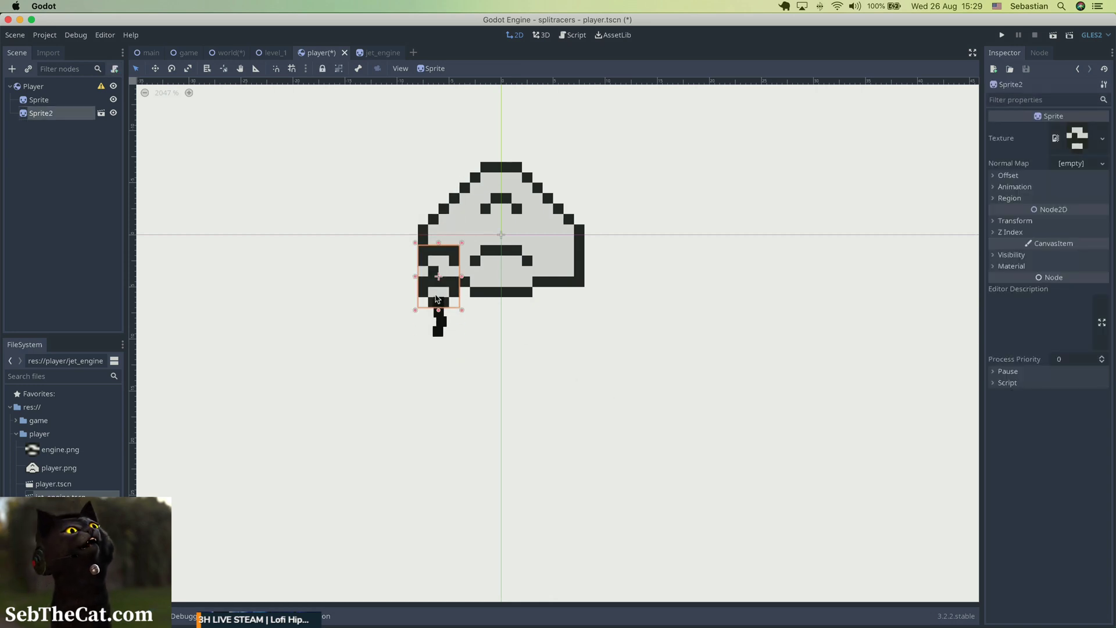
click(420, 340)
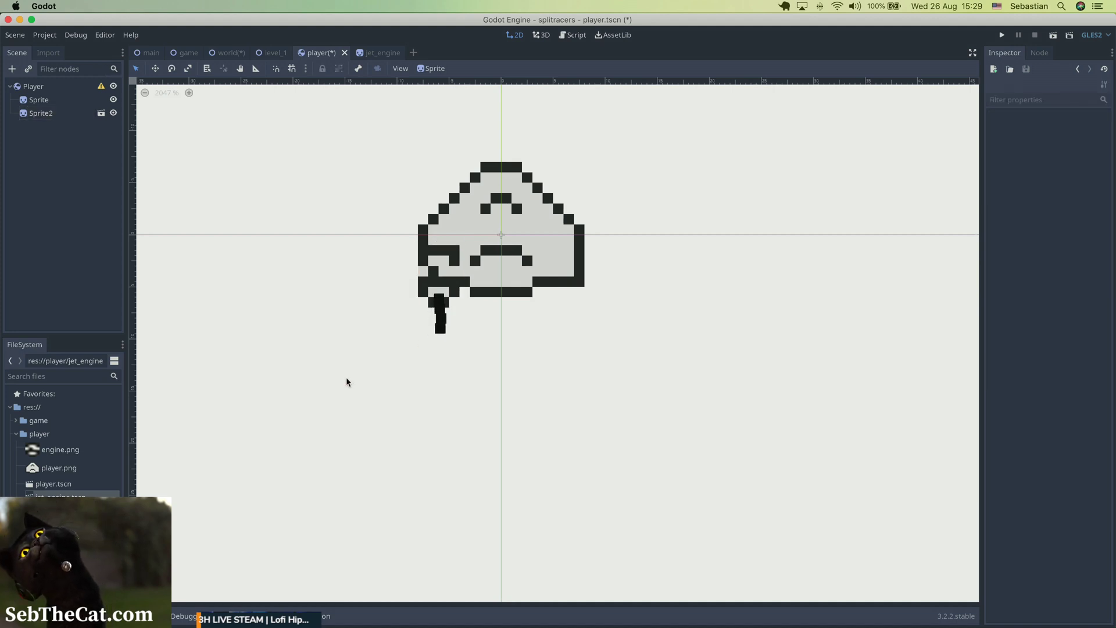
Place the engine node before the ship's Sprite under Player so it draws behind the hull, and rename it Jet.
click(422, 289)
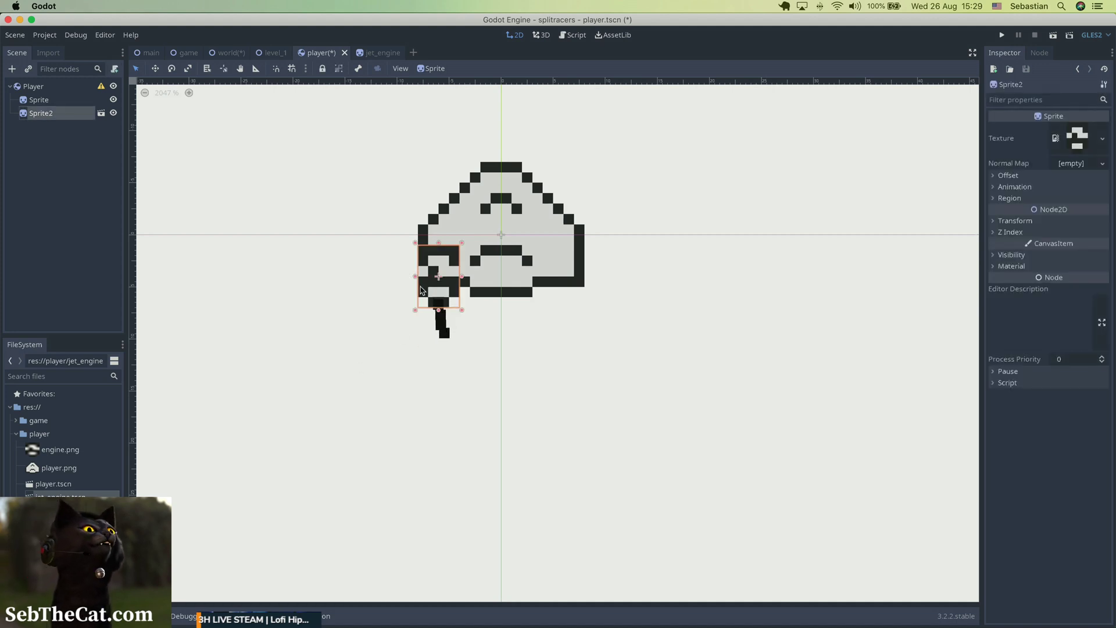
drag(69, 117, 56, 98)
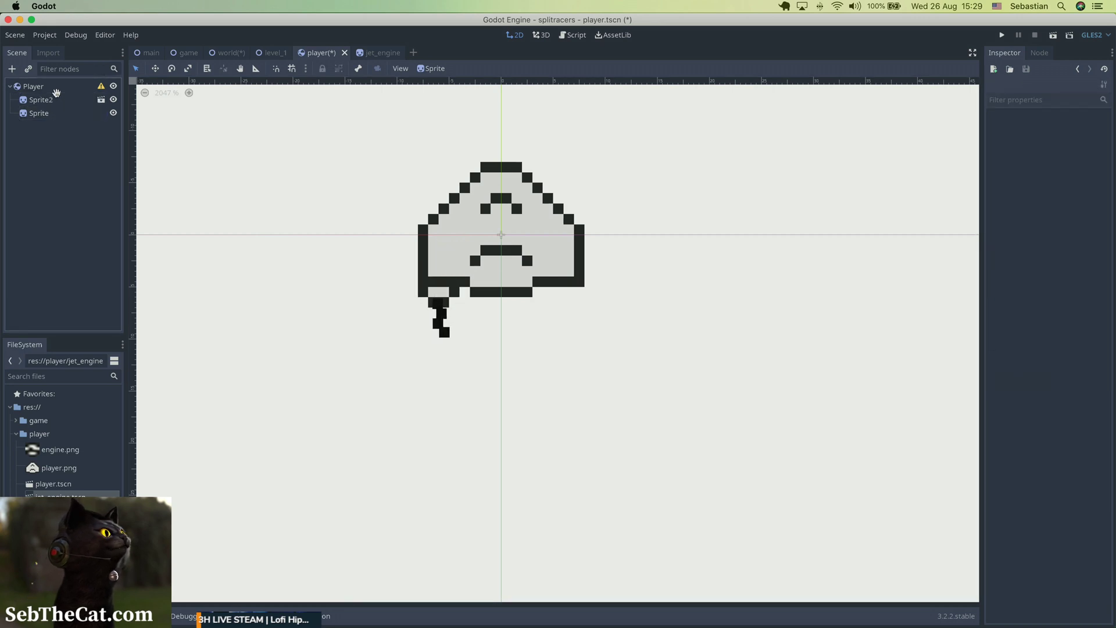
double_click(56, 99)
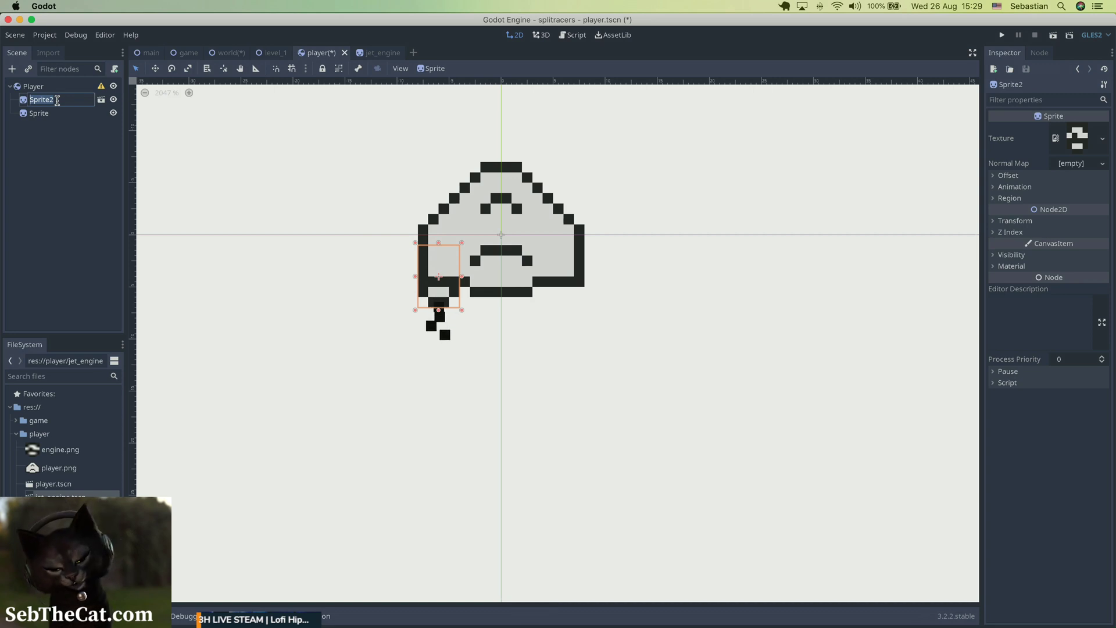
text(Jet)
key(Return)
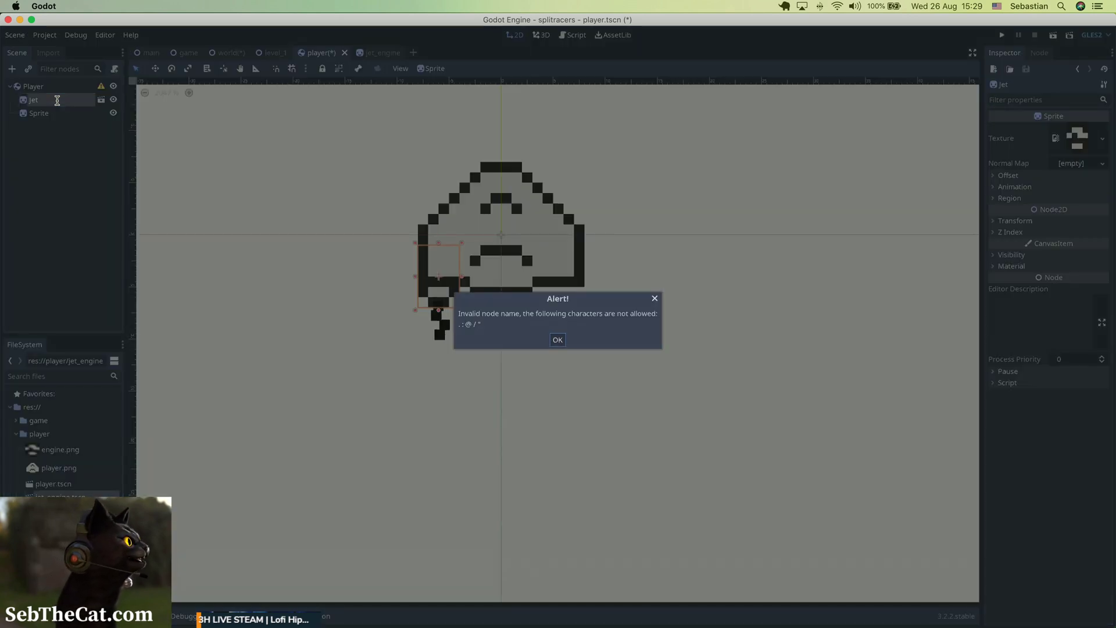
Rename the Jet node under Player as JetL.
key(Return)
double_click(57, 100)
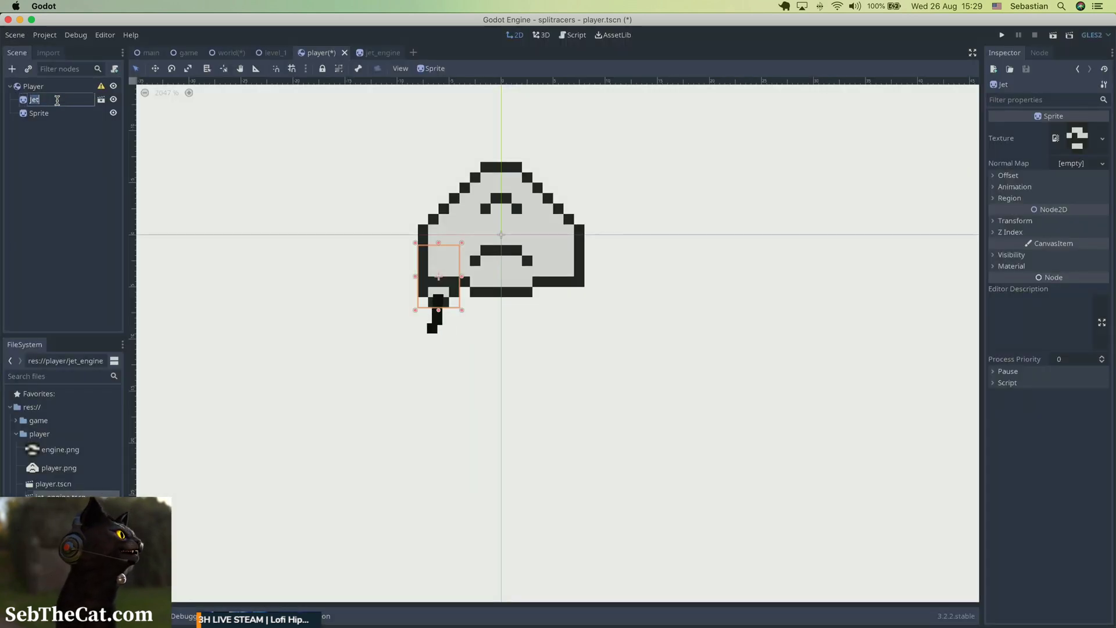
text(JetL)
key(Return)
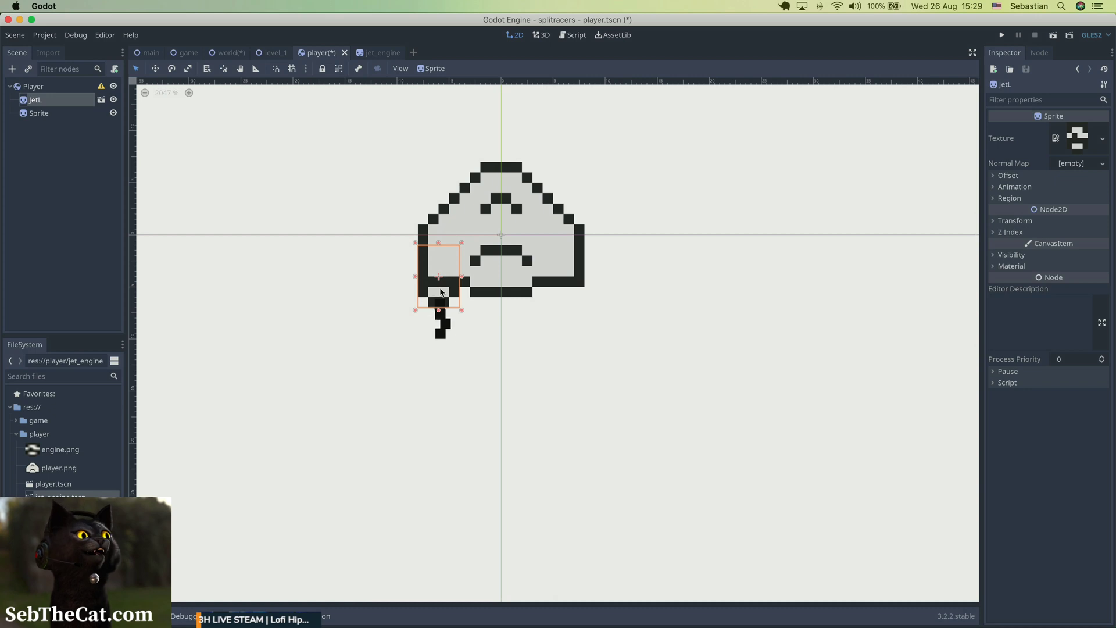
Duplicate the JetL engine and move the copy to the lower-right corner of the hull, flush with its right edge.
key(super+d)
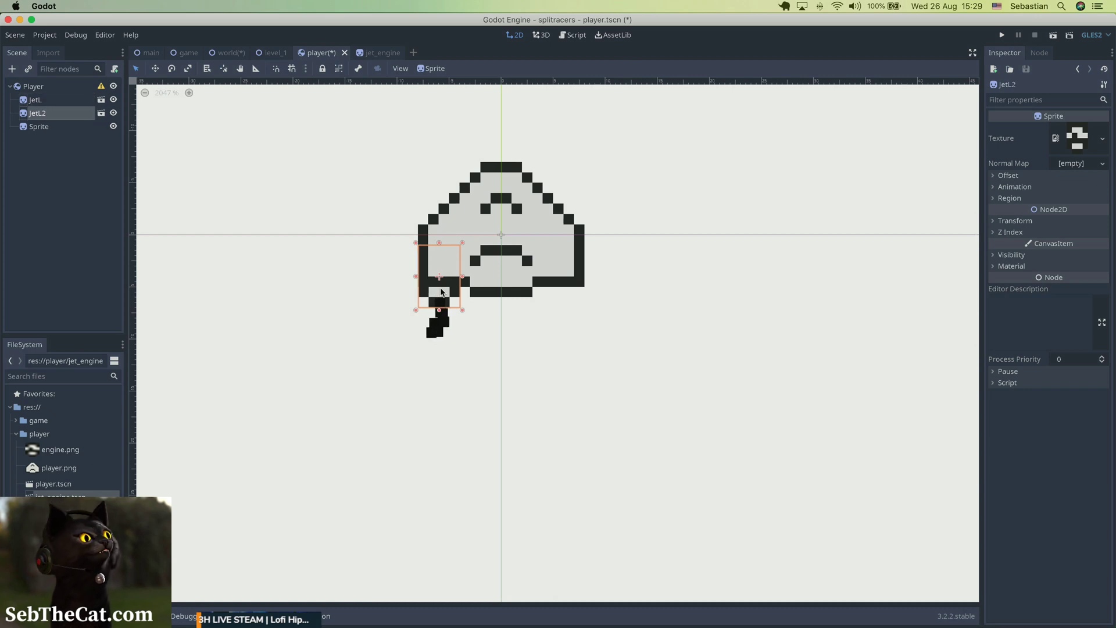
key(shift+Right)
key(shift+Right)
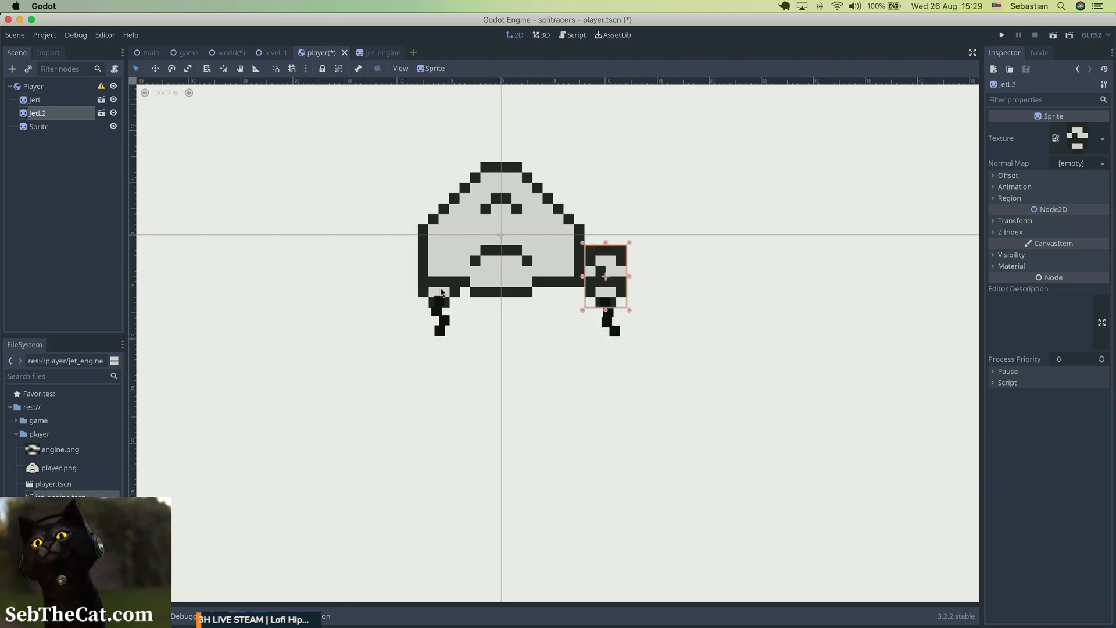
key(Left)
key(Left)
key(Left)
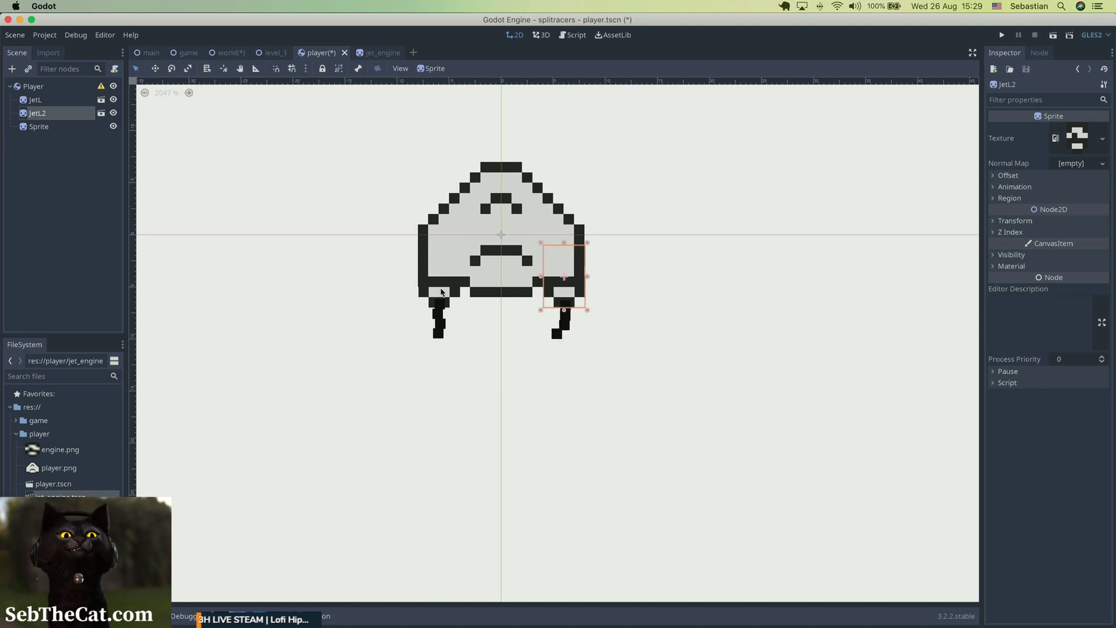
Rename the duplicated engine node as JetR and deselect it.
double_click(58, 113)
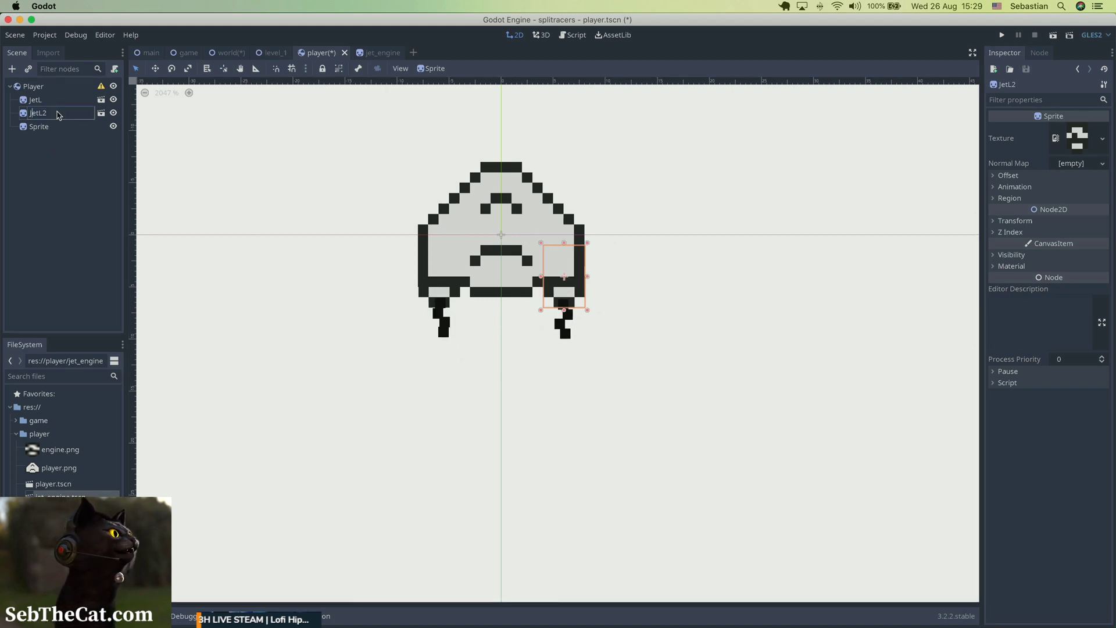
text(Jetr)
key(Return)
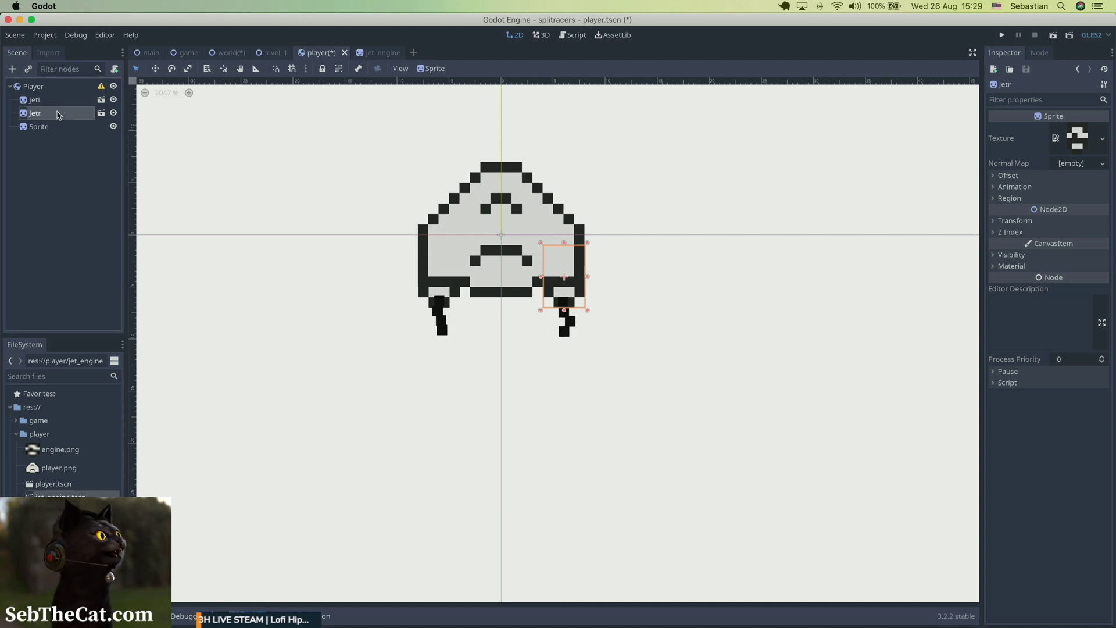
double_click(58, 113)
text(Jet)
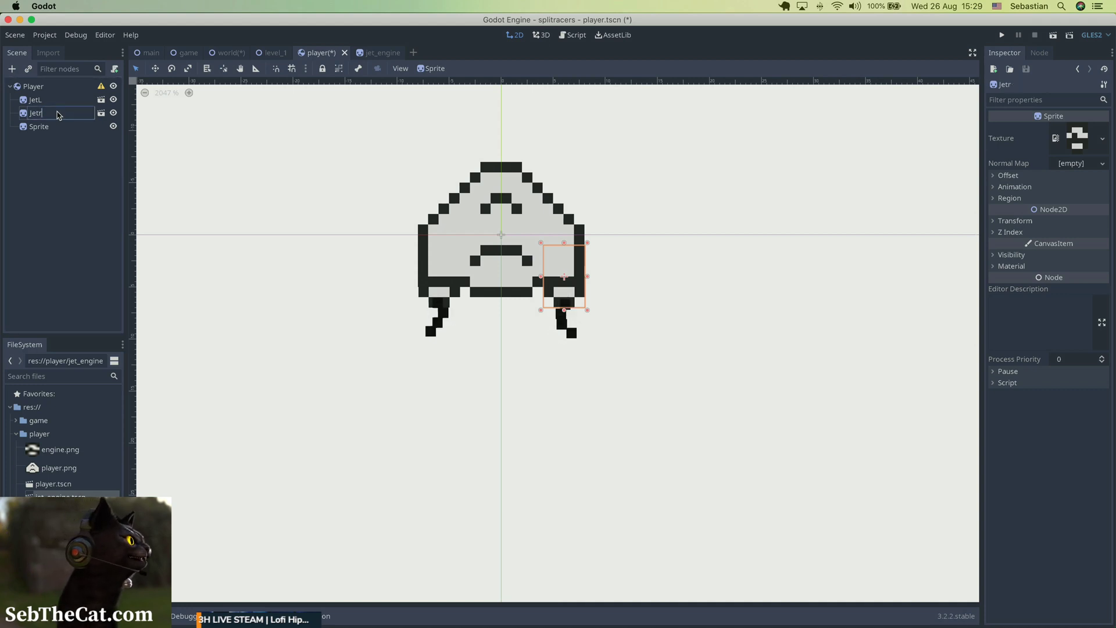
text(R)
key(Return)
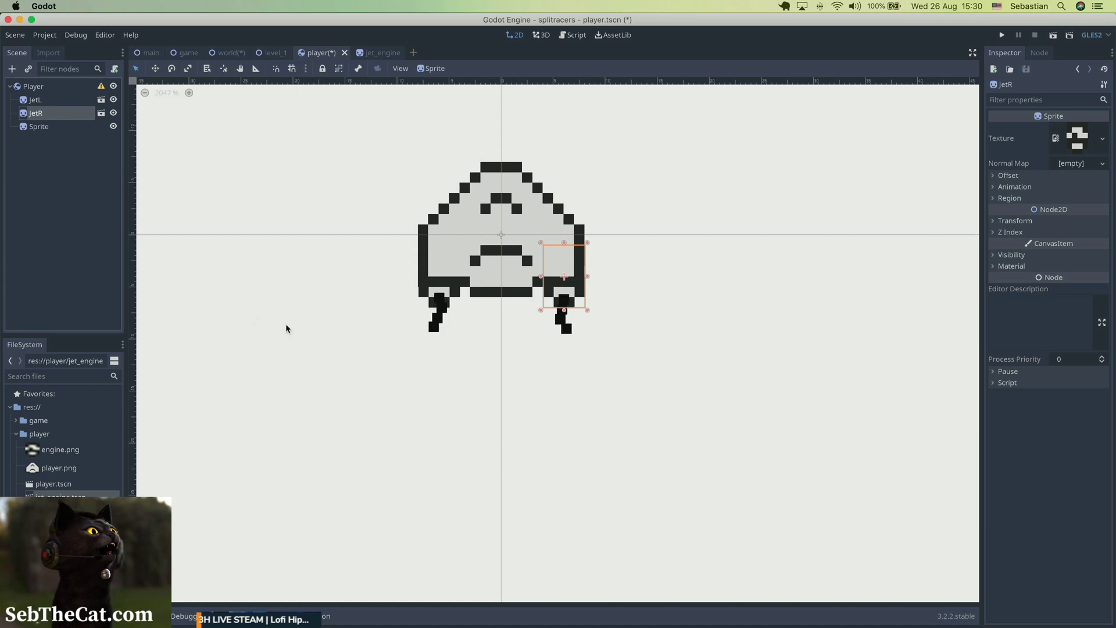
click(314, 328)
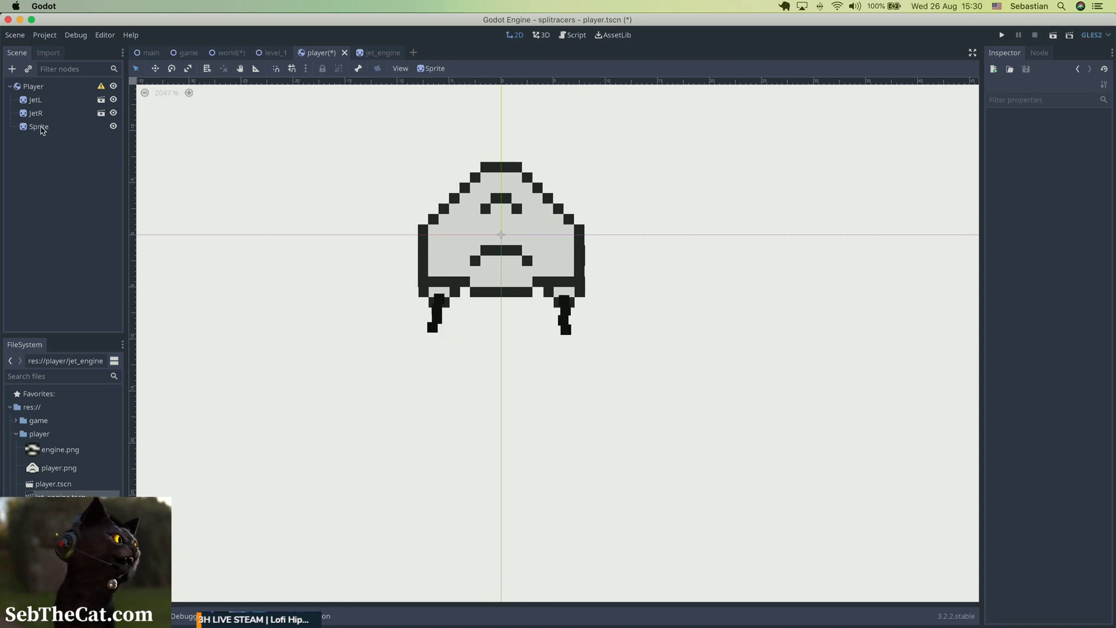
In the jet_engine scene, set the CPUParticles2D initial velocity to 12 and its damping to 6.
key(ctrl+Tab)
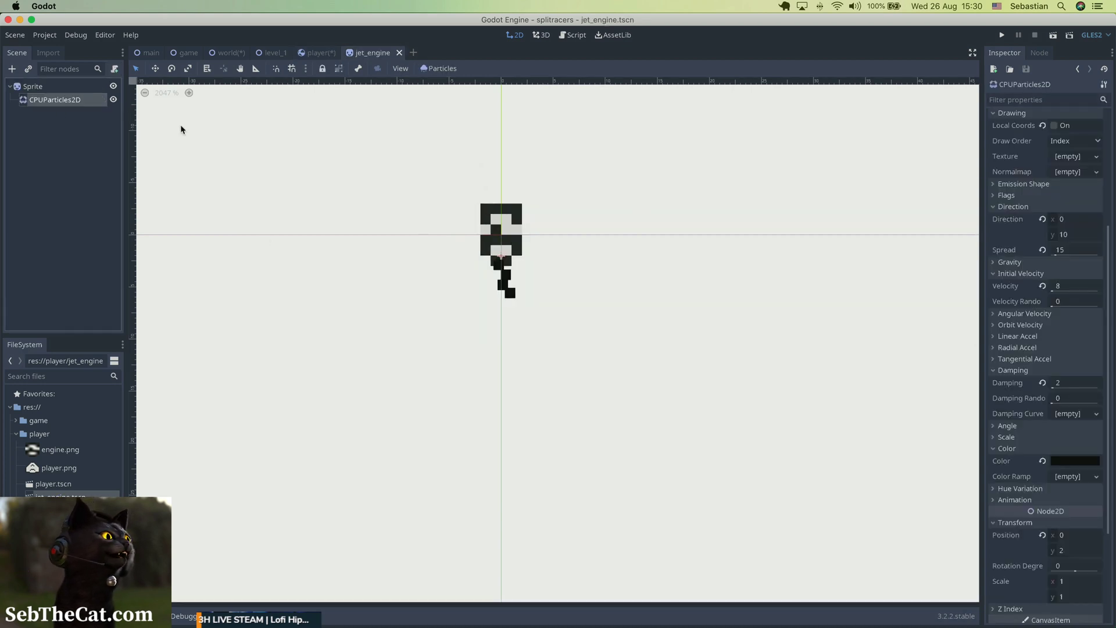
click(1066, 287)
text(12)
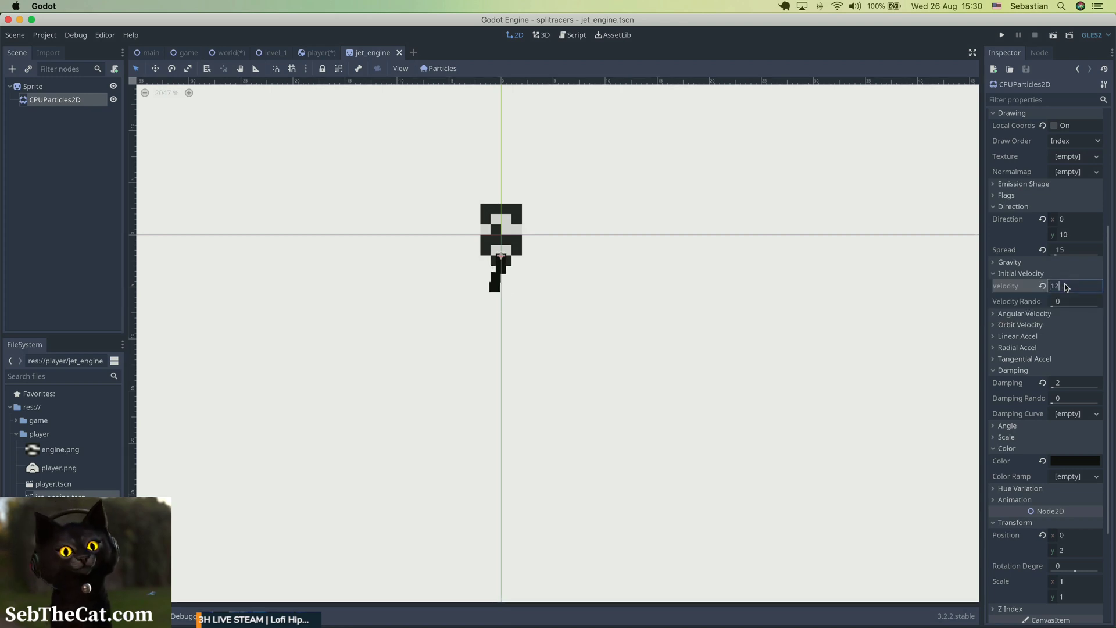
key(Return)
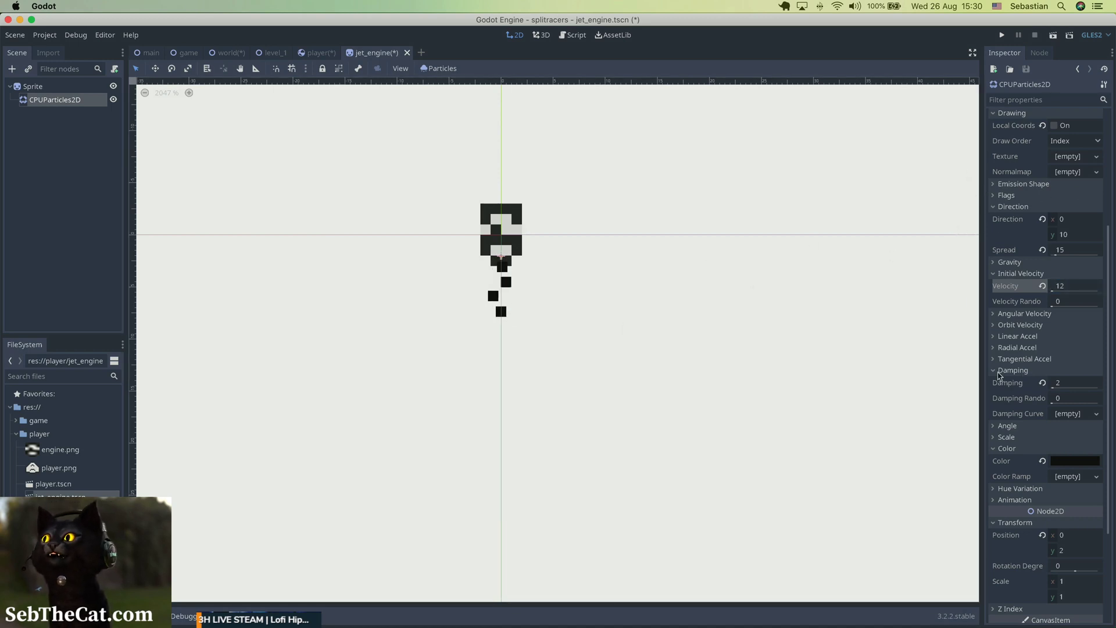
click(1073, 388)
text(6)
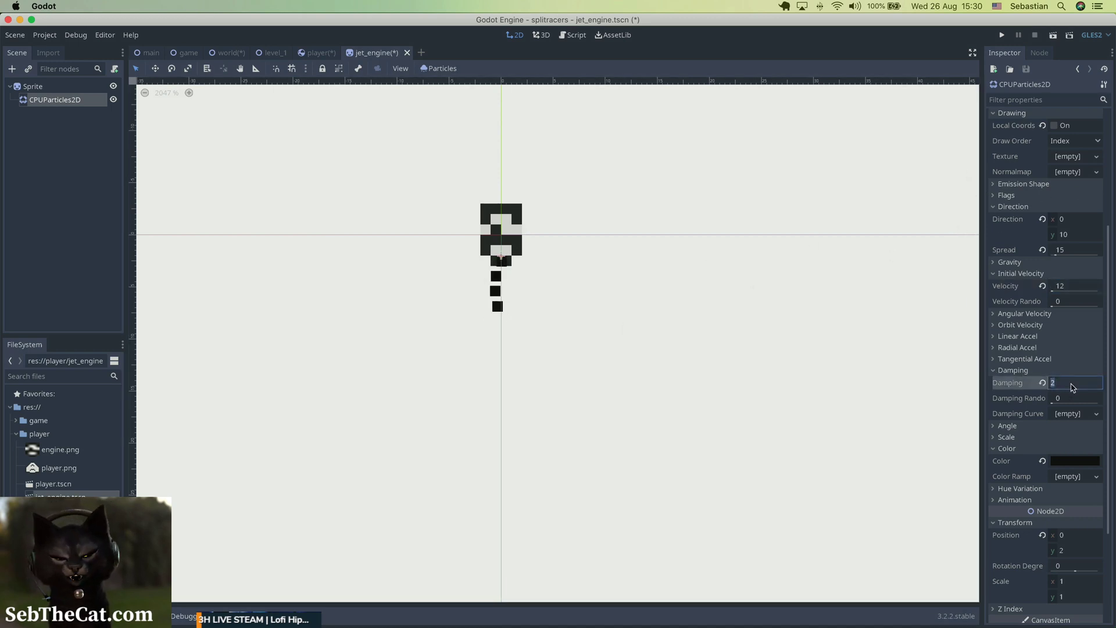
key(Return)
click(826, 367)
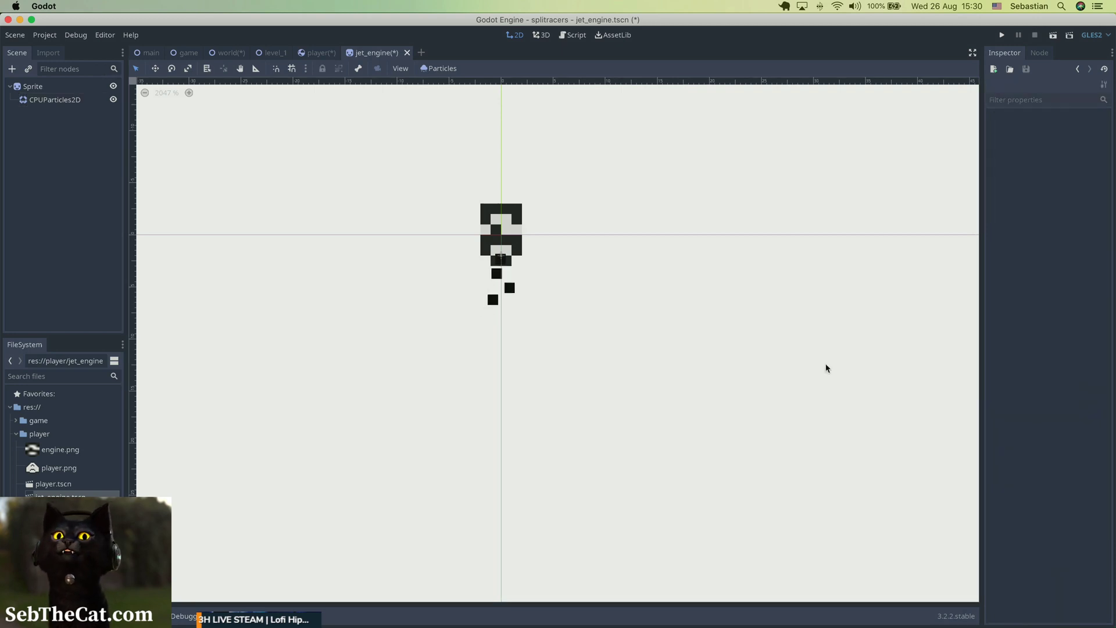
Rename the jet_engine scene's root Sprite node as JetEngine.
click(498, 230)
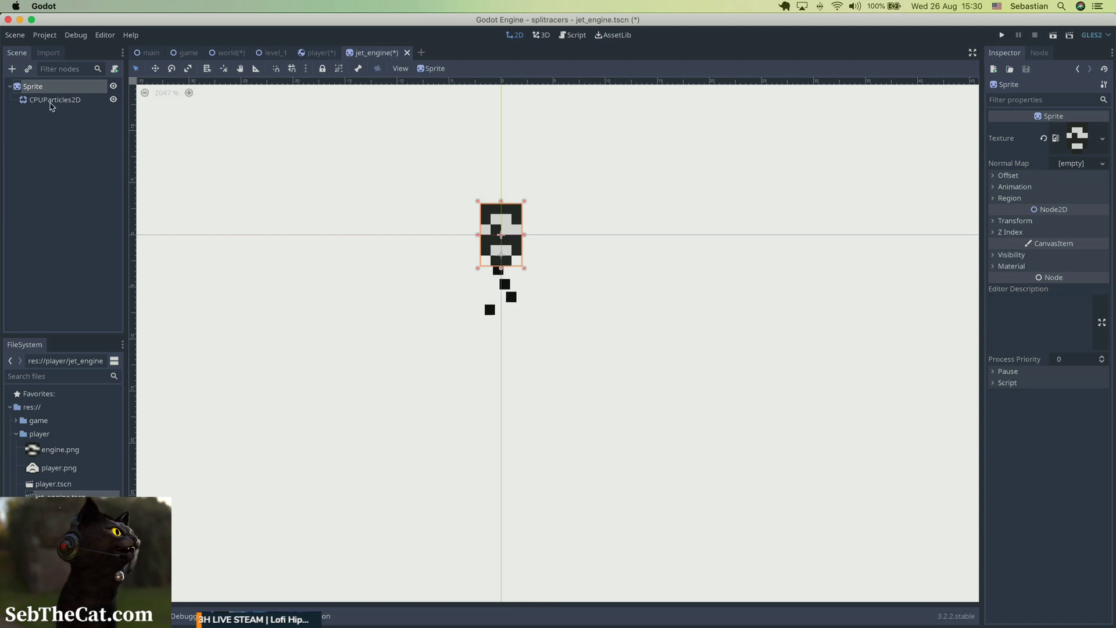
click(49, 100)
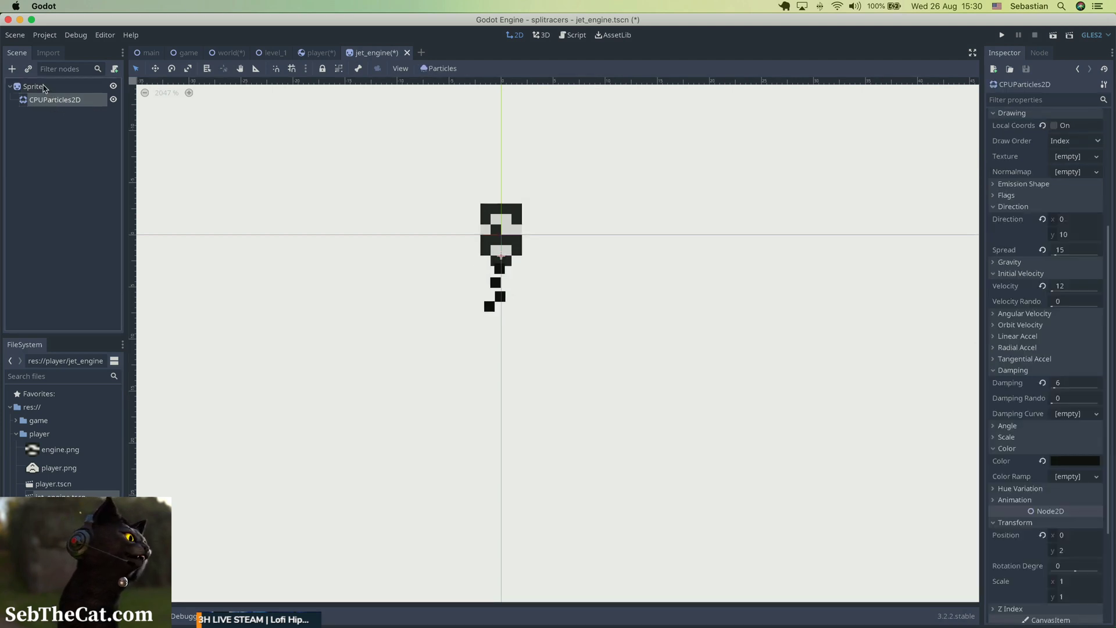
double_click(44, 87)
text(jet)
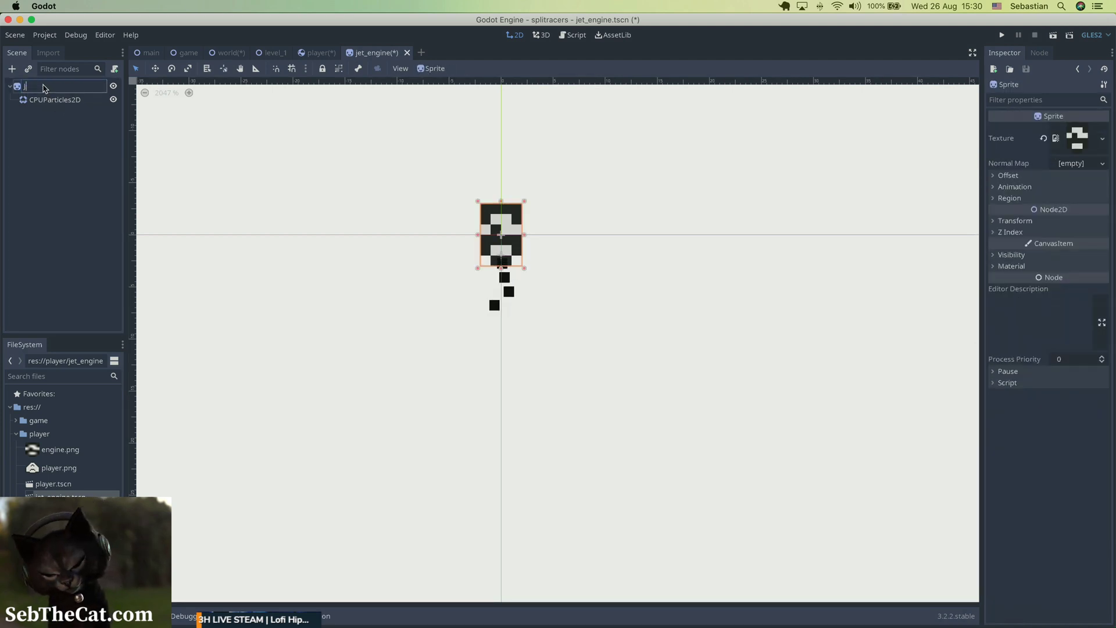
text(Engine)
key(Return)
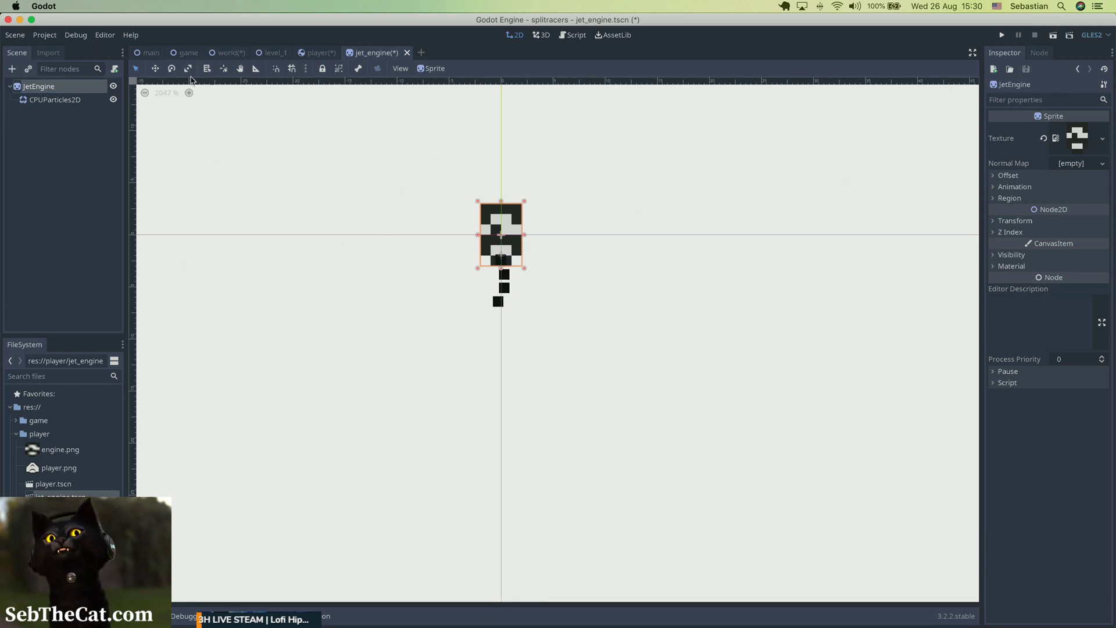
Set the linear acceleration of the CPUParticles2D exhaust to -10.
click(64, 101)
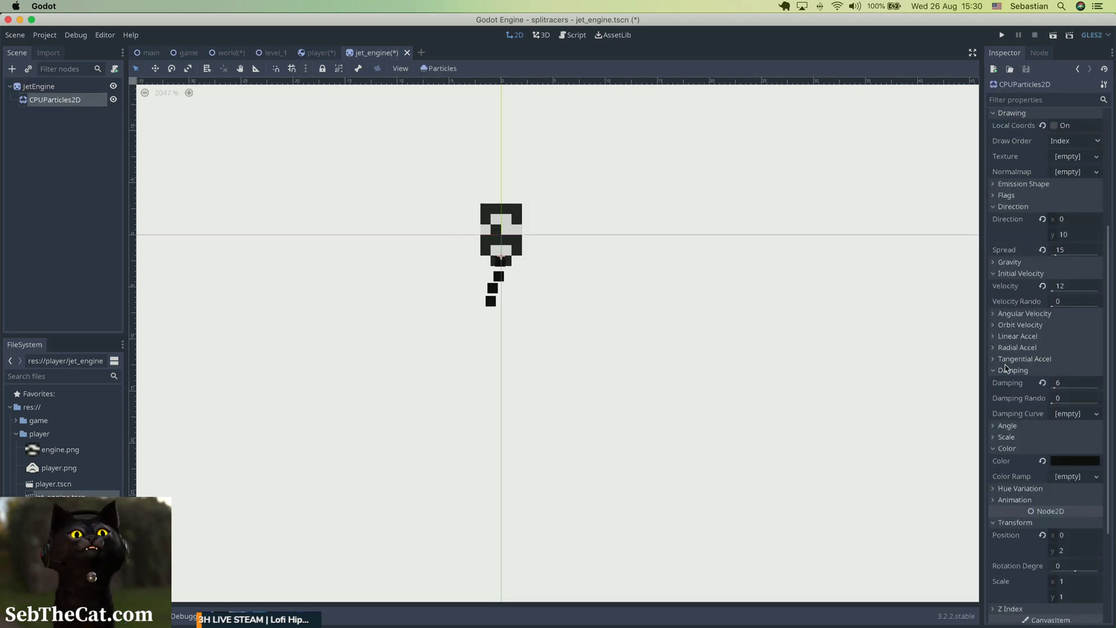
click(1011, 337)
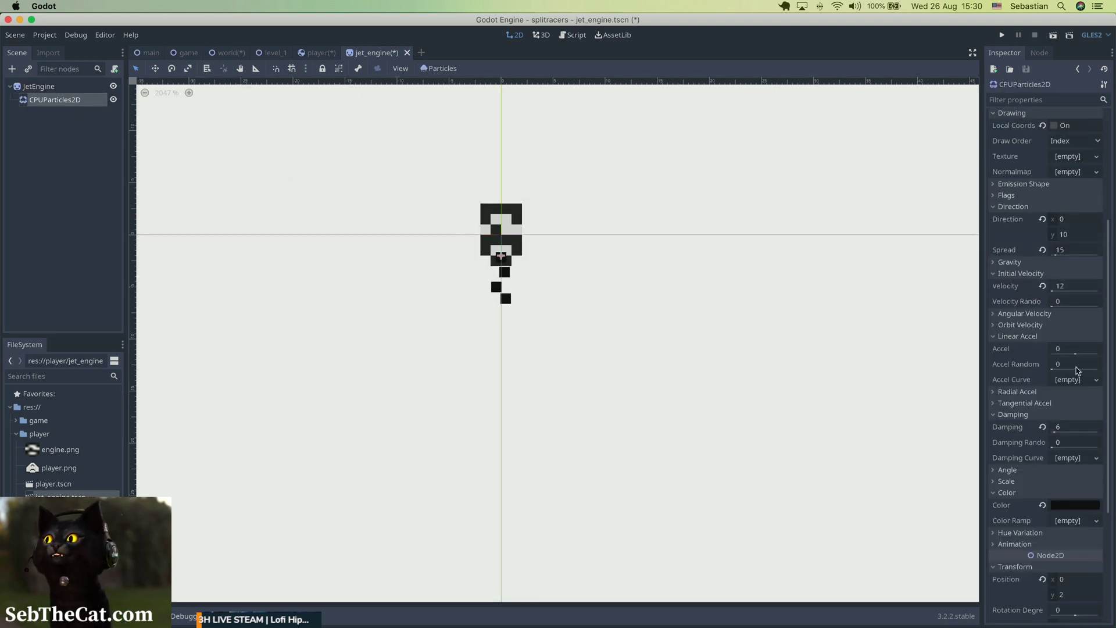
click(1071, 348)
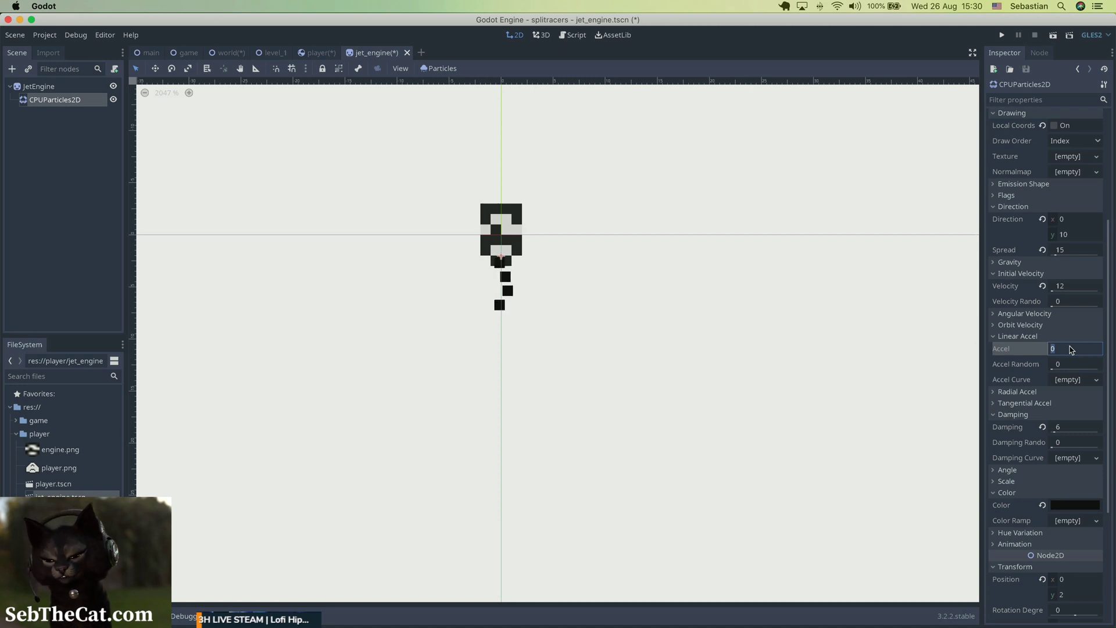
text(-1)
key(Return)
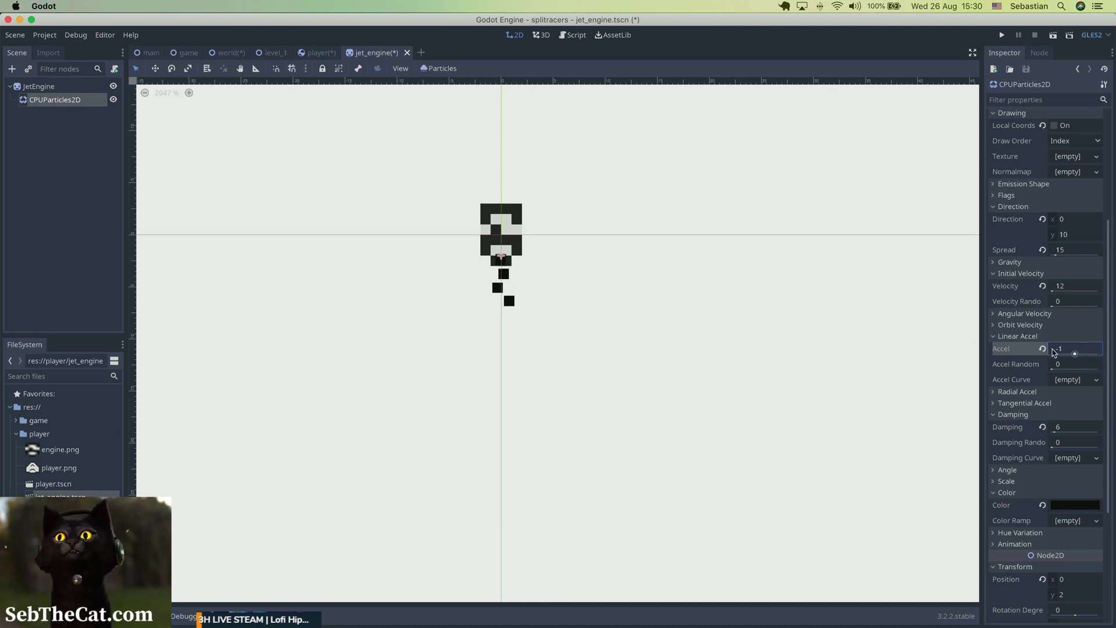
text(0)
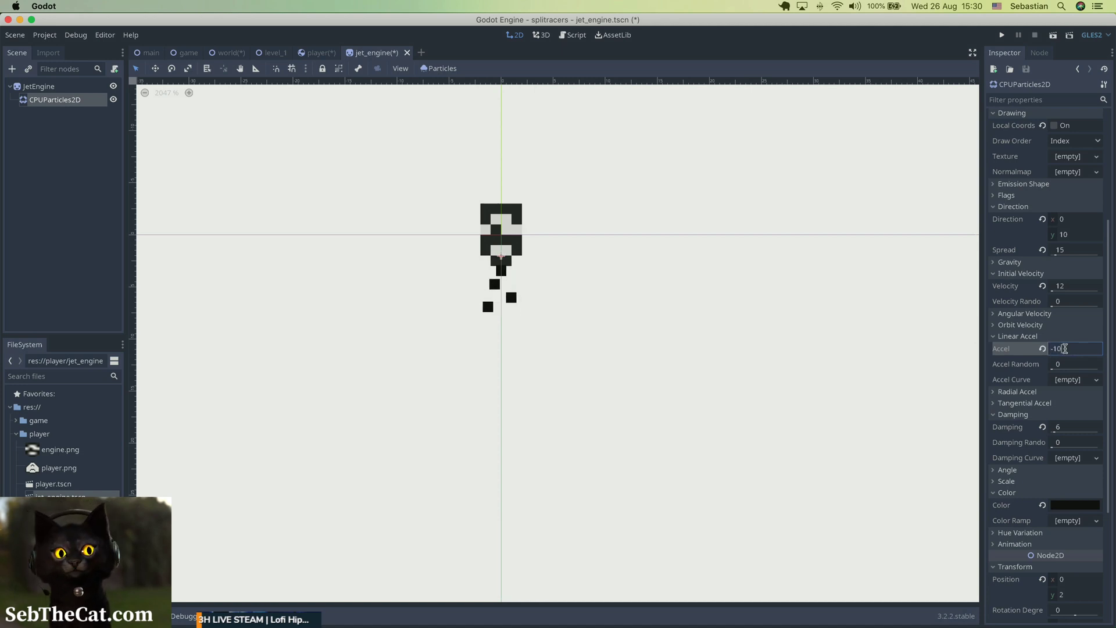
key(Return)
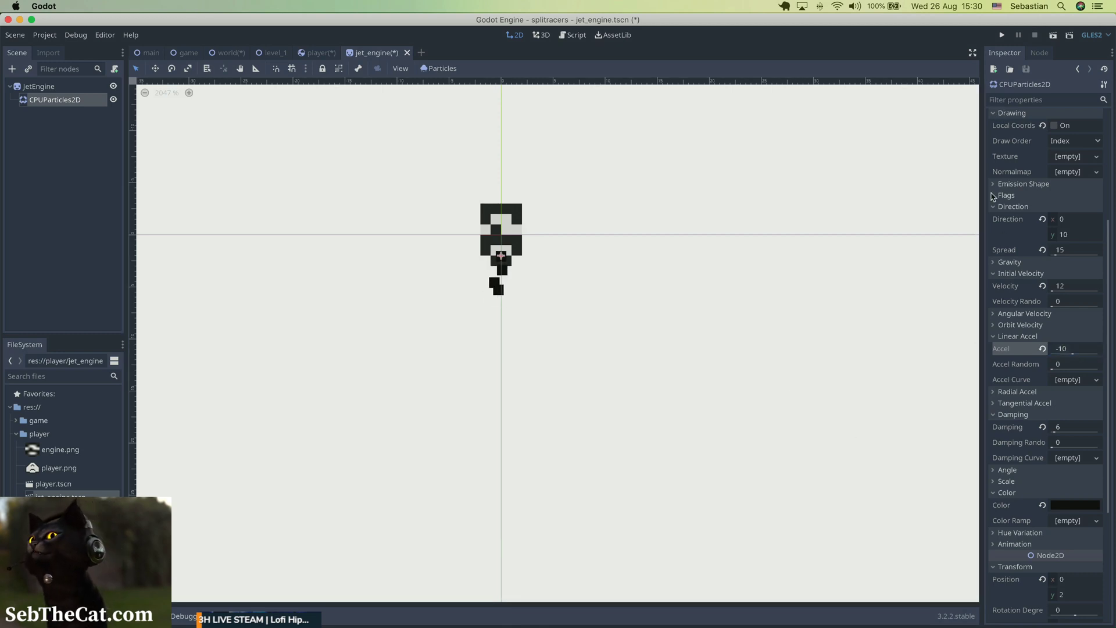
Reduce the CPUParticles2D particle amount to 2 and save the jet_engine scene.
scroll(1004, 161, up, 5)
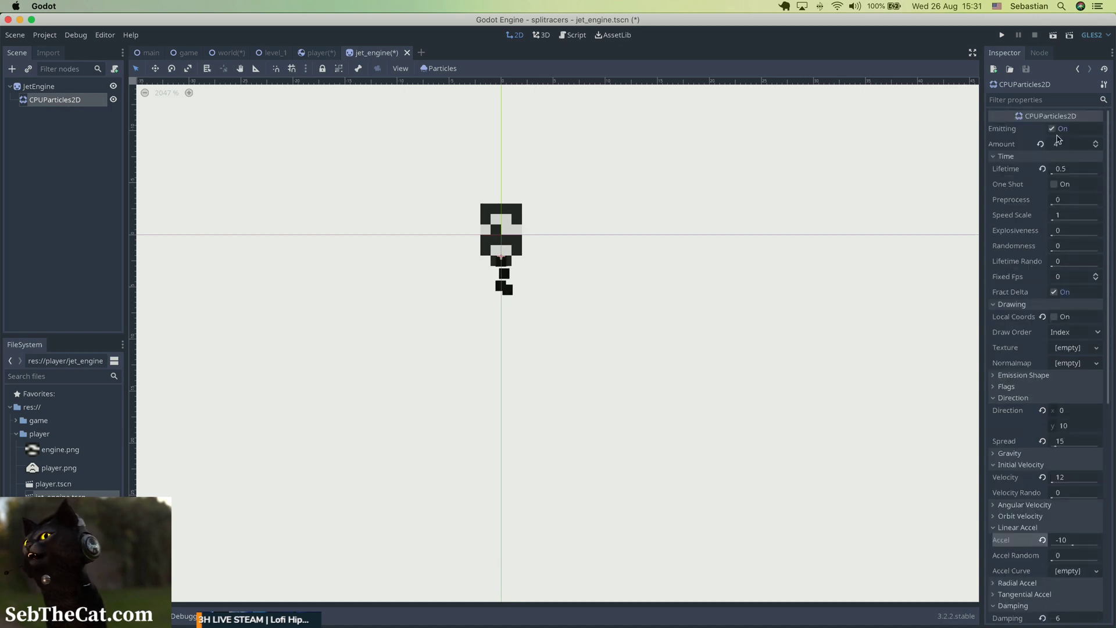
click(1095, 148)
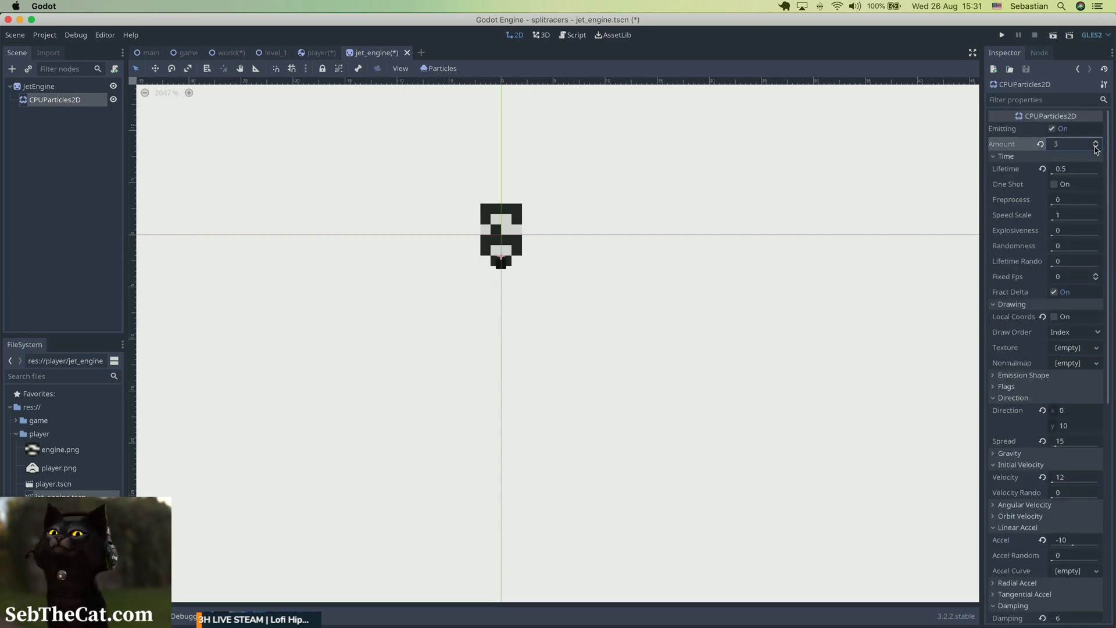
click(1096, 148)
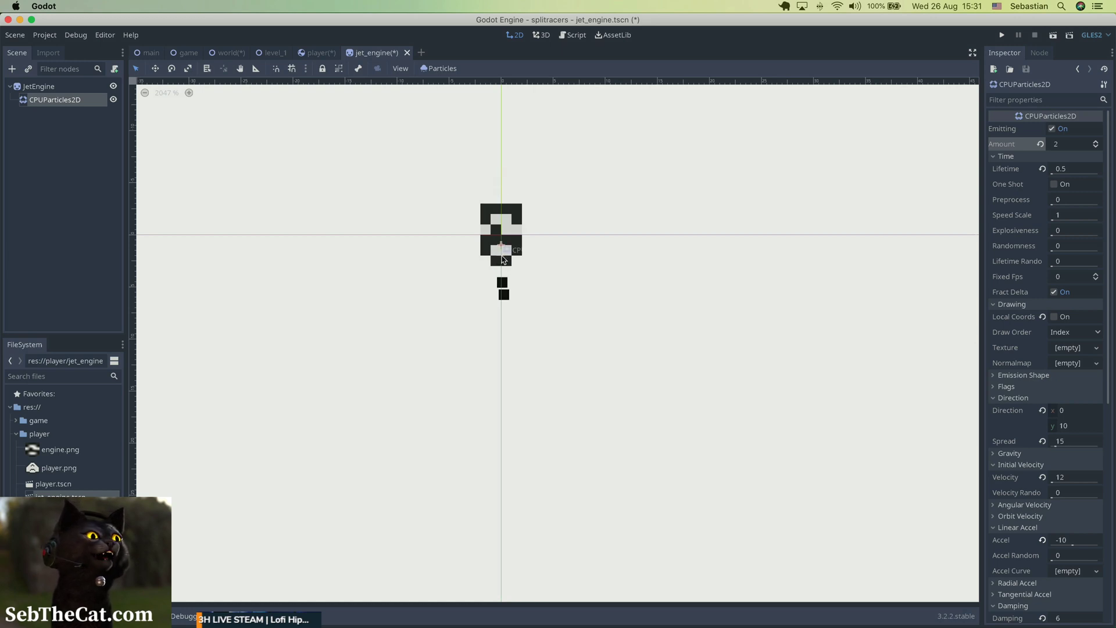
click(433, 314)
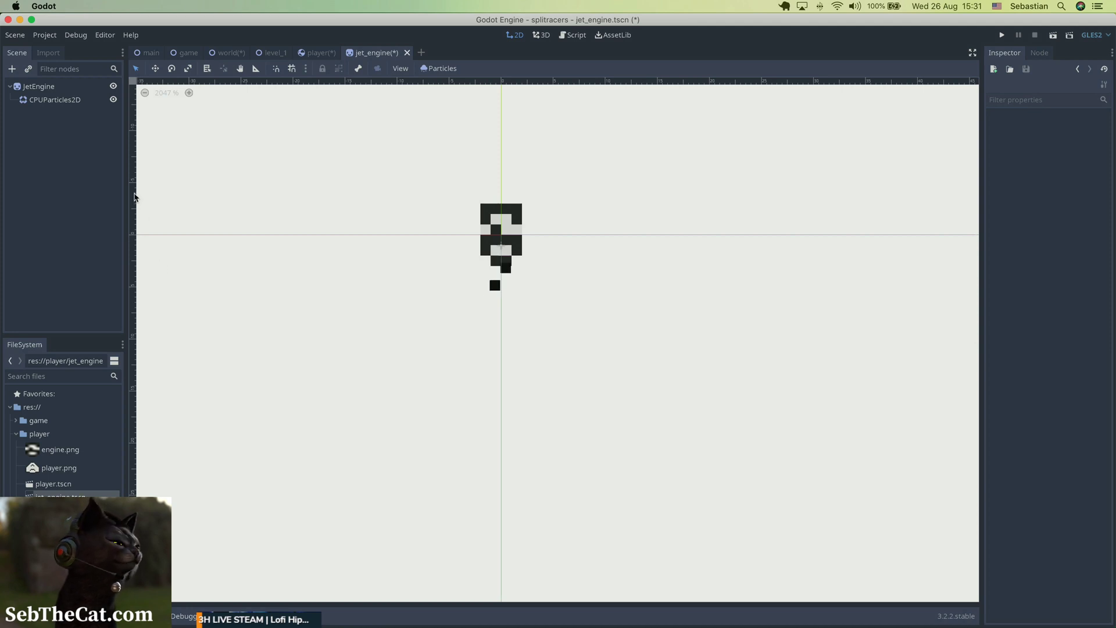
key(super+s)
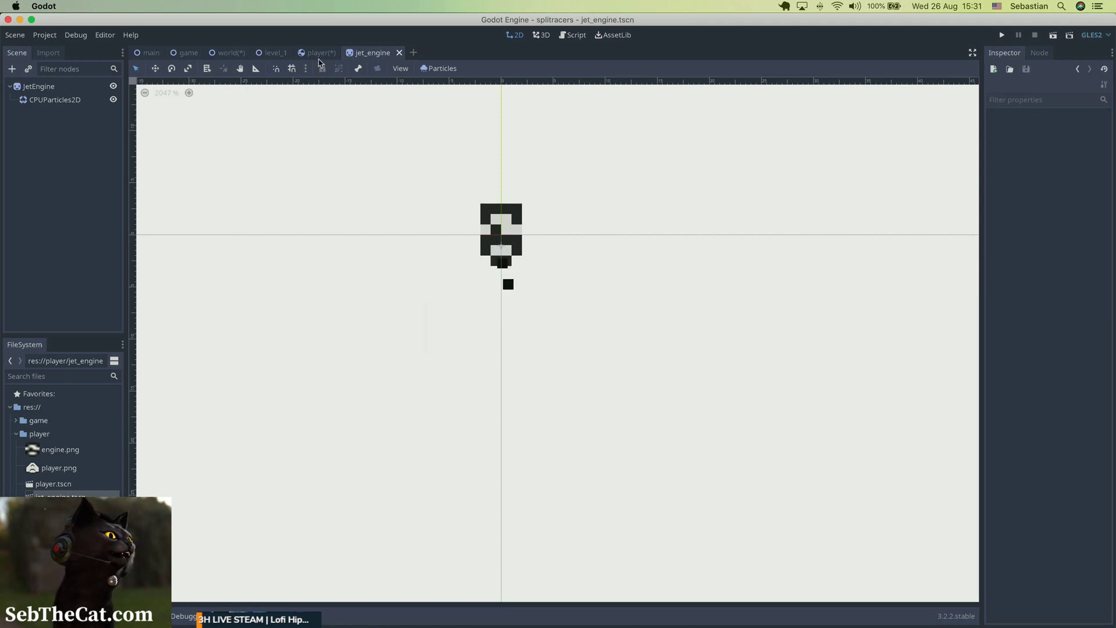
Turn off Emitting for the jet engine's CPUParticles2D, save the scene and return to the player scene.
click(319, 53)
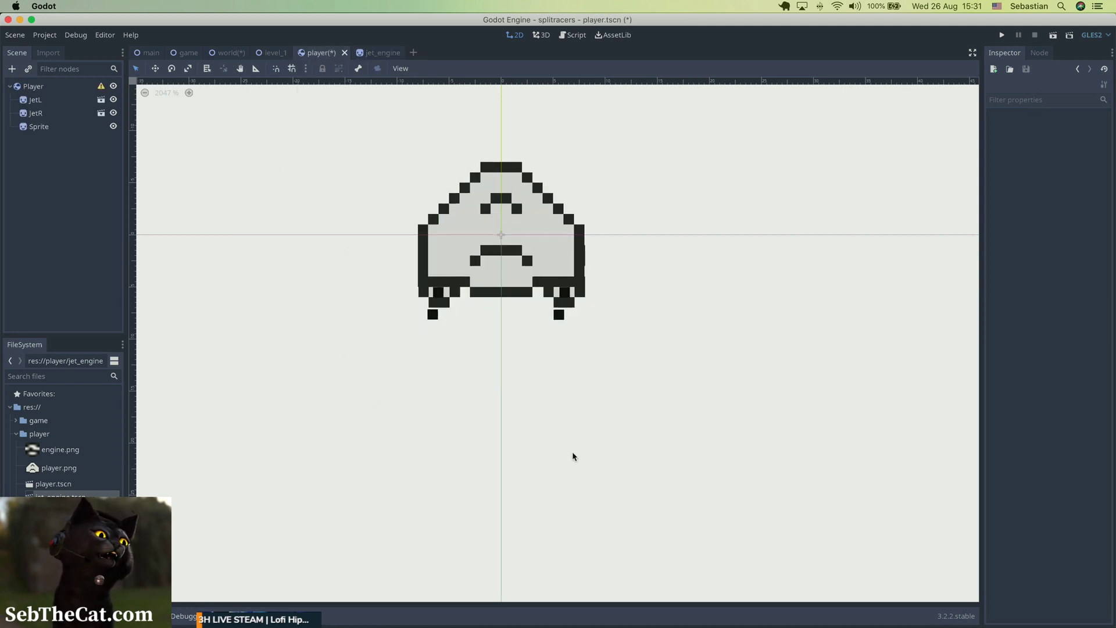
click(381, 53)
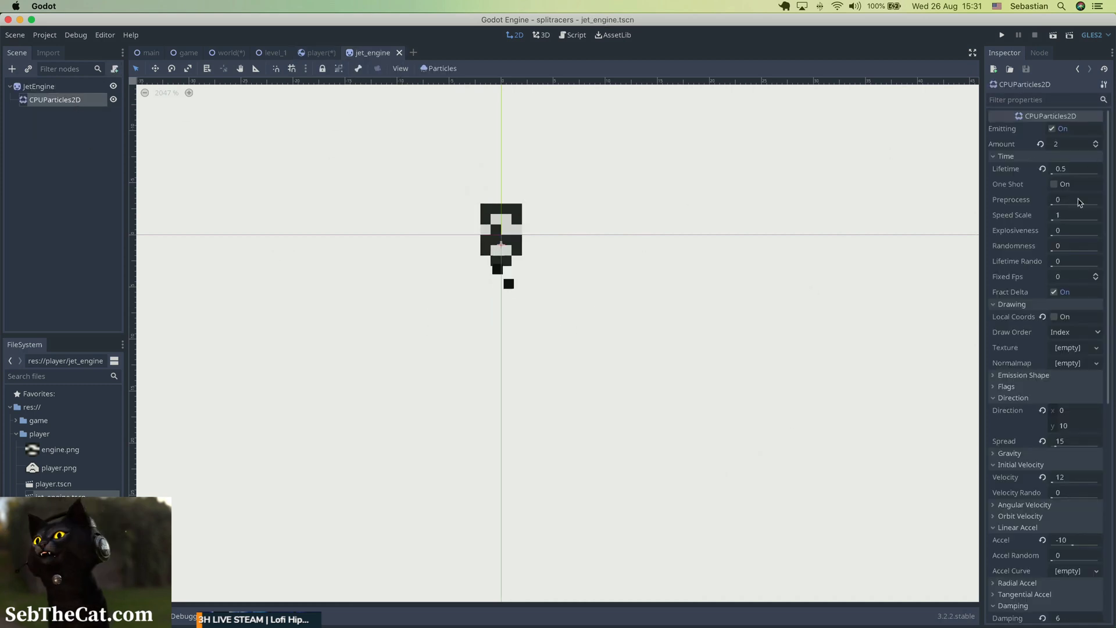
click(1055, 130)
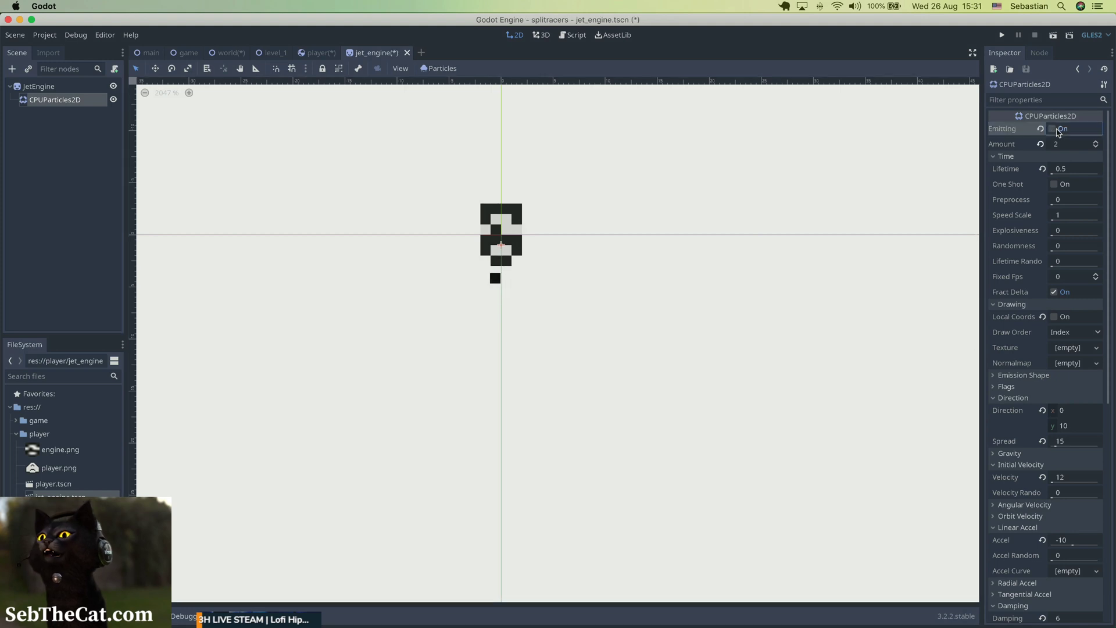
key(super+s)
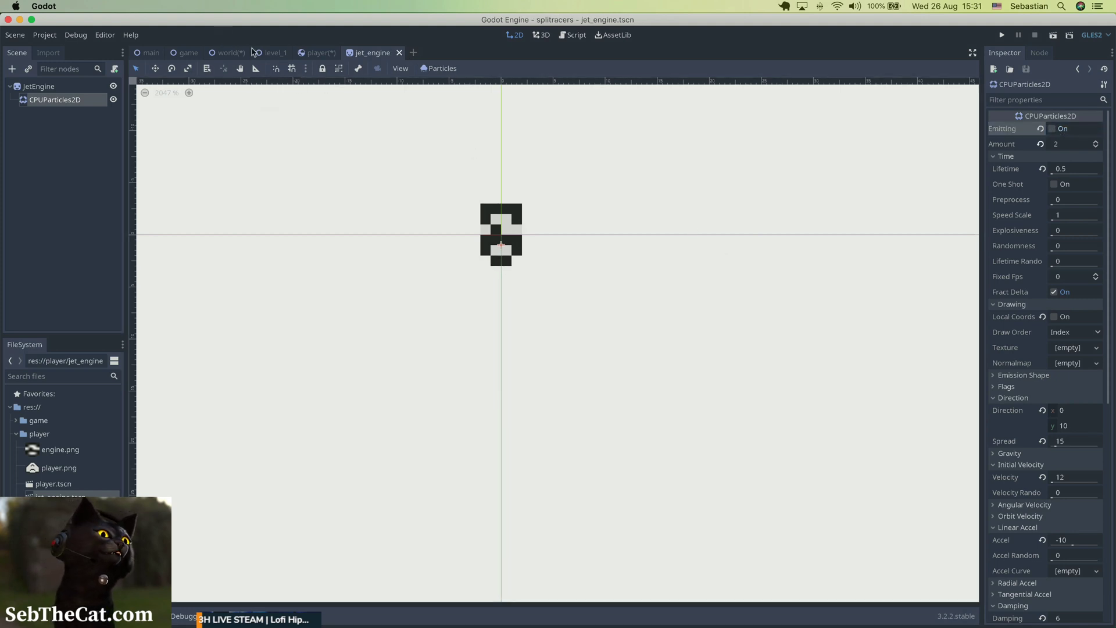
click(317, 53)
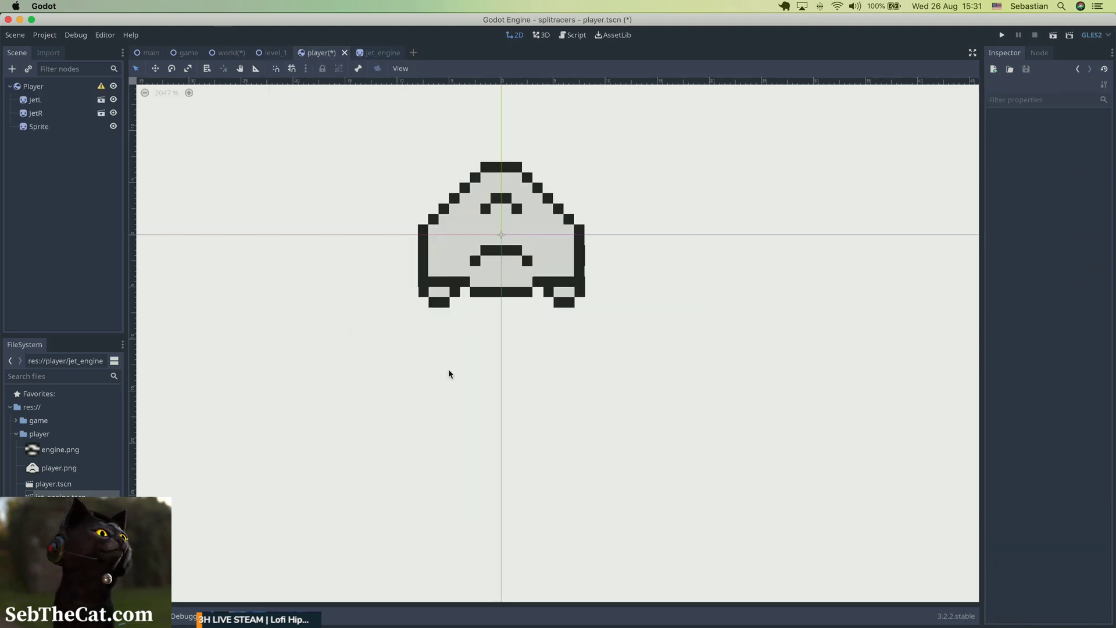
Save the player scene.
key(super+s)
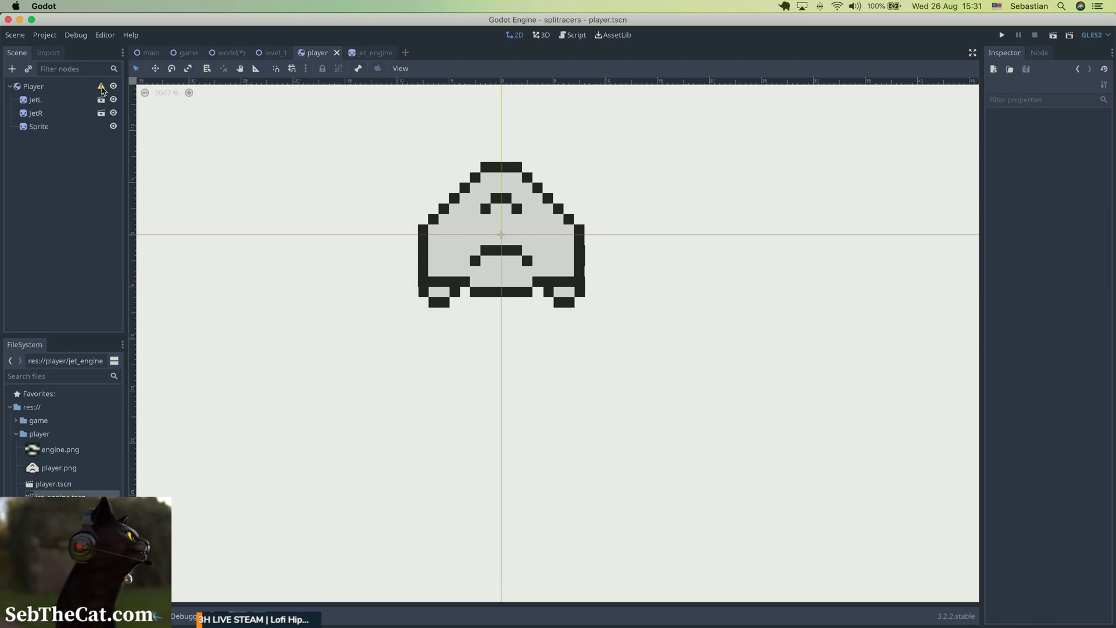
click(61, 88)
right_click(62, 90)
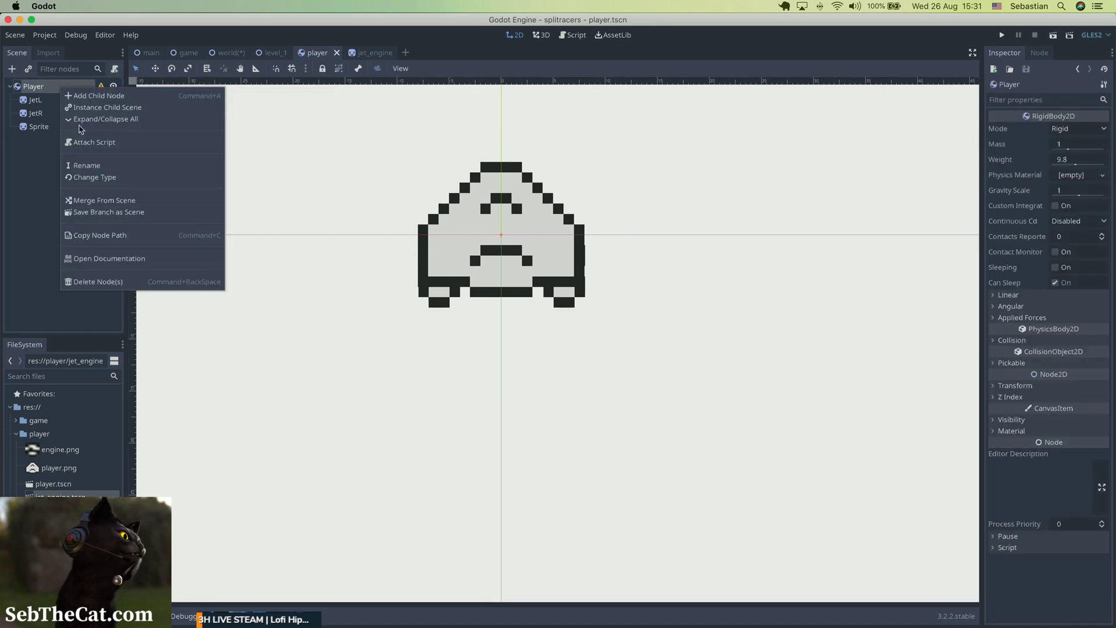
click(87, 101)
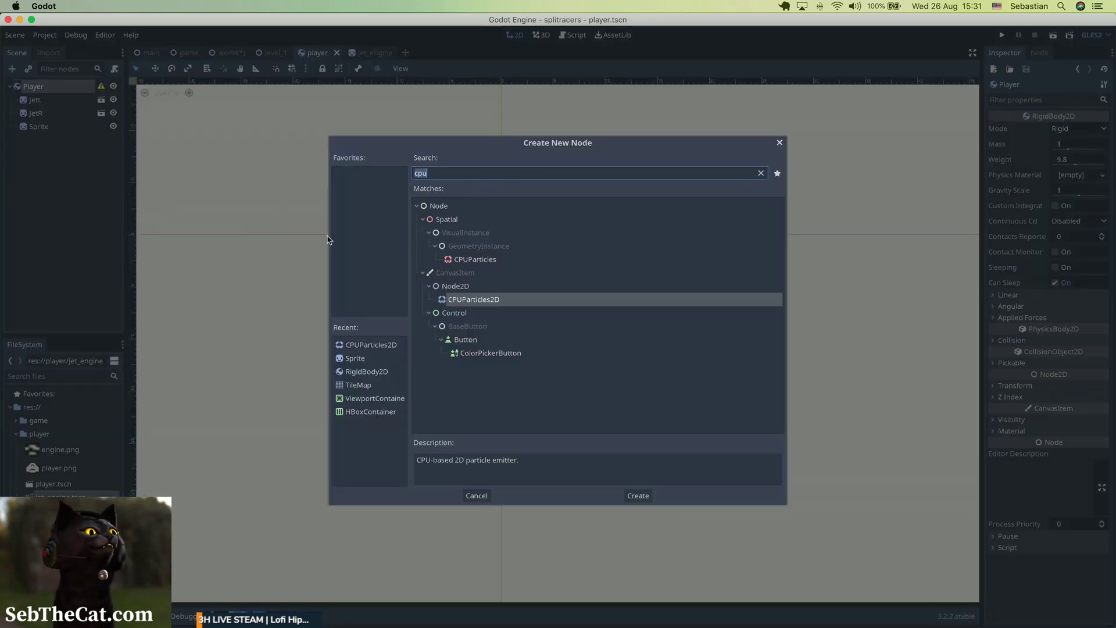
text(colli)
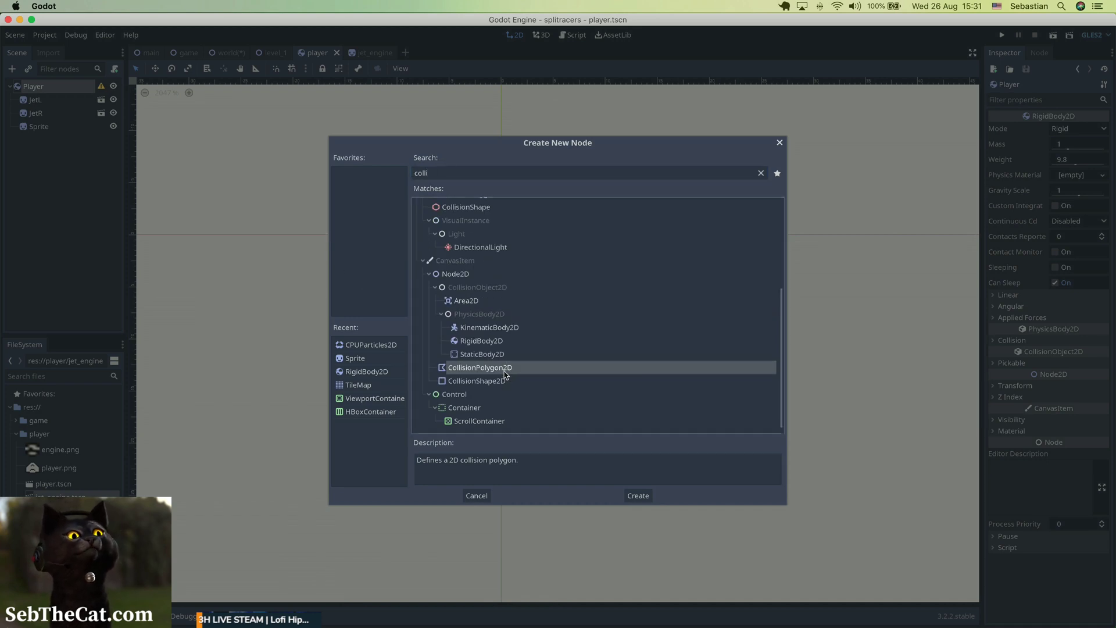
double_click(471, 367)
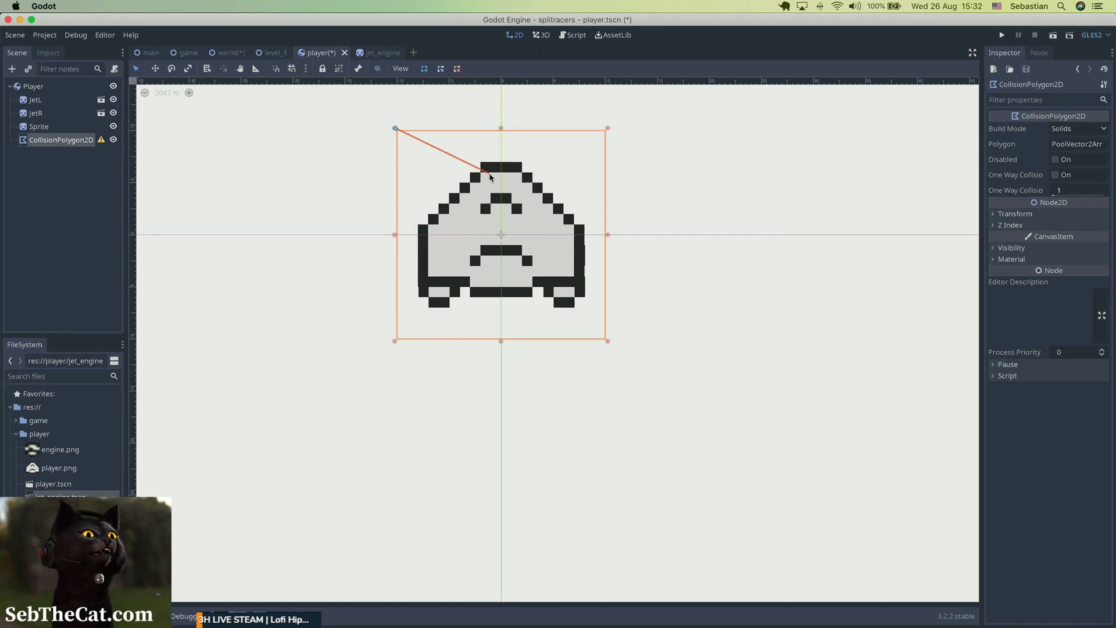
key(super+z)
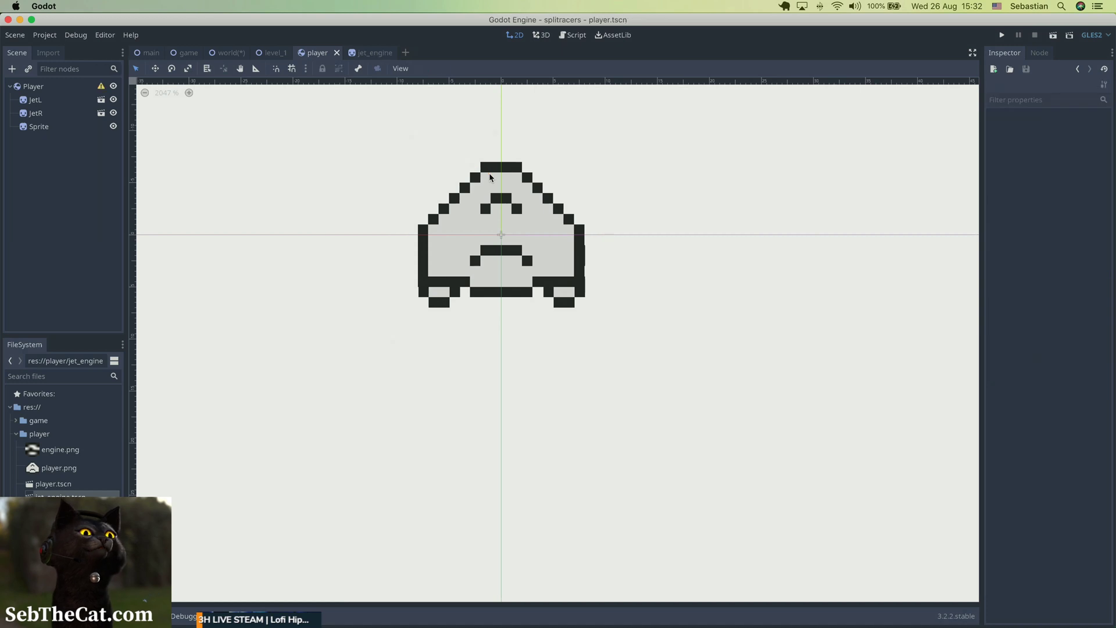
Add a CollisionPolygon2D child node to the Player root node.
click(37, 89)
right_click(40, 90)
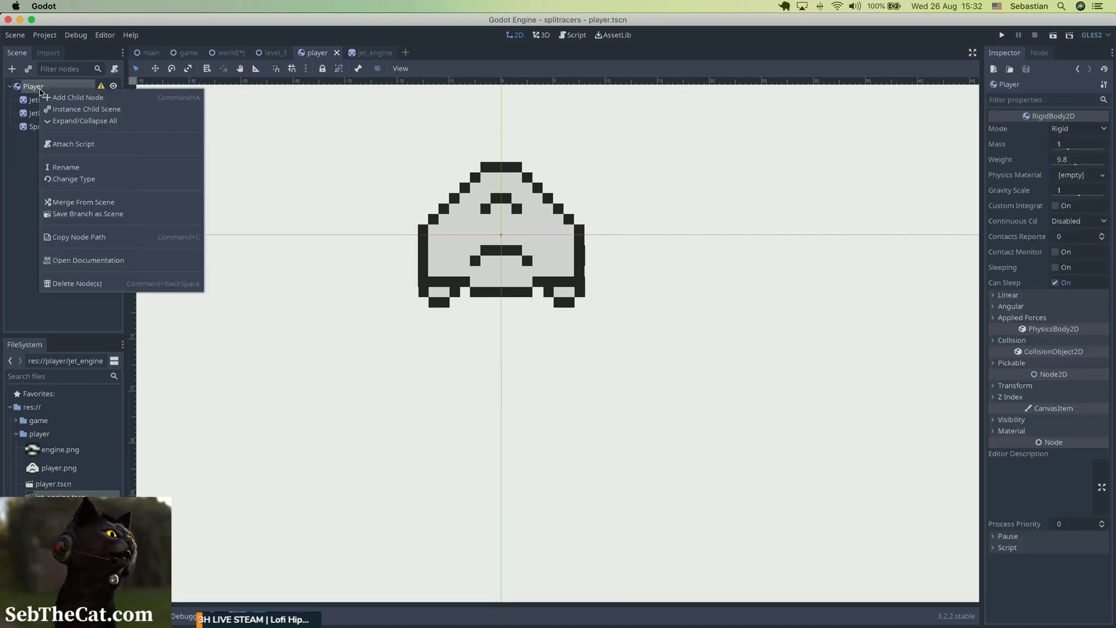
click(53, 98)
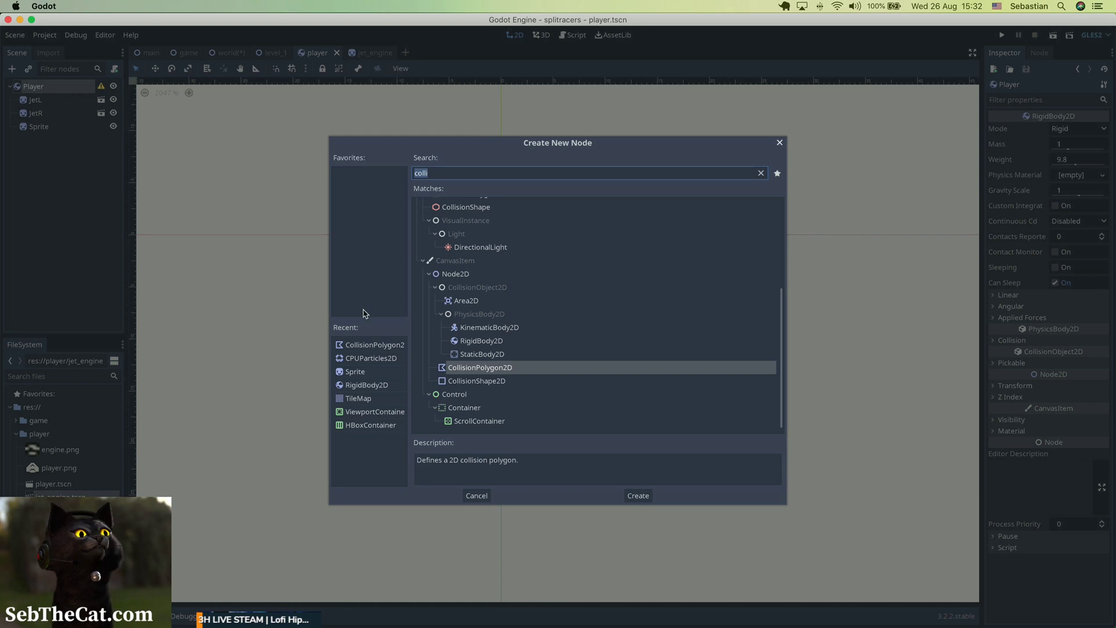
double_click(505, 371)
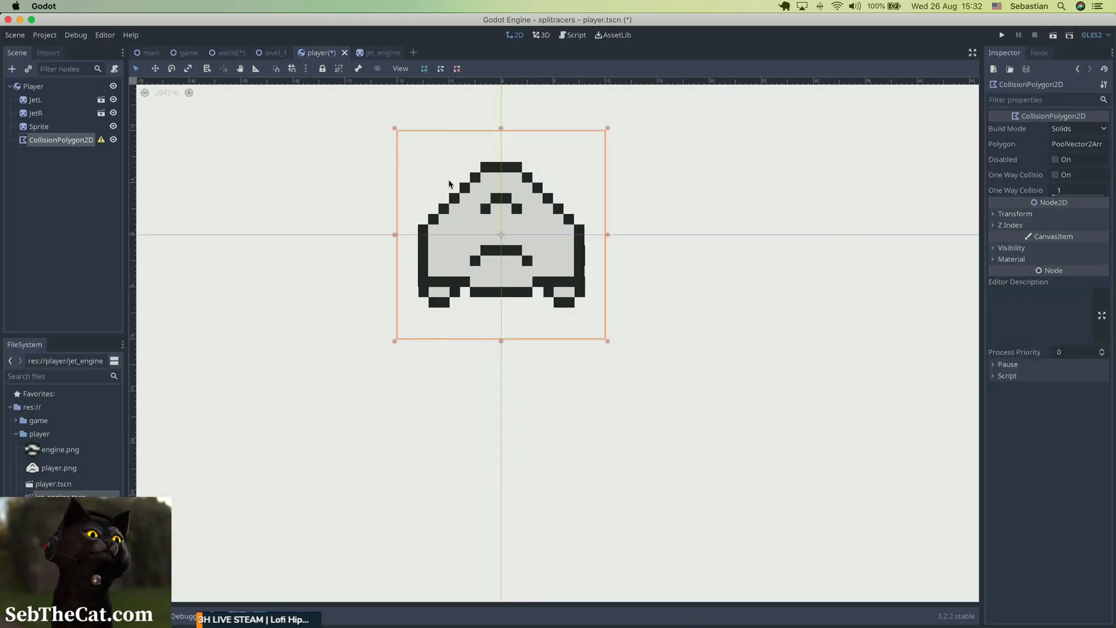
Trace a closed six-point collision polygon around the ship's hull, leaving the jet tips outside, and save the player scene.
click(481, 164)
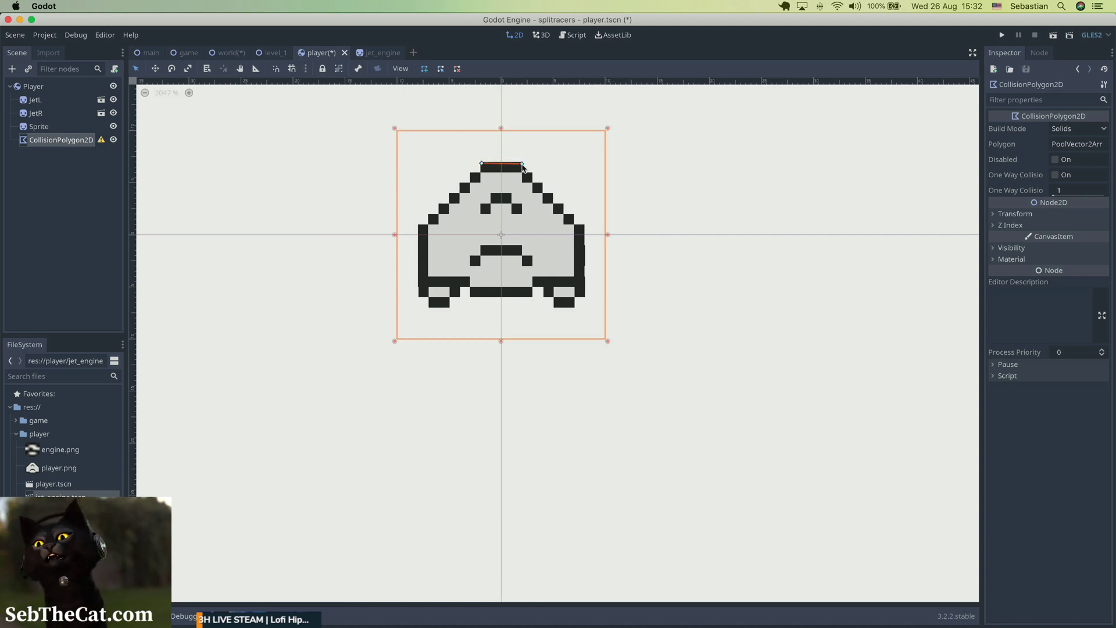
click(522, 164)
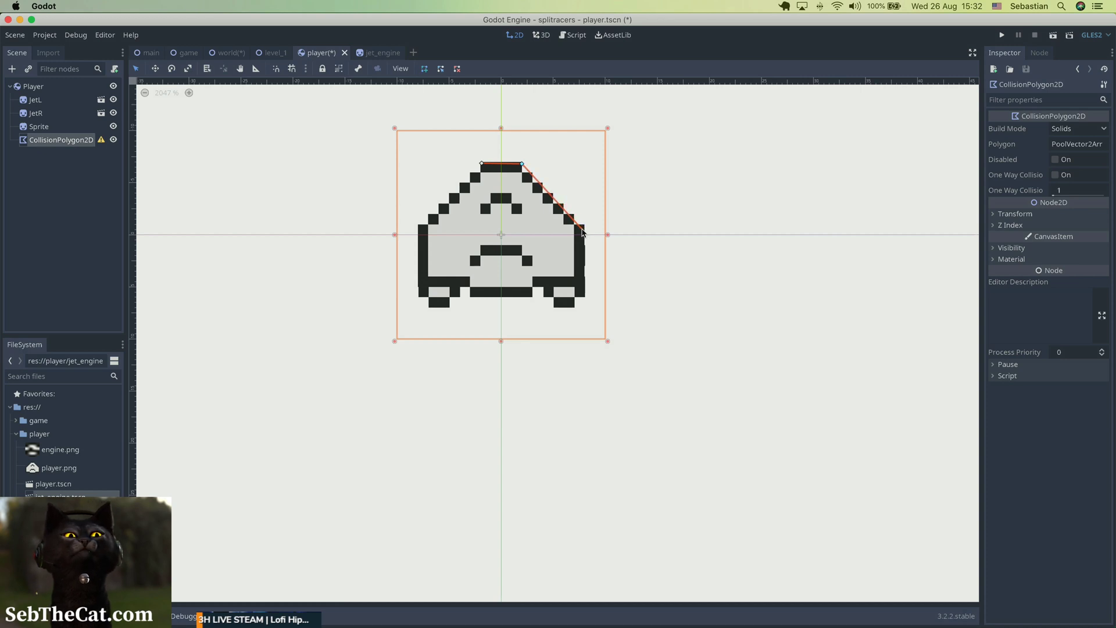
click(582, 230)
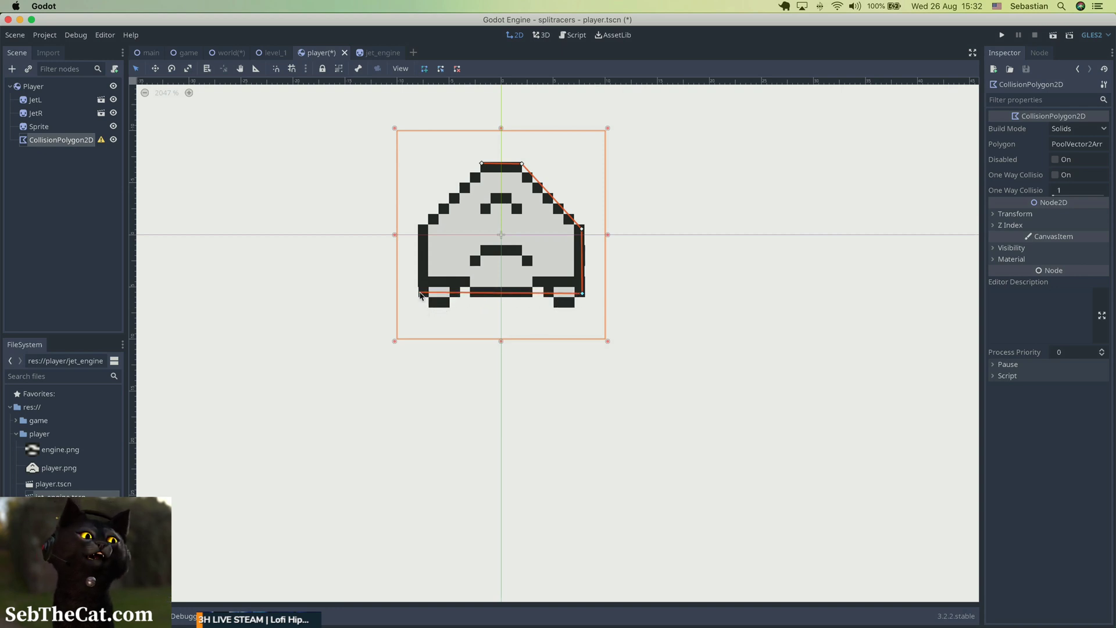
click(419, 293)
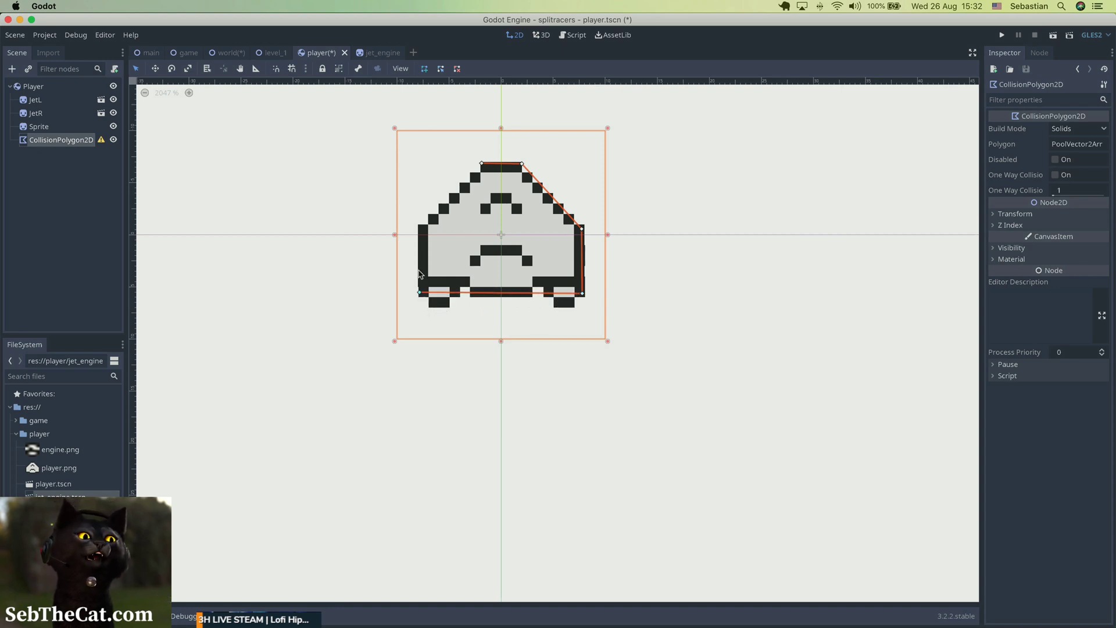
click(419, 227)
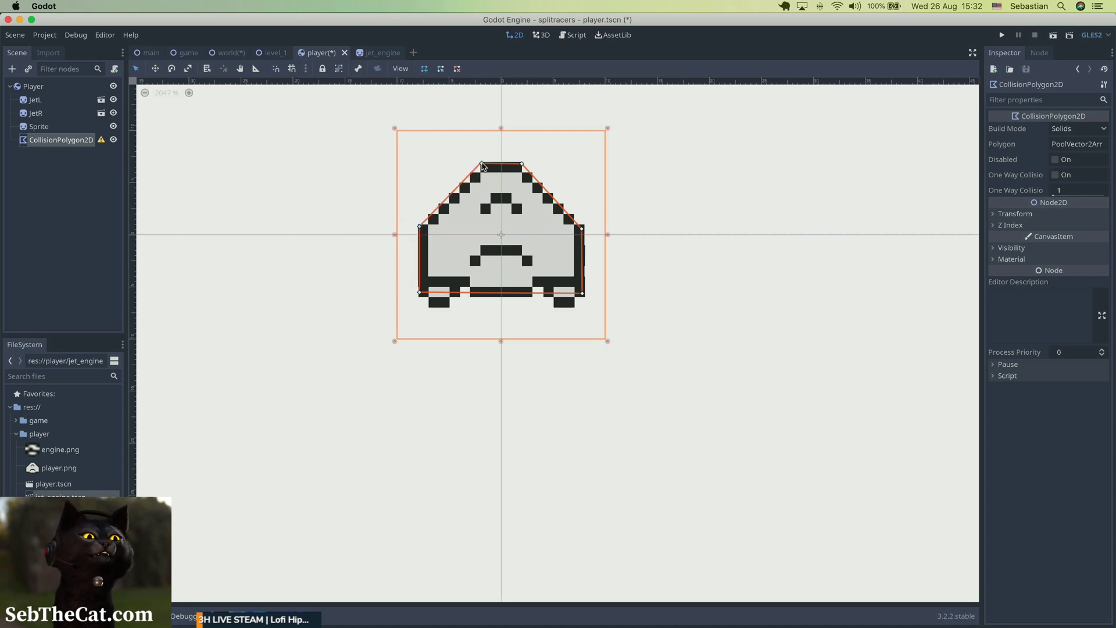
click(481, 164)
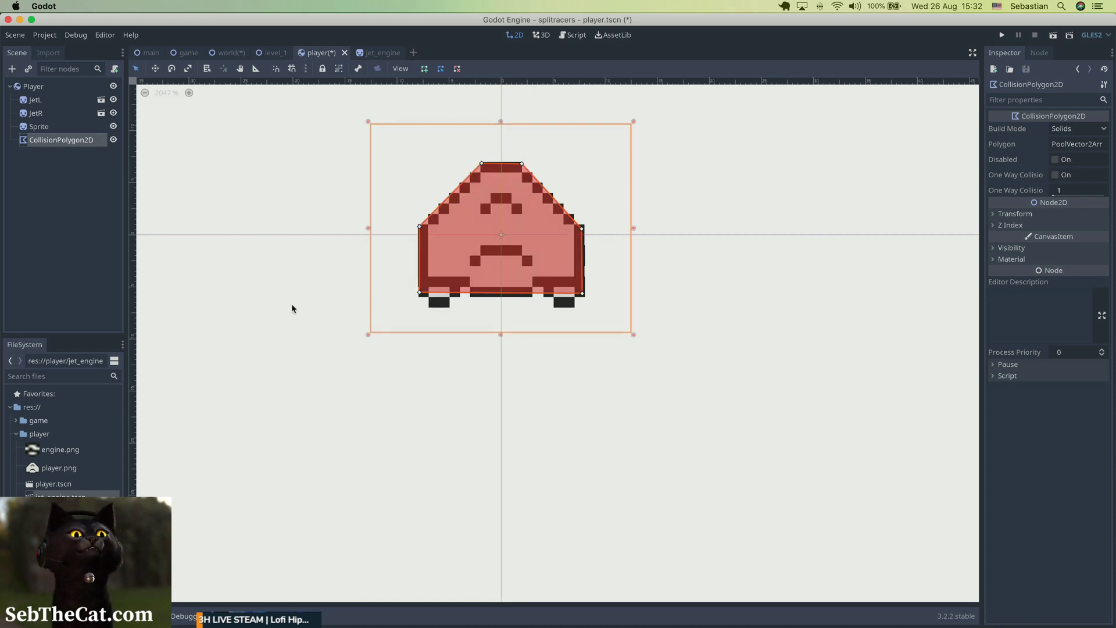
key(super+s)
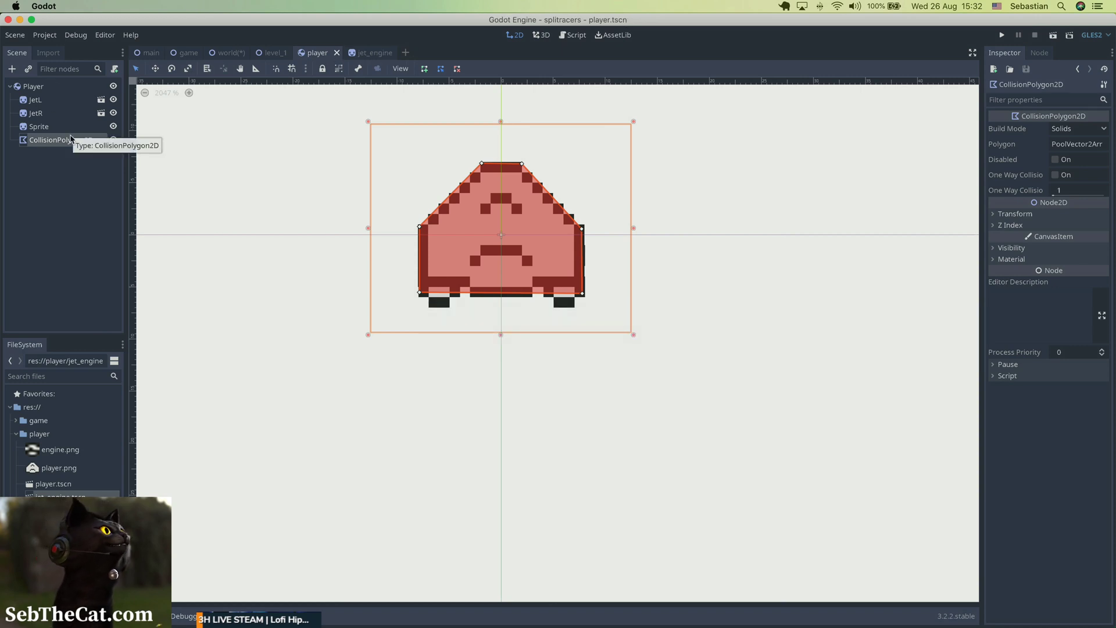
Adjust the collision polygon's lower-right vertex to level the bottom edge and save the player scene.
click(288, 207)
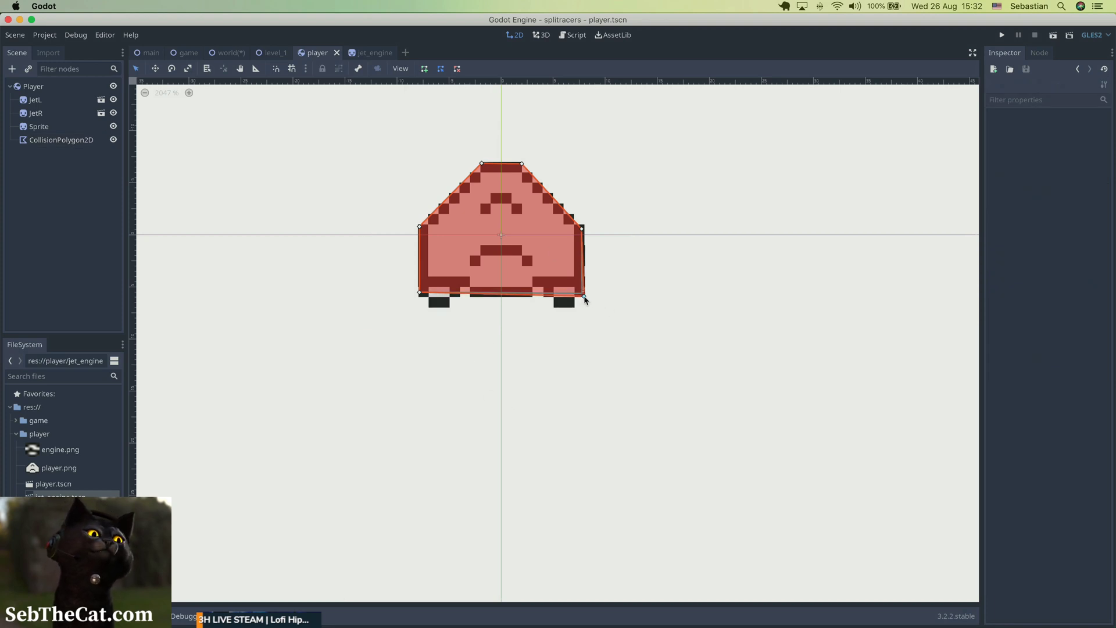
drag(584, 296, 584, 293)
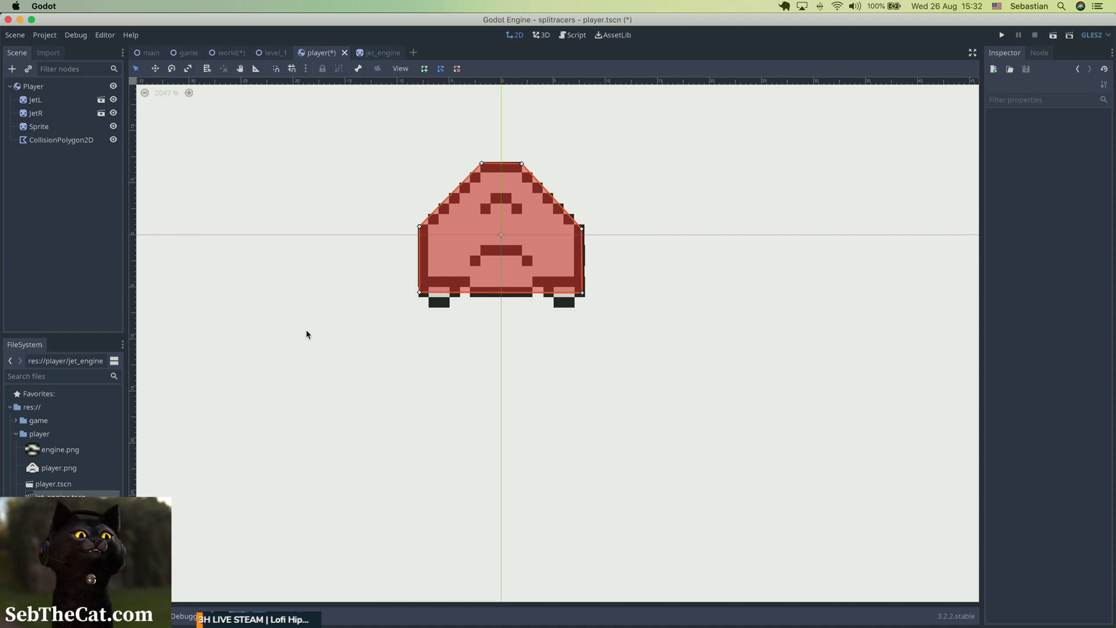
key(super+s)
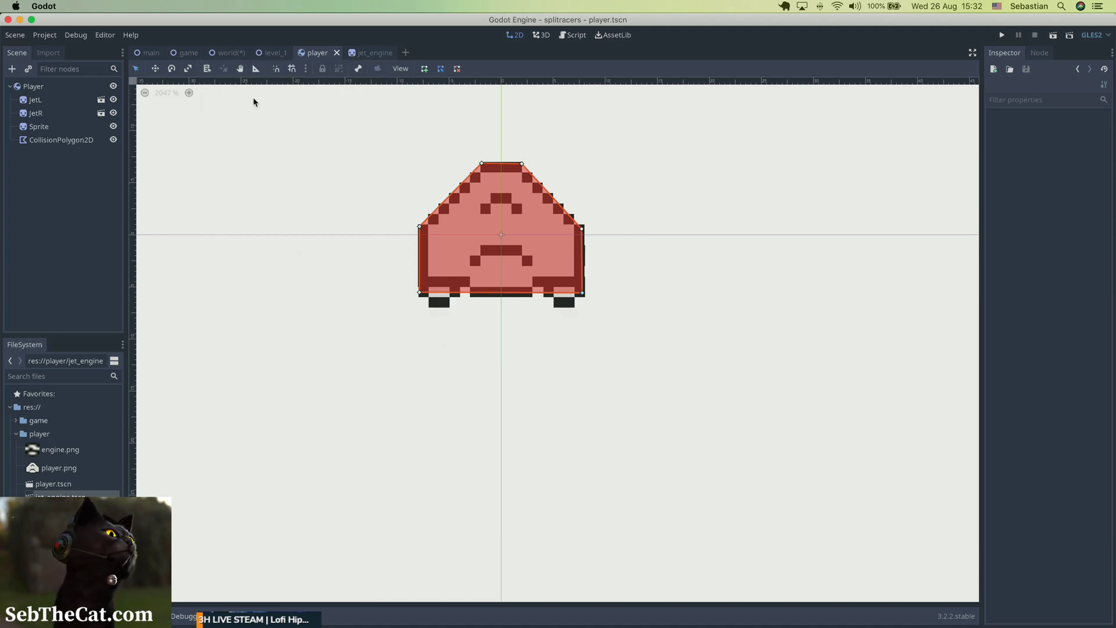
Switch to Visual Studio Code and add the game-splitracers folder from Development to the cy-platform workspace.
mouse_move(269, 56)
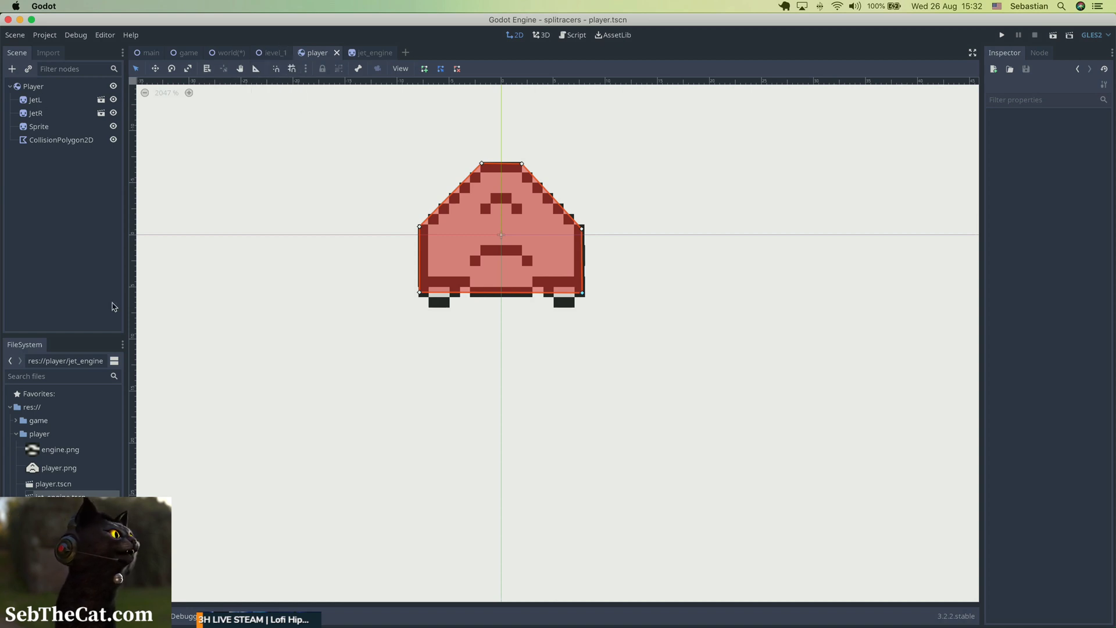
key(super+Tab)
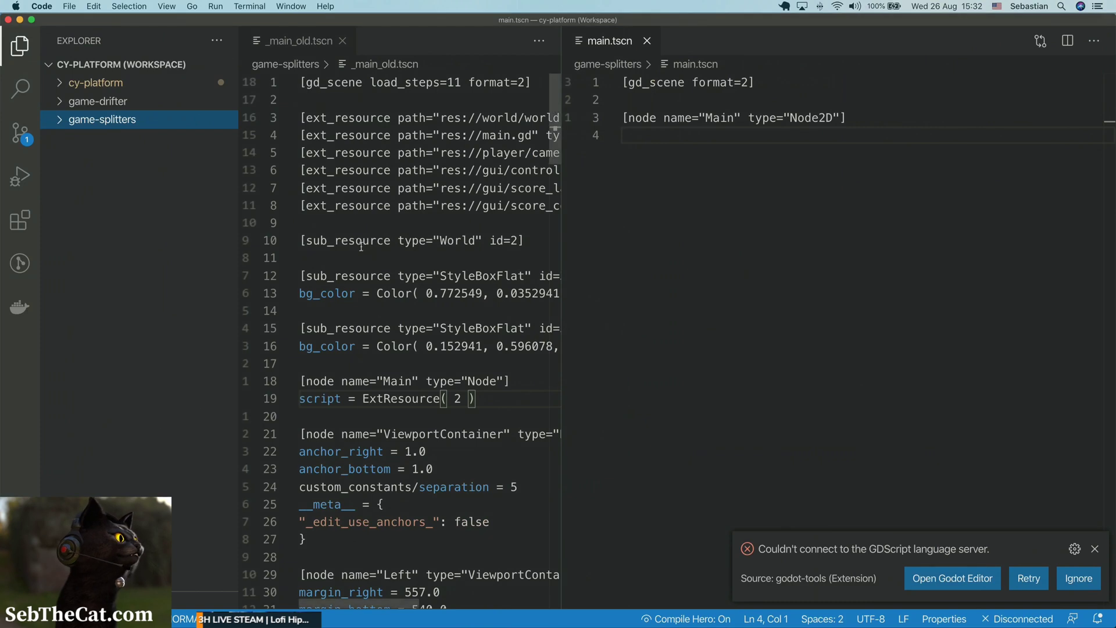
click(105, 105)
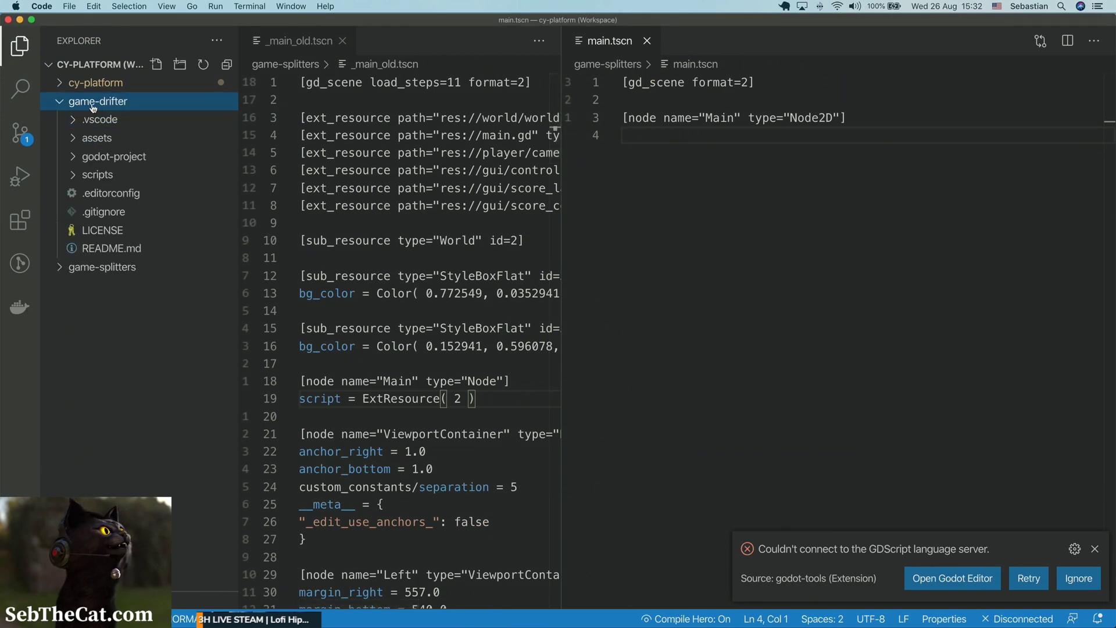
click(93, 103)
click(93, 122)
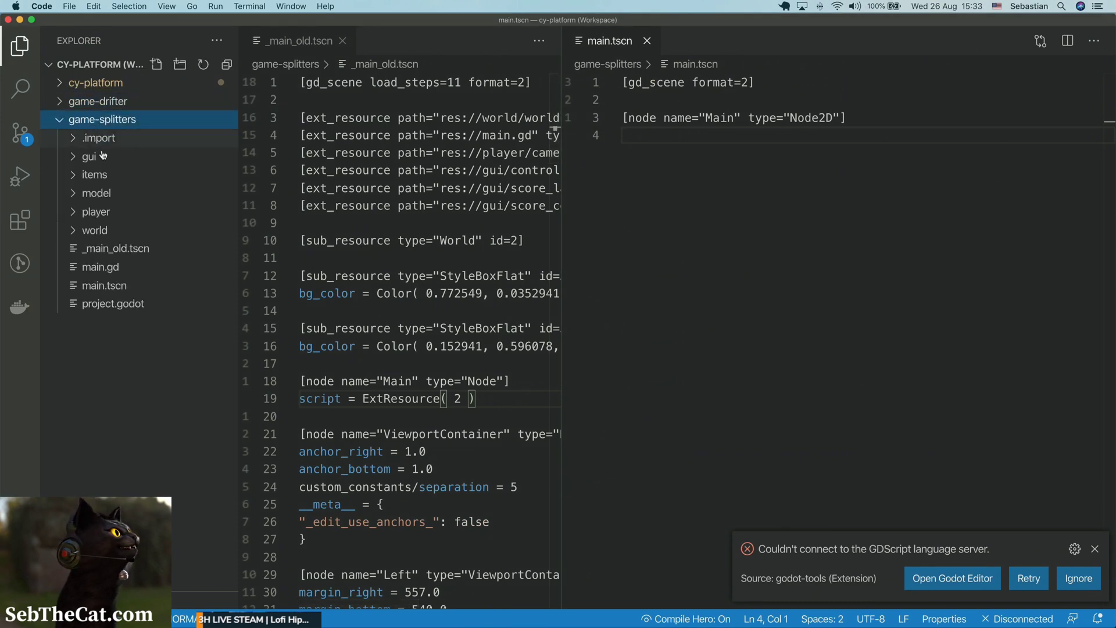
click(89, 120)
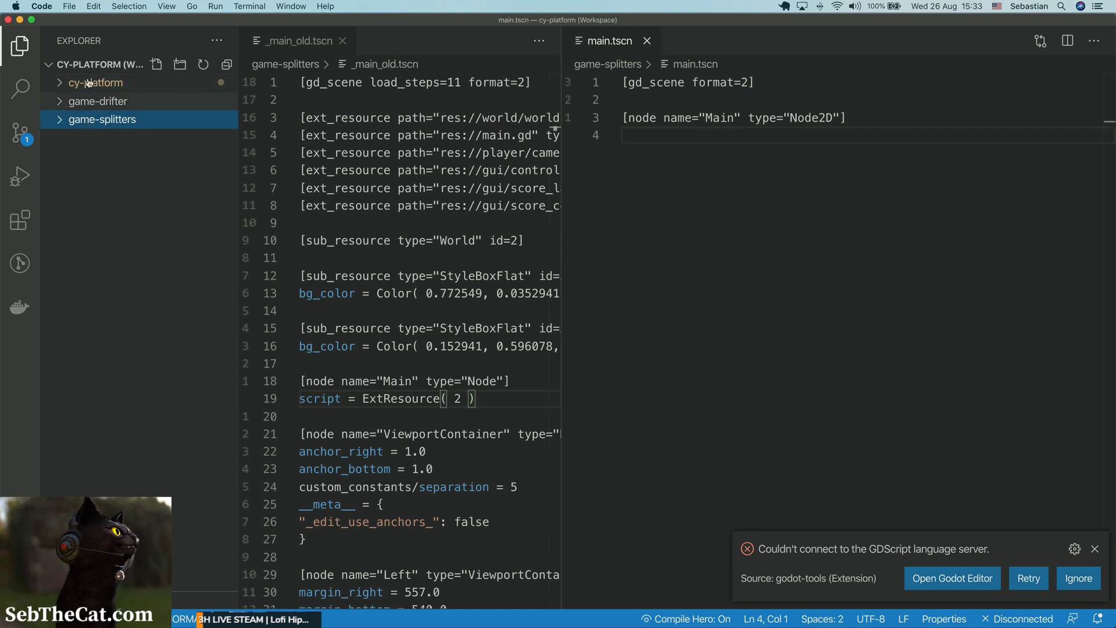
click(68, 7)
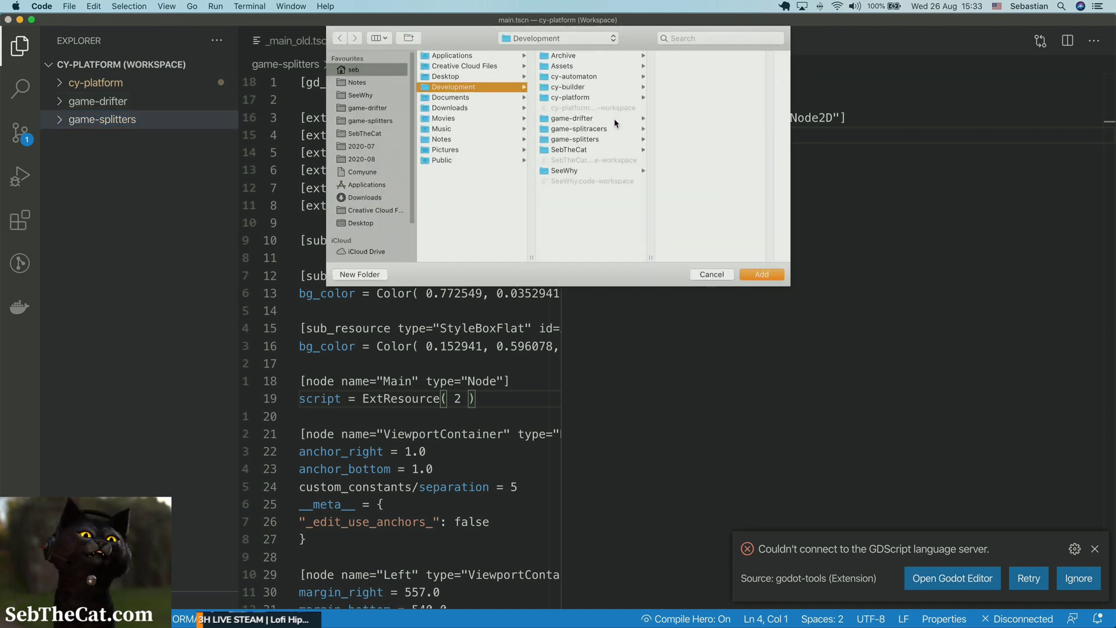
click(603, 129)
key(Return)
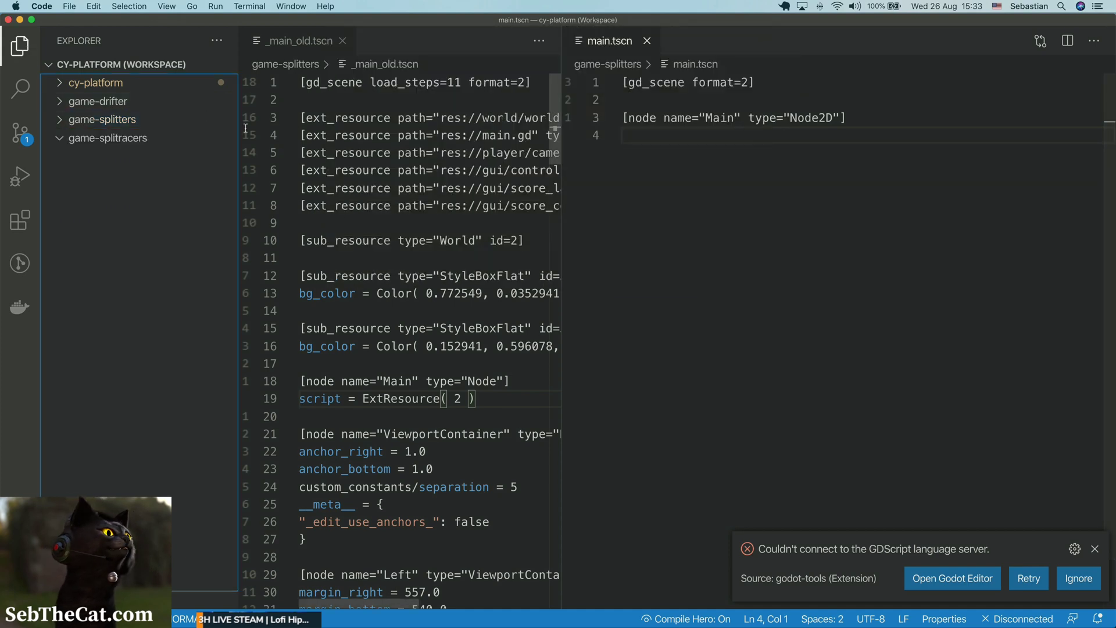
Copy player.gd from the game-splitters player folder into the game-splitracers player folder.
click(97, 120)
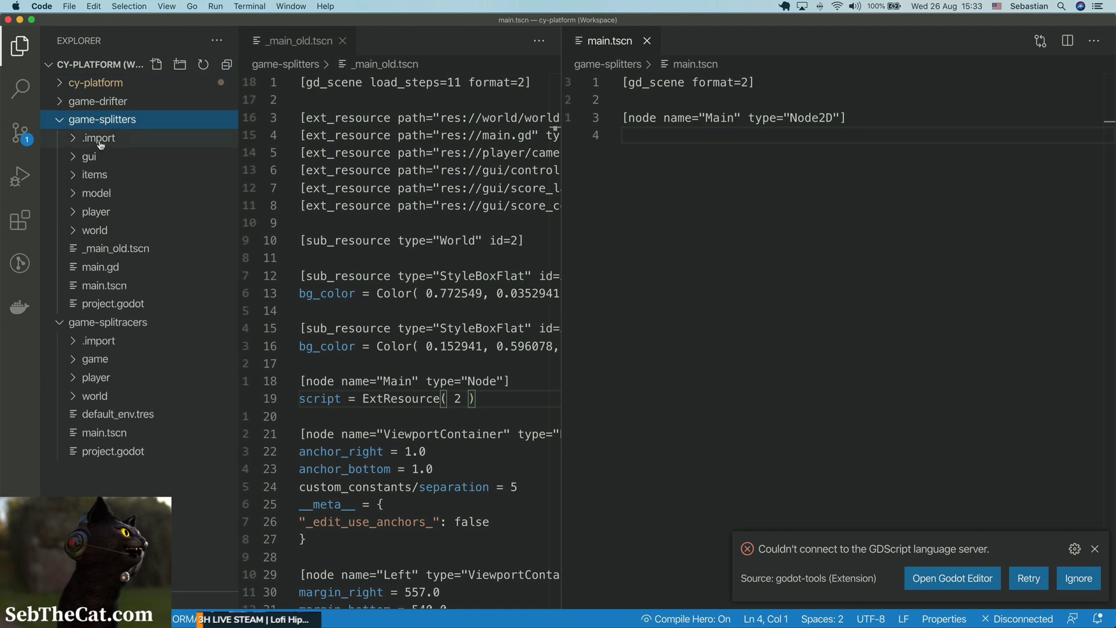
click(105, 213)
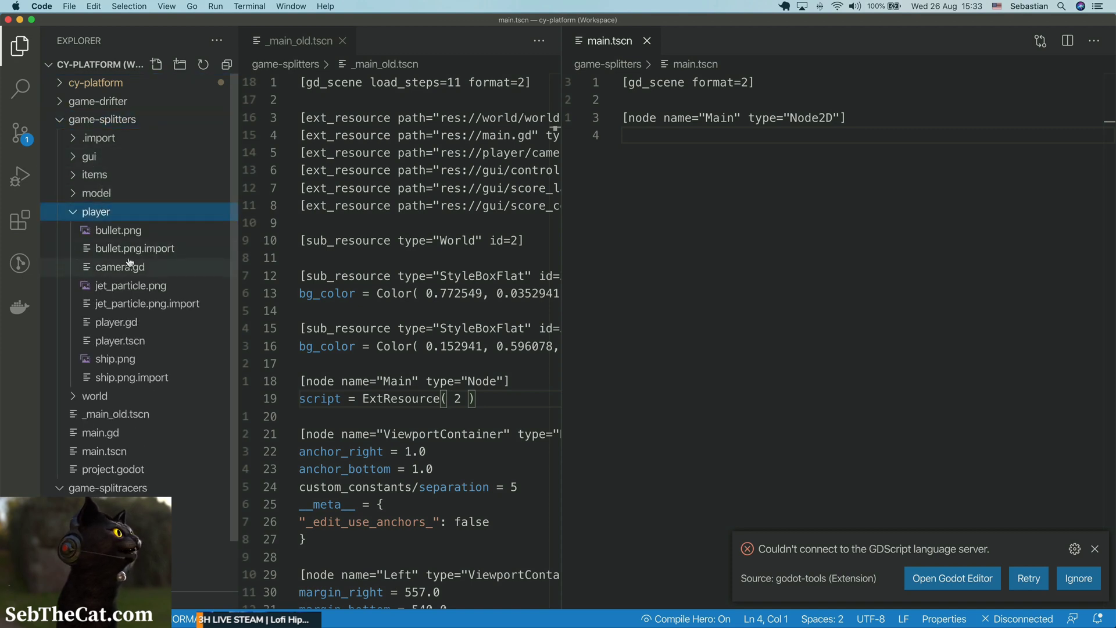
click(124, 323)
scroll(124, 326, down, 2)
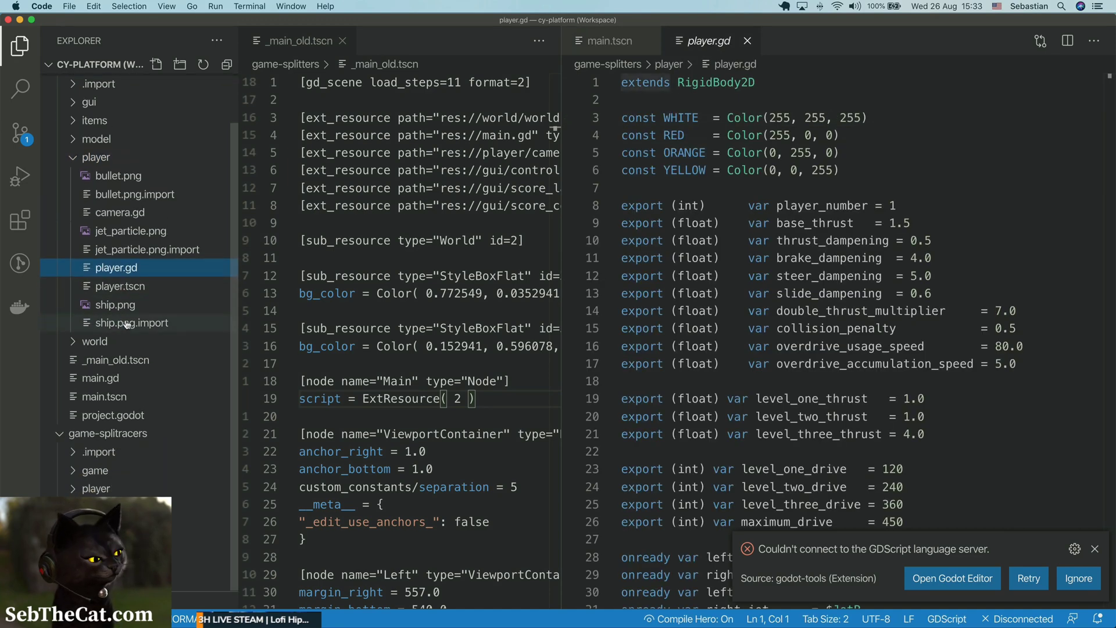
alt+drag(118, 273, 103, 492)
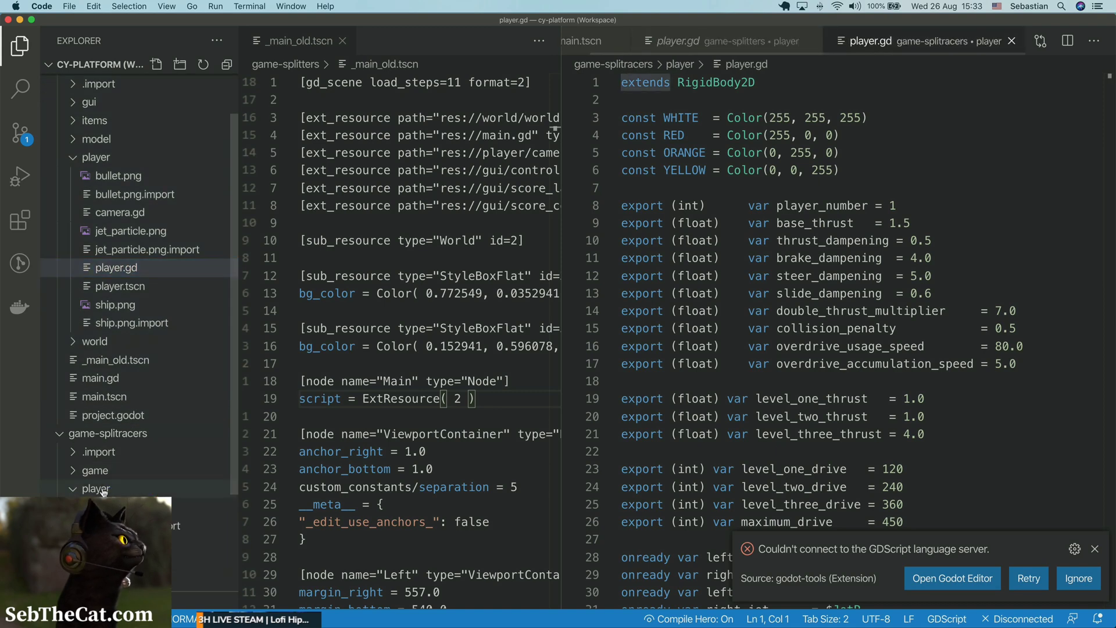
Switch back to Godot, instance player.tscn under Level1 in the world scene near the track's upper-left corner, and select the new Player node.
key(super+Tab)
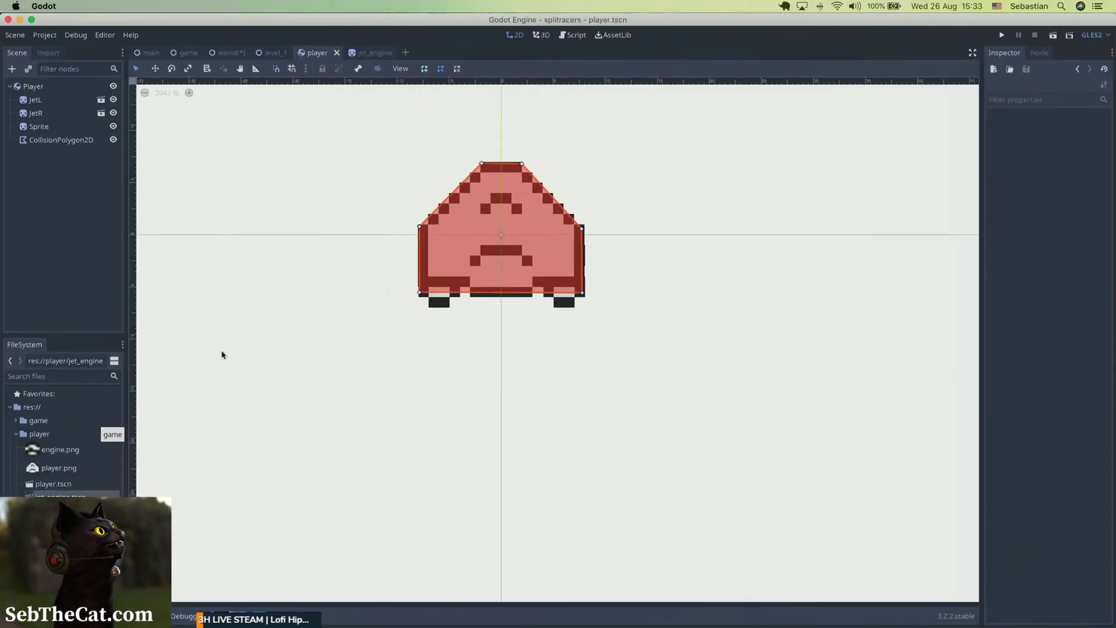
click(231, 54)
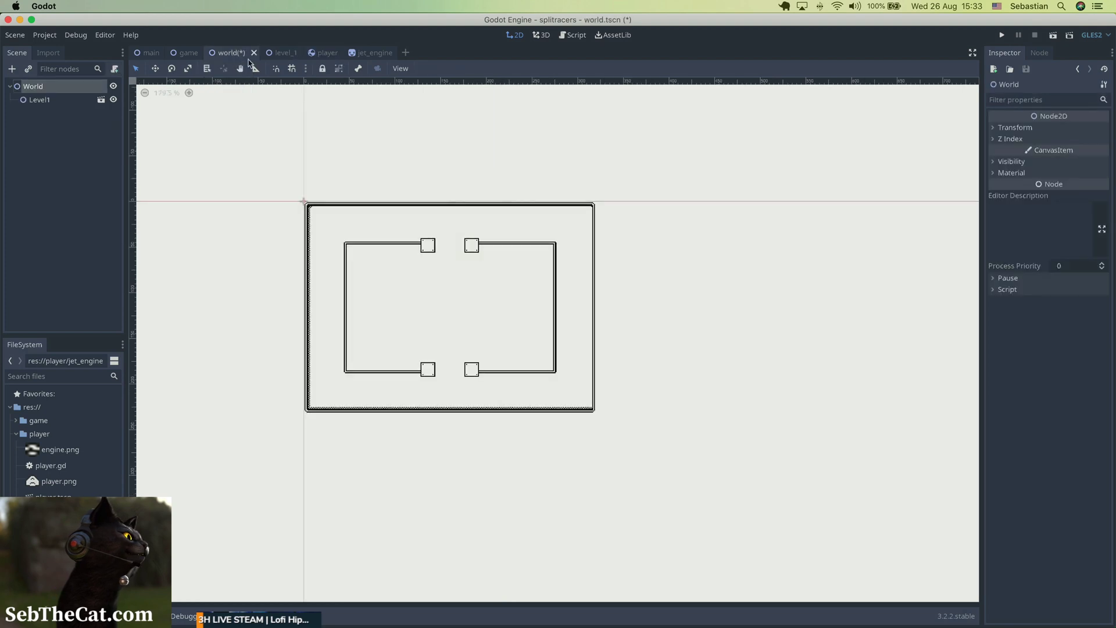
click(68, 104)
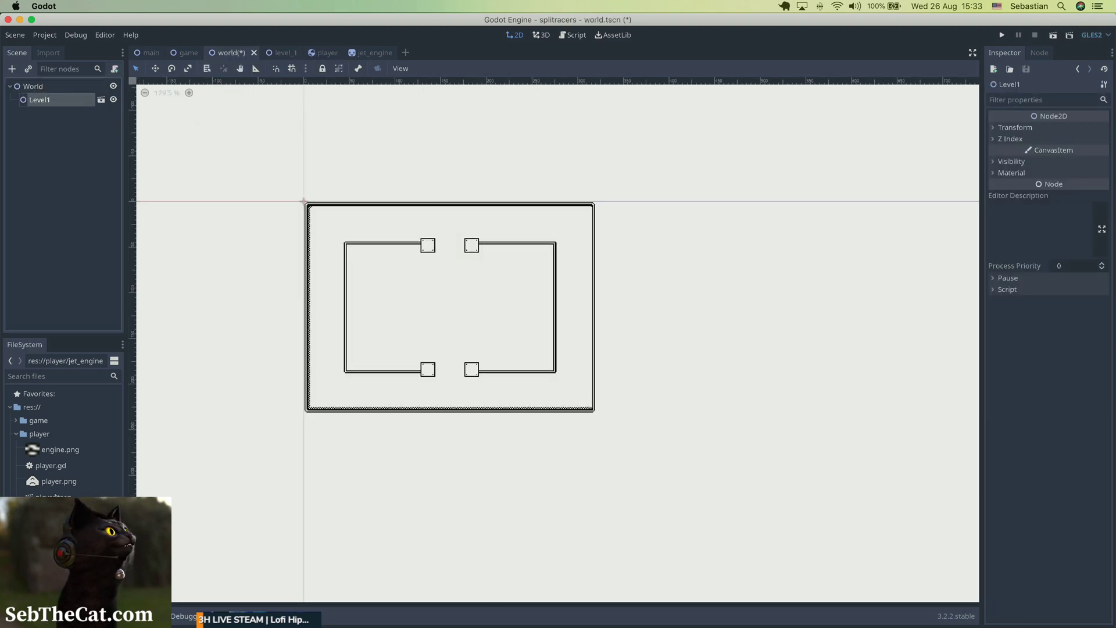
drag(53, 497, 329, 228)
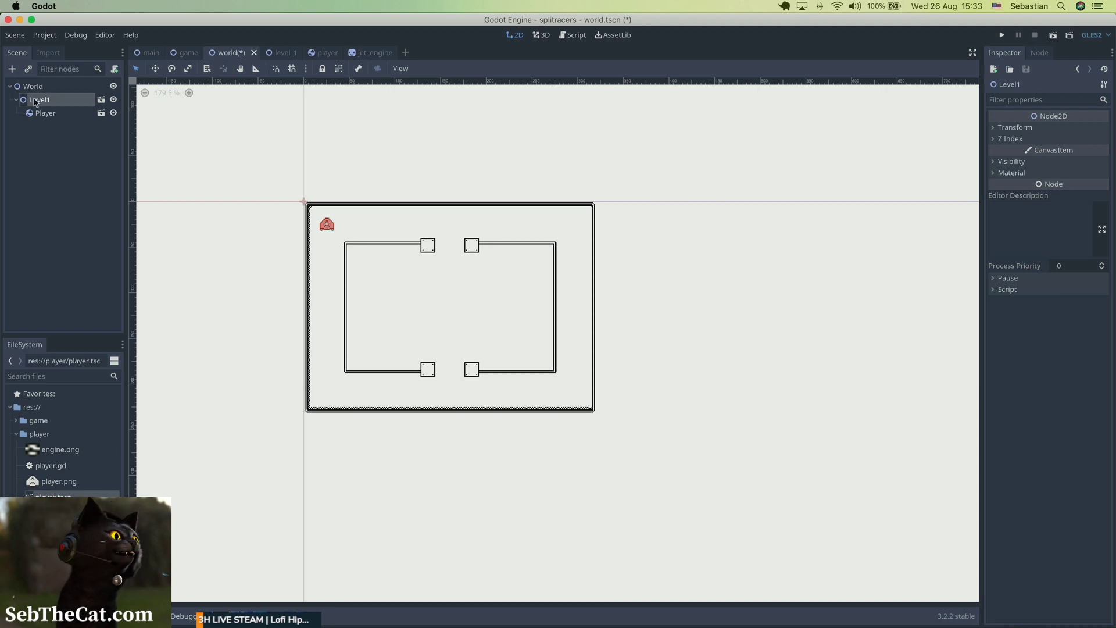
click(61, 118)
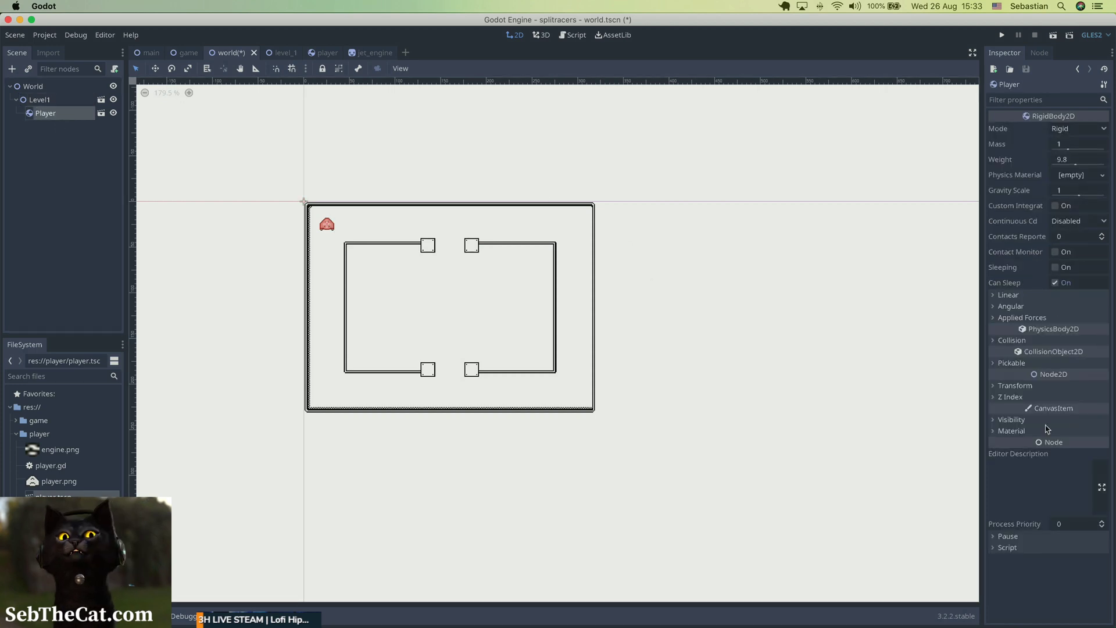
Set the Player node's rotation to 90 degrees in its transform properties.
click(1015, 386)
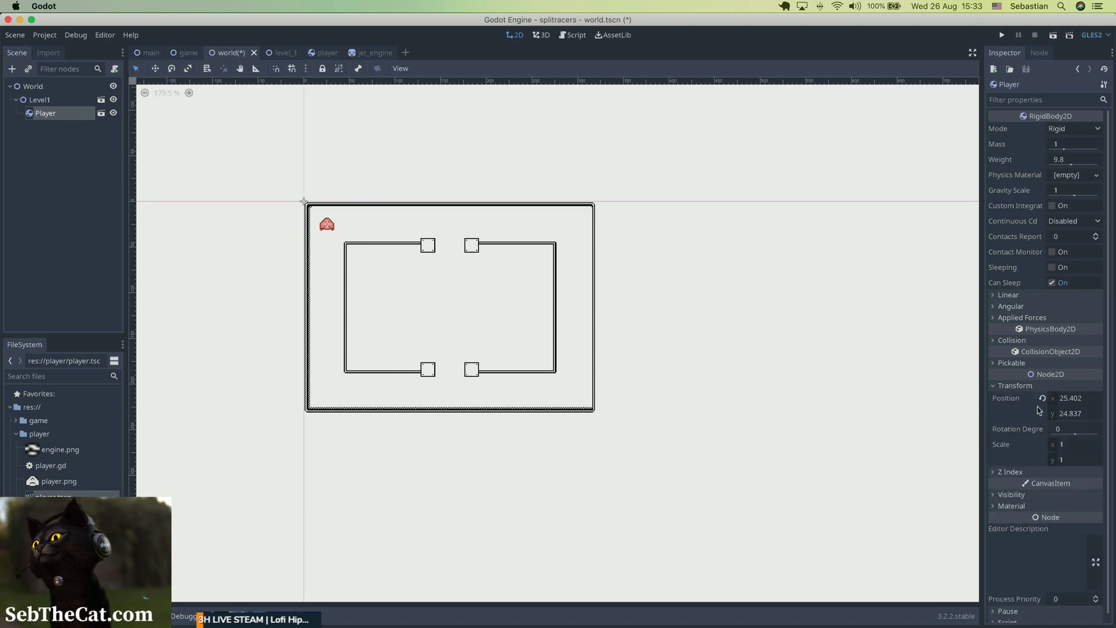
click(1067, 433)
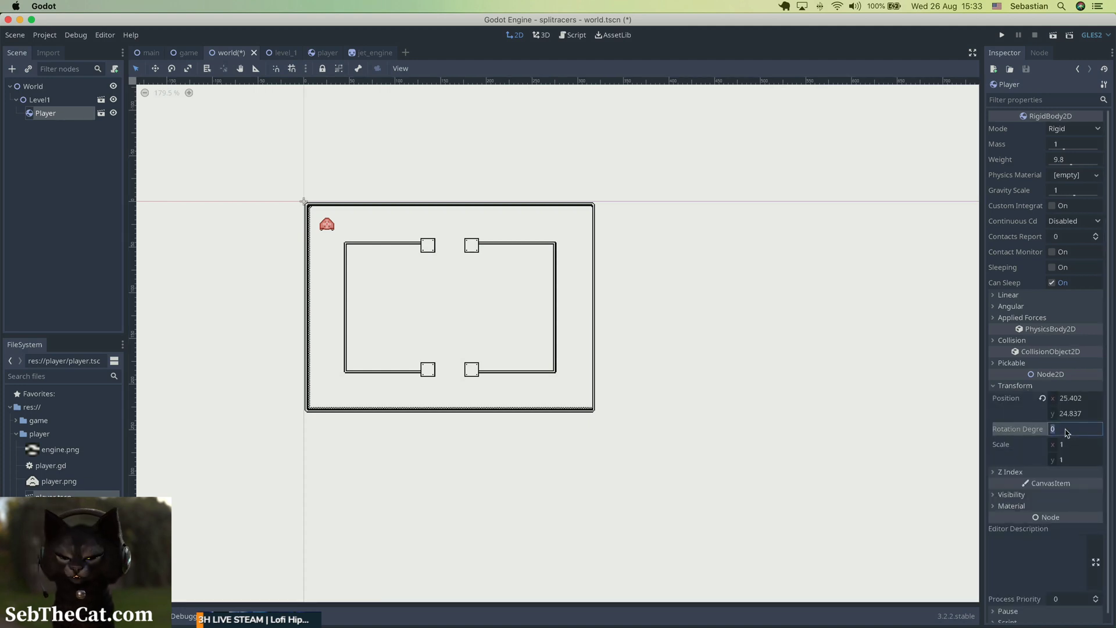
text(90)
key(Return)
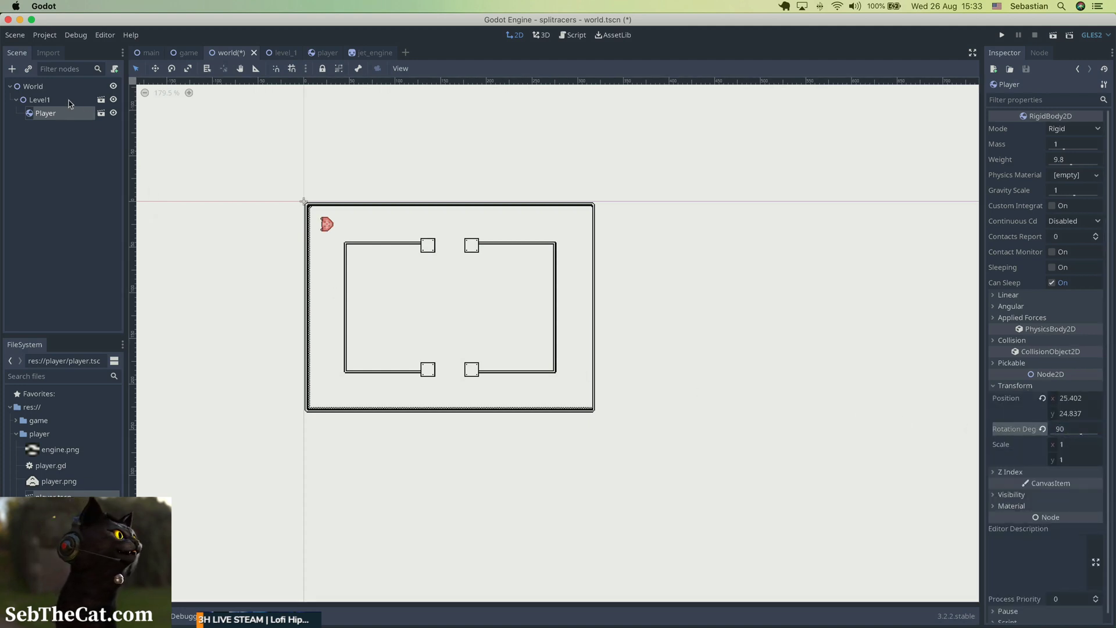
Rename the Player node under Level1 to Player1.
double_click(70, 114)
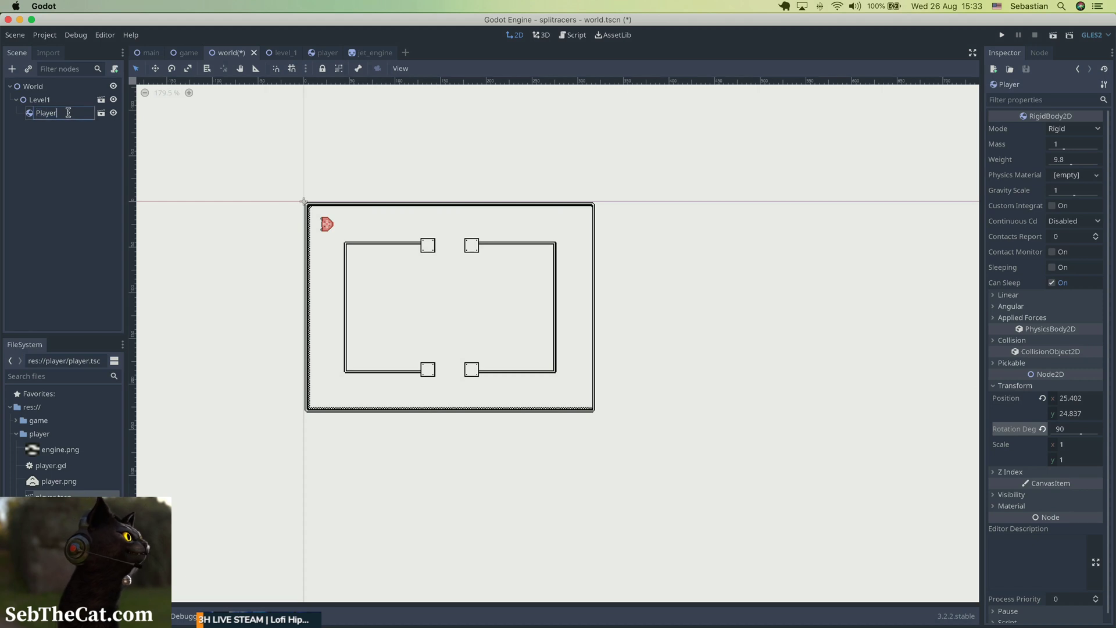
text(1)
key(Return)
click(68, 121)
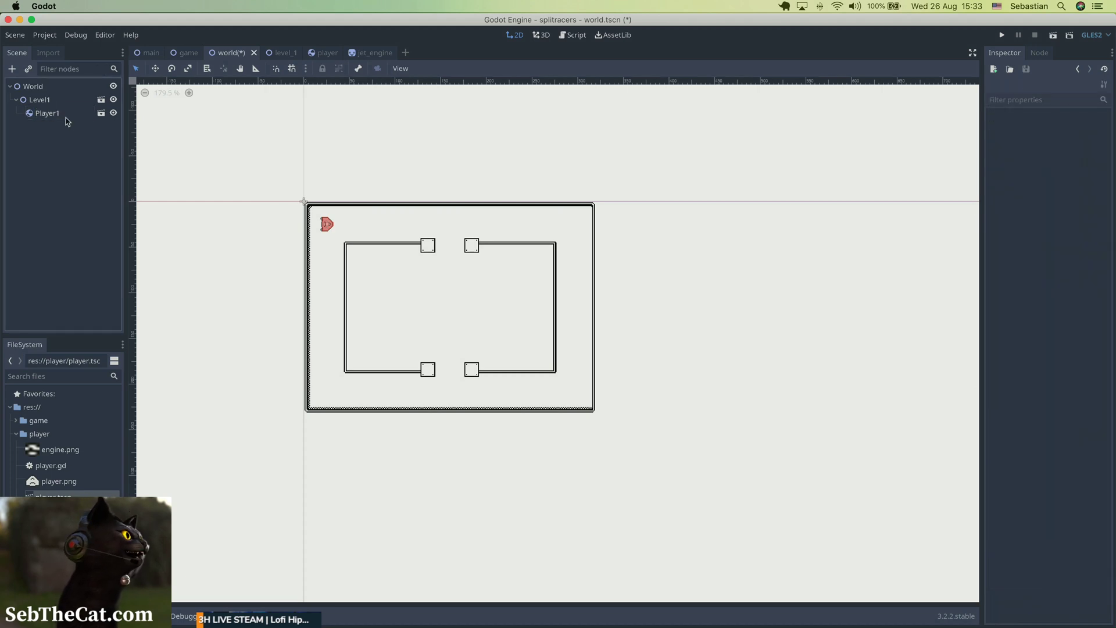
Duplicate Player1 and move the copy to the track's lower-right corner, at about x 297, y 209.
click(59, 114)
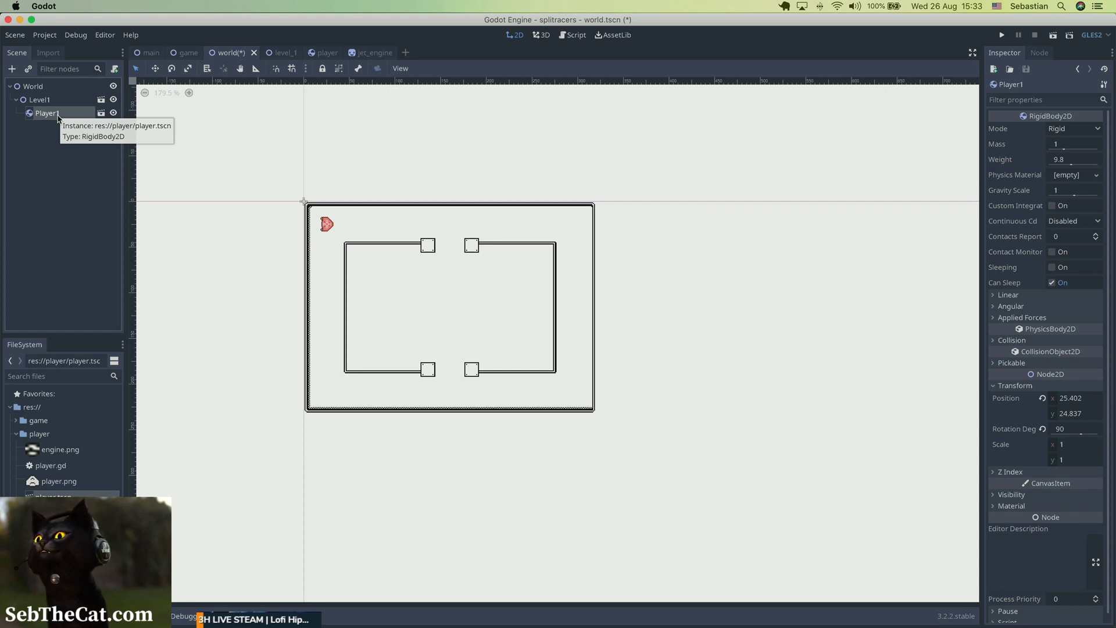
right_click(58, 114)
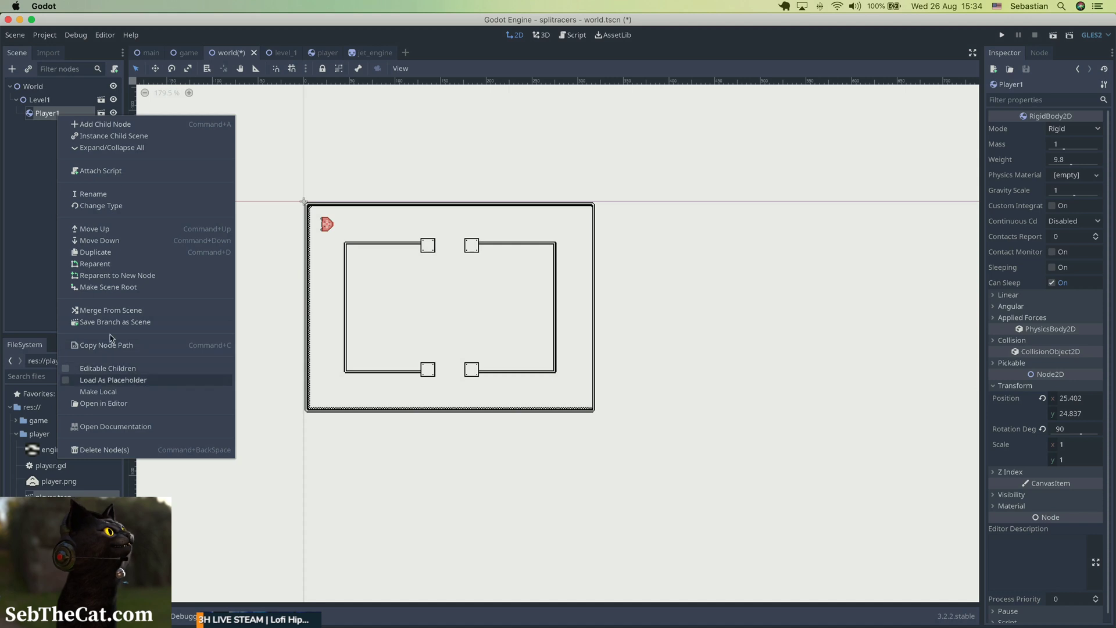
click(112, 252)
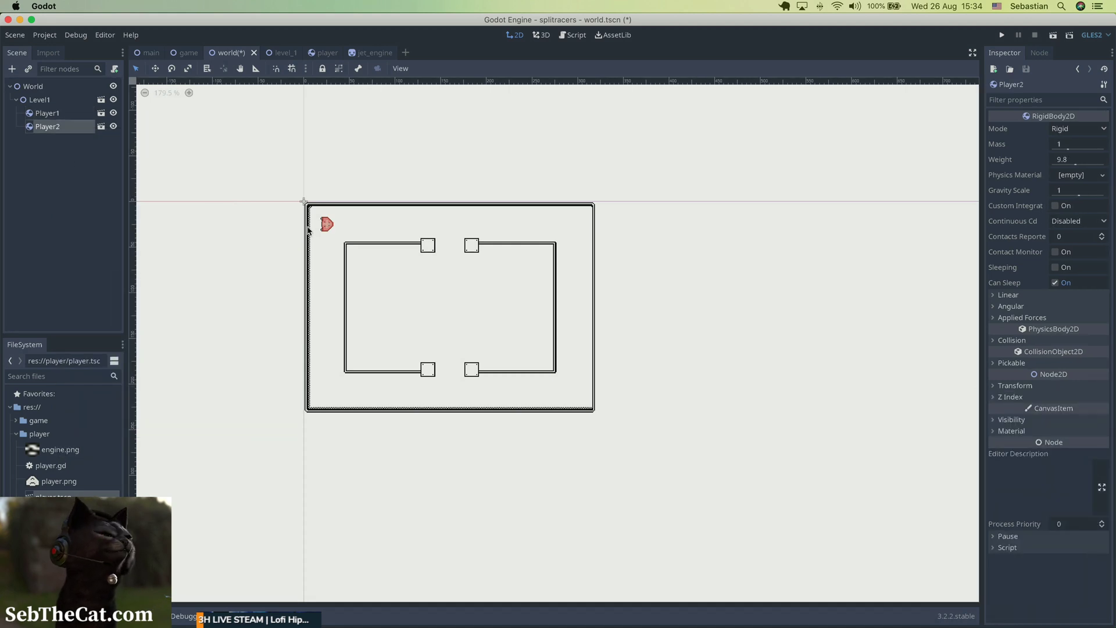
key(Right)
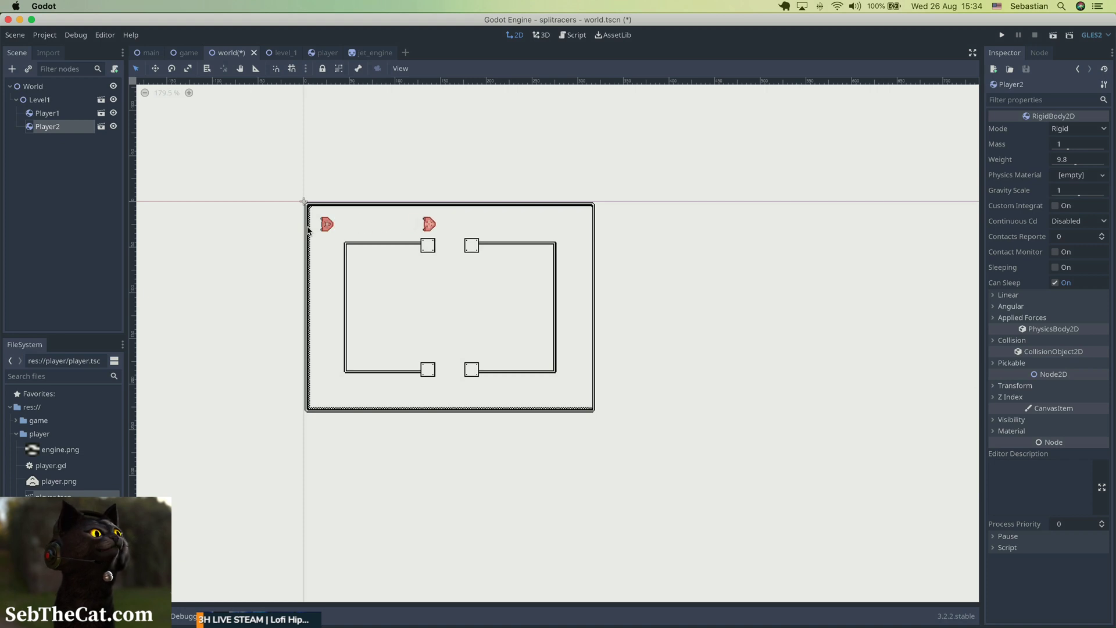
key(Right)
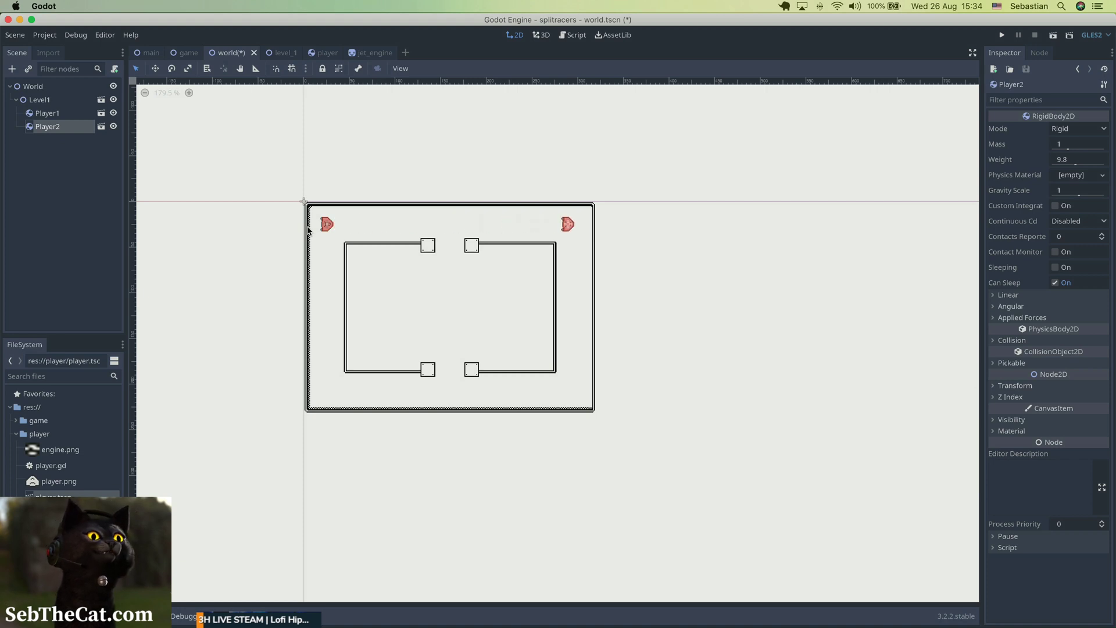
key(Down)
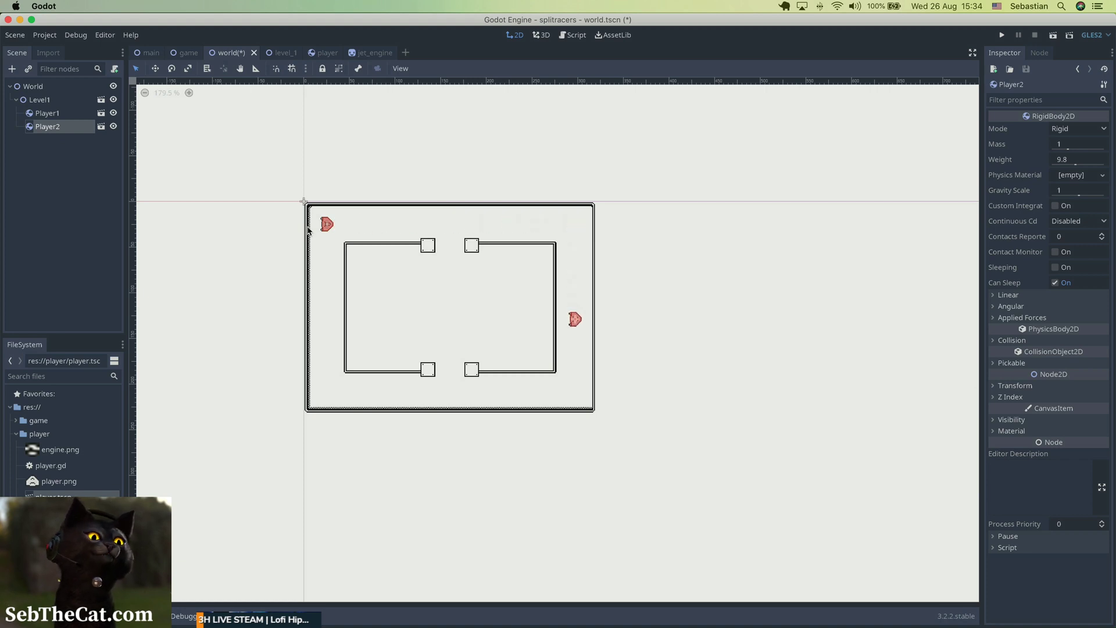
key(Down)
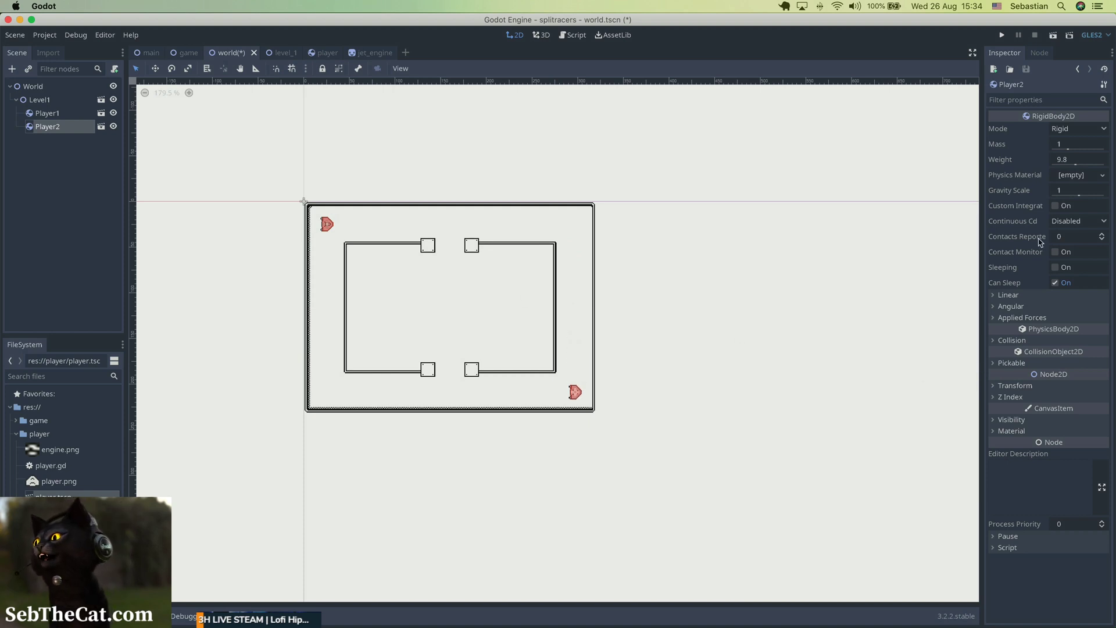
Set Player2's rotation to 270 degrees and save the world scene.
click(1013, 386)
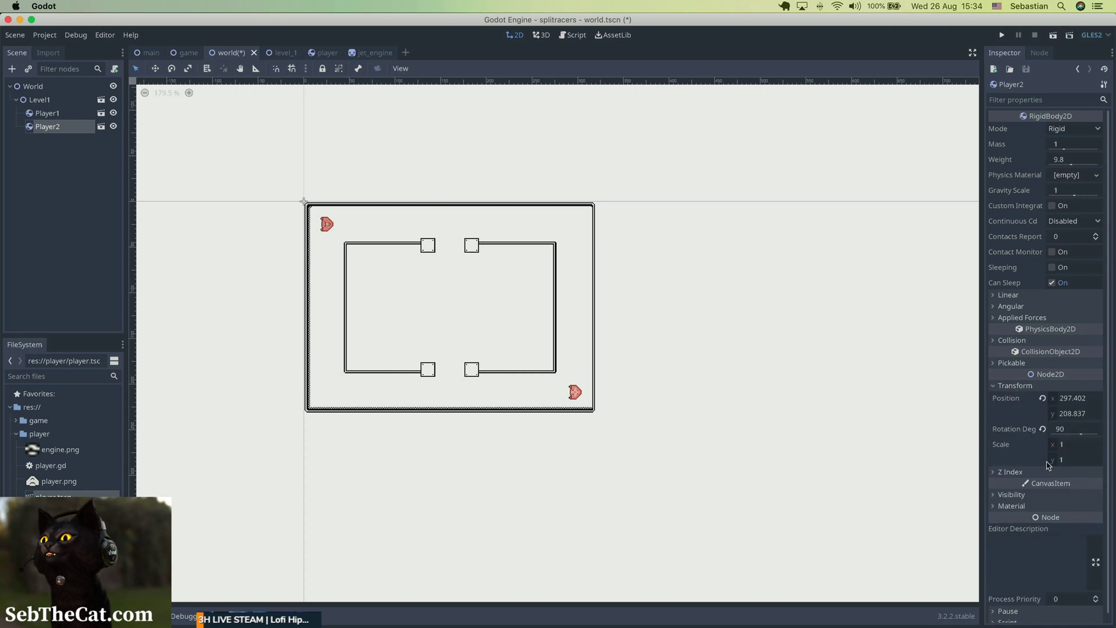
click(1068, 431)
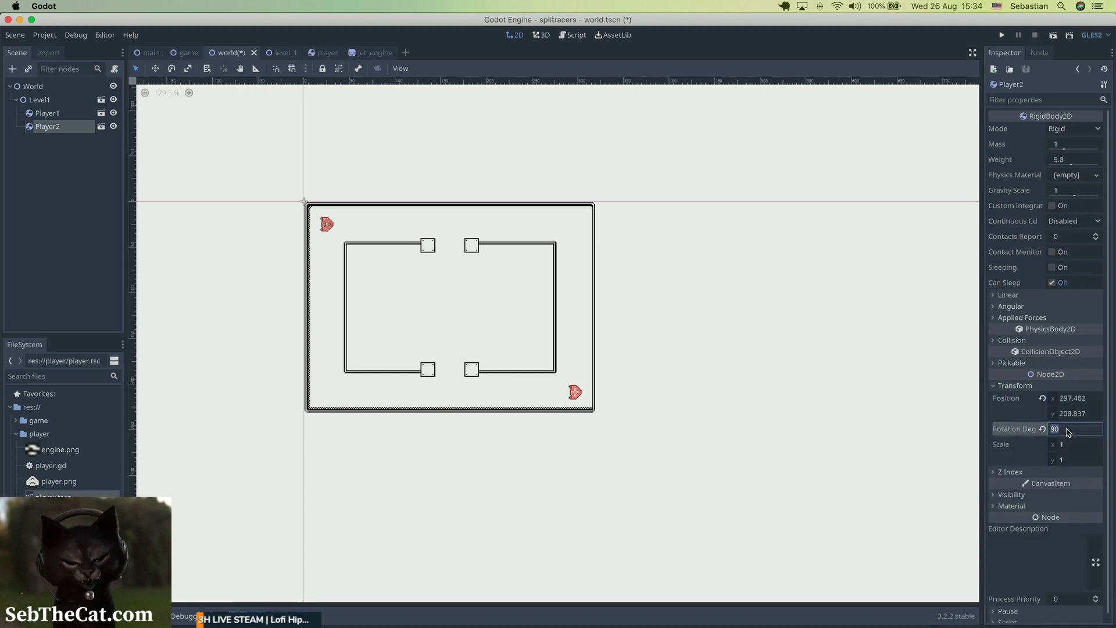
text(270)
key(Return)
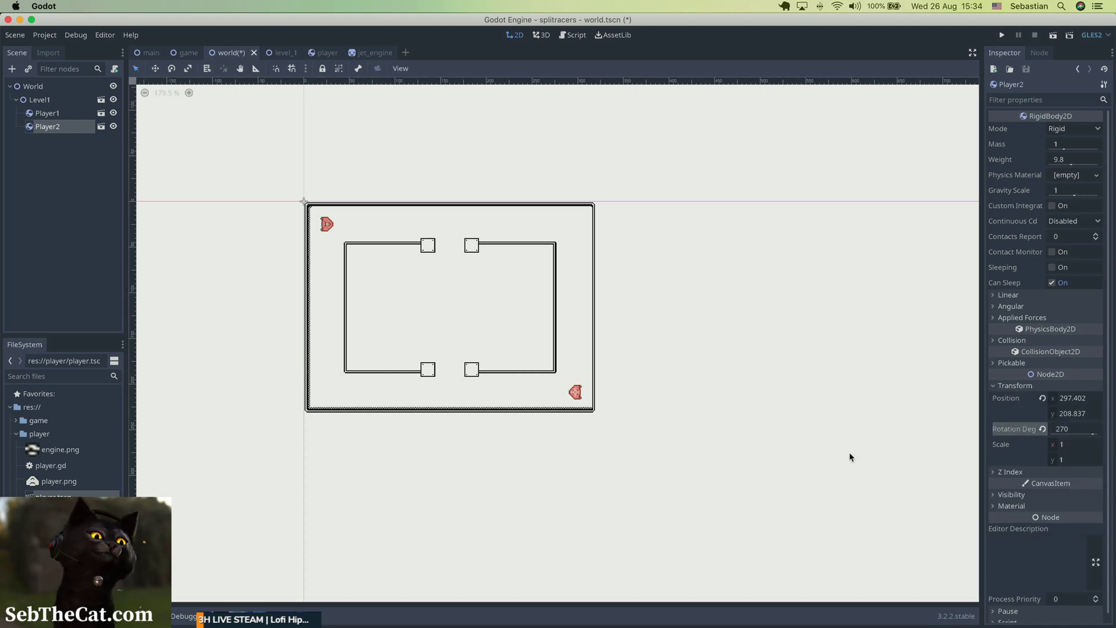
click(642, 401)
click(579, 397)
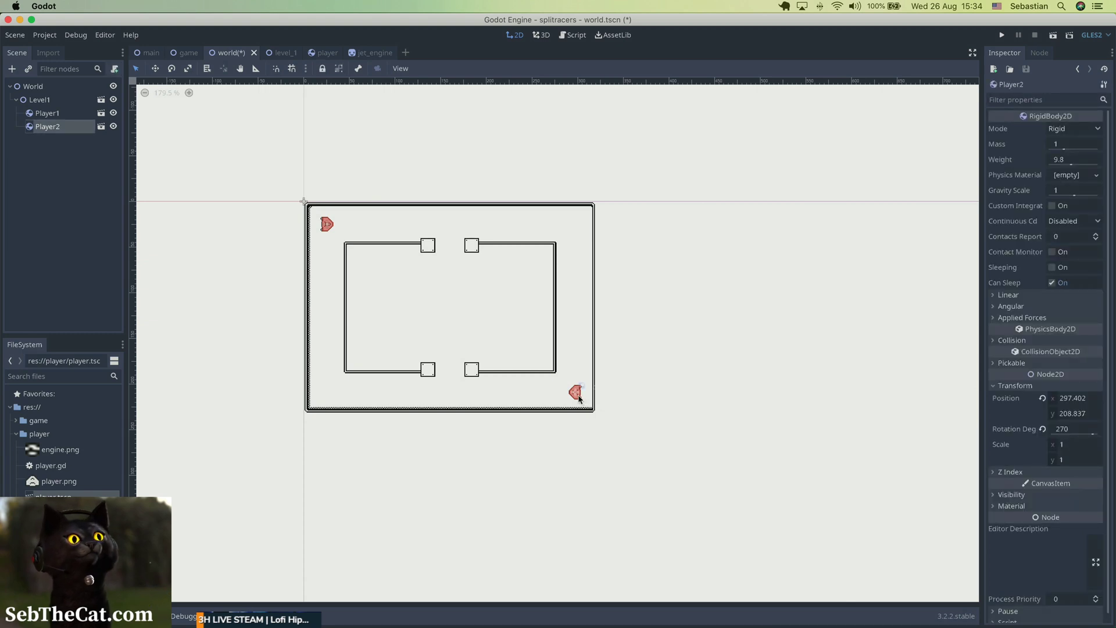
click(663, 464)
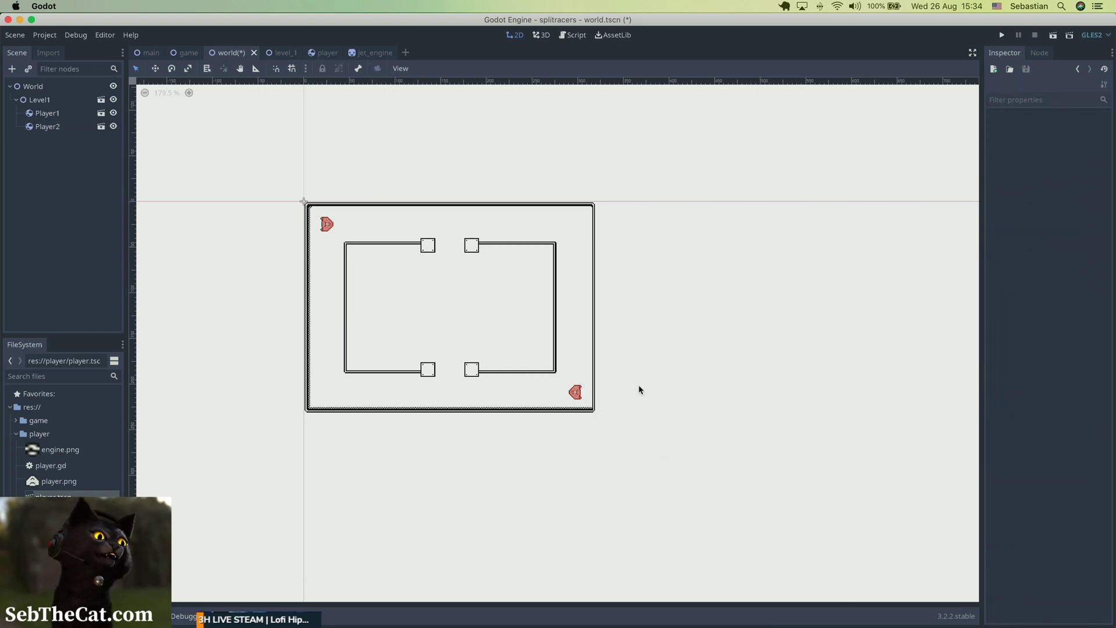
key(super+s)
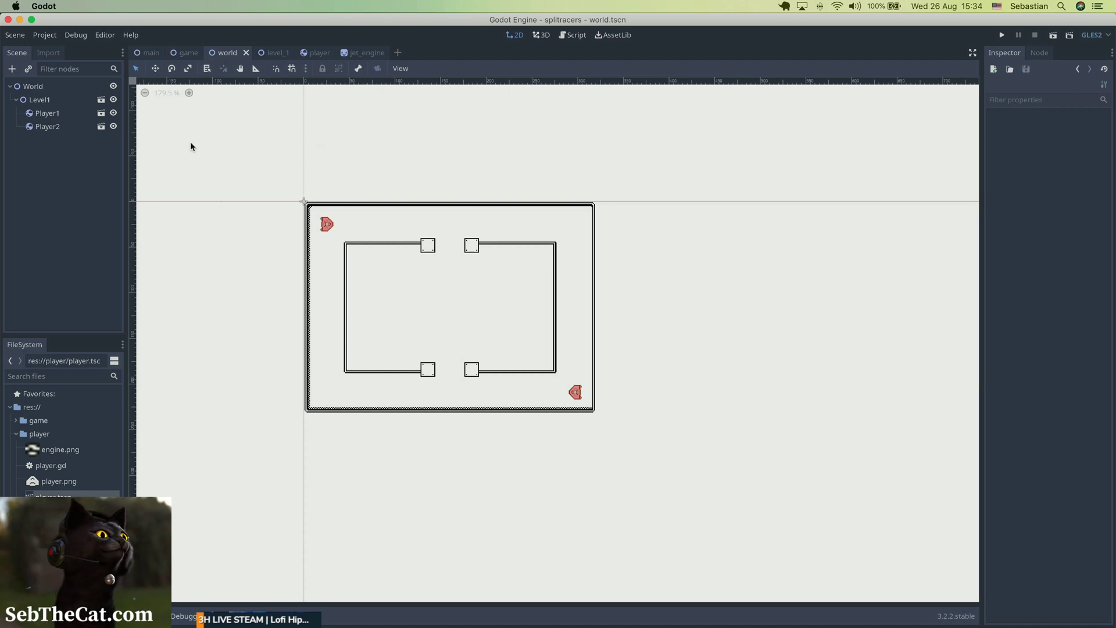
Open the player scene from Player1, hide its CollisionPolygon2D node, and save the scene.
click(101, 114)
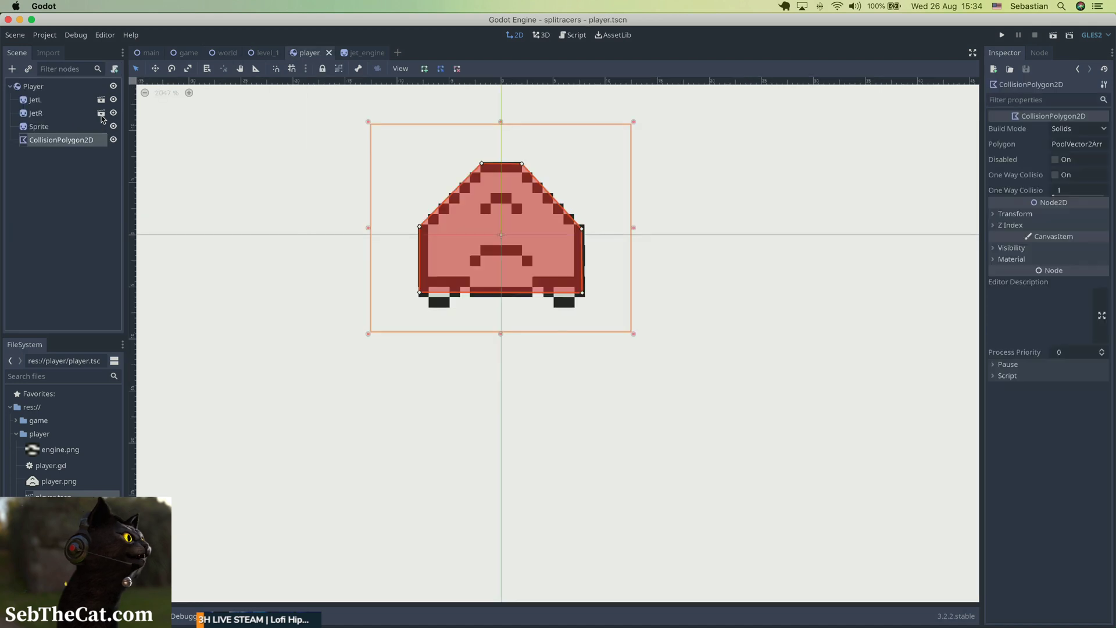
click(113, 139)
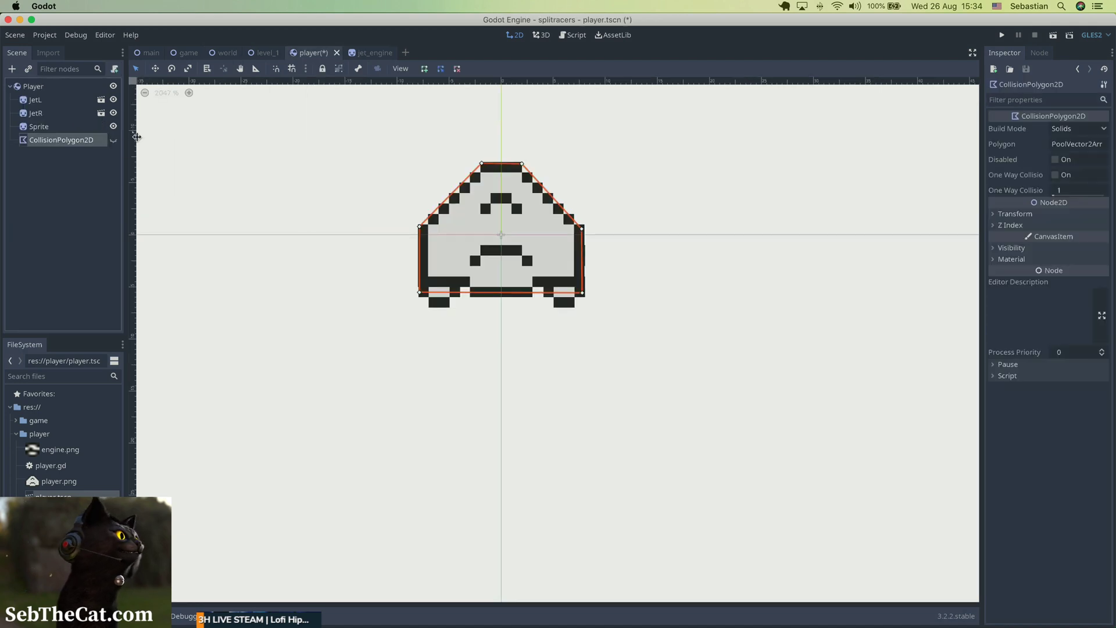
key(super+s)
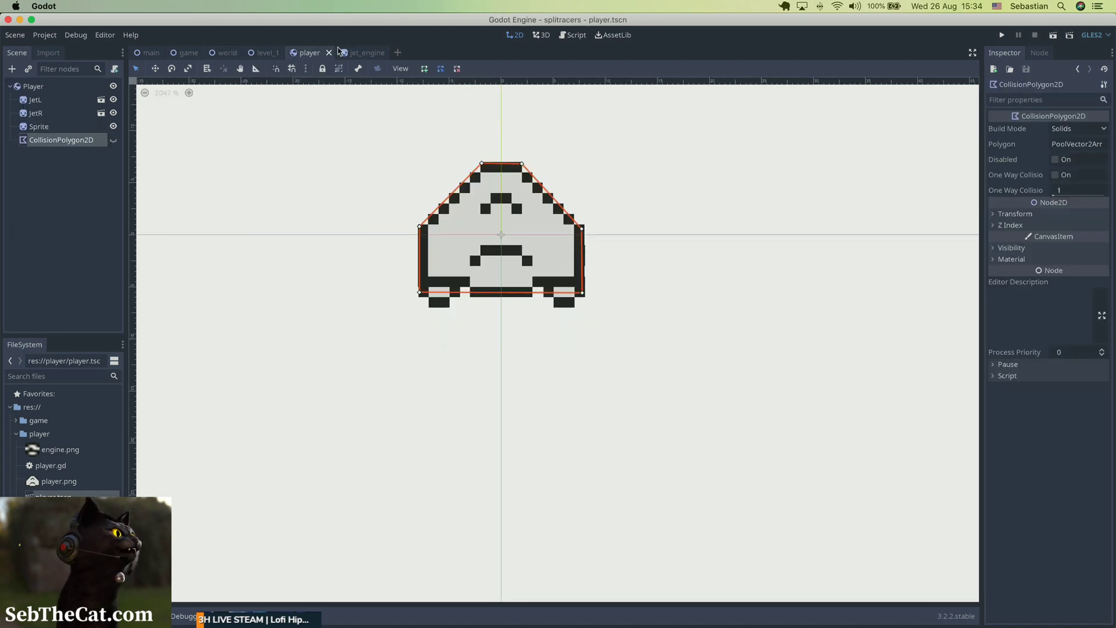
Close the player, jet_engine and level_1 scenes and return to the world scene.
click(328, 52)
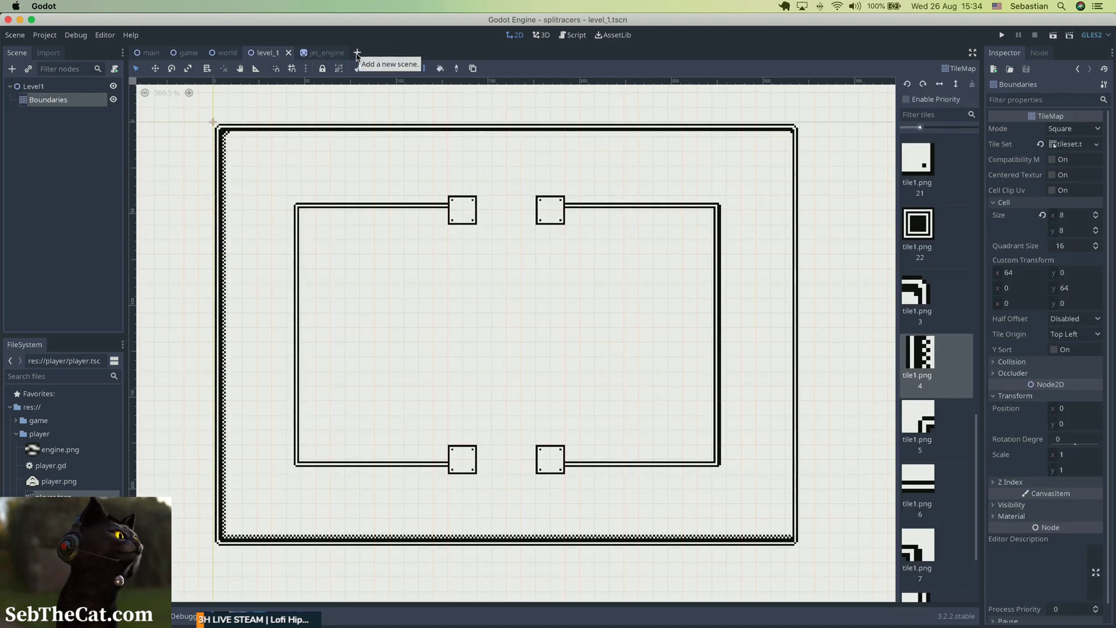
click(321, 53)
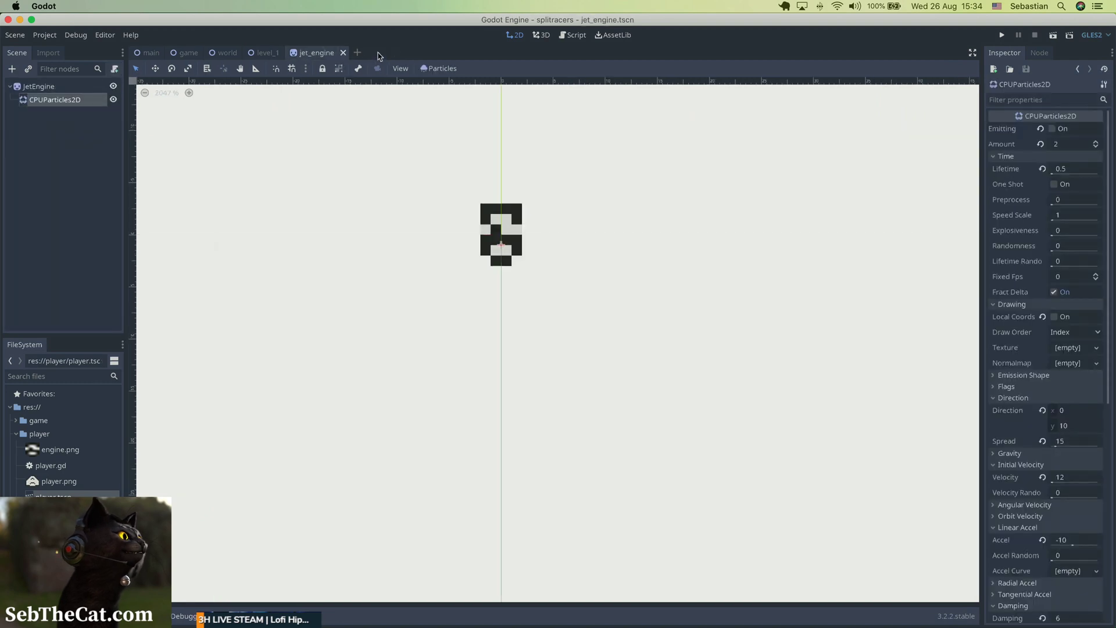
click(343, 52)
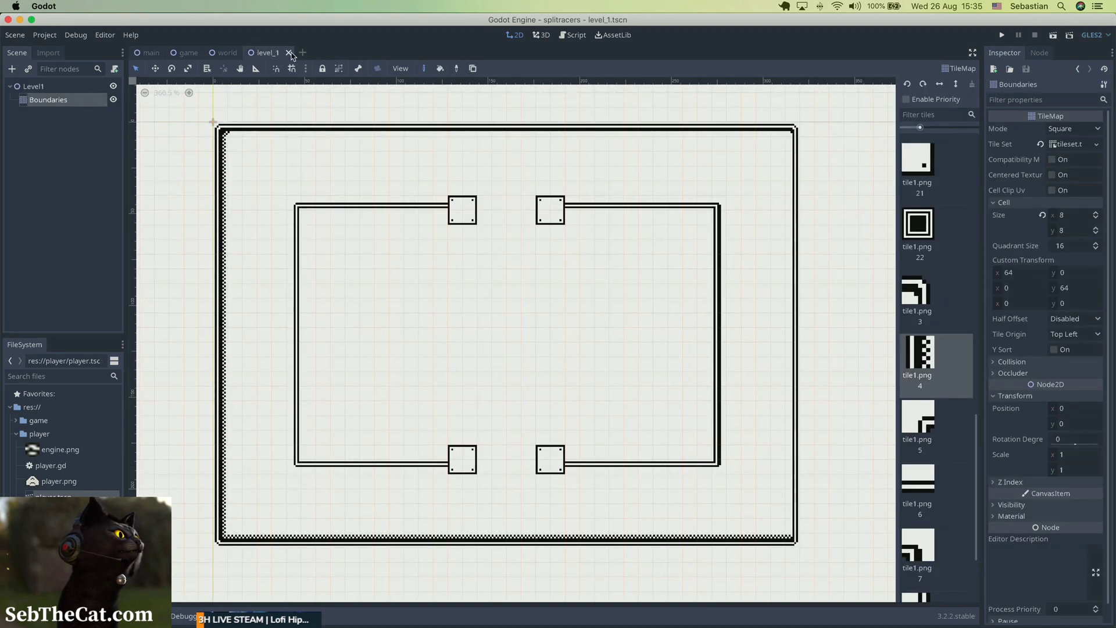
click(289, 53)
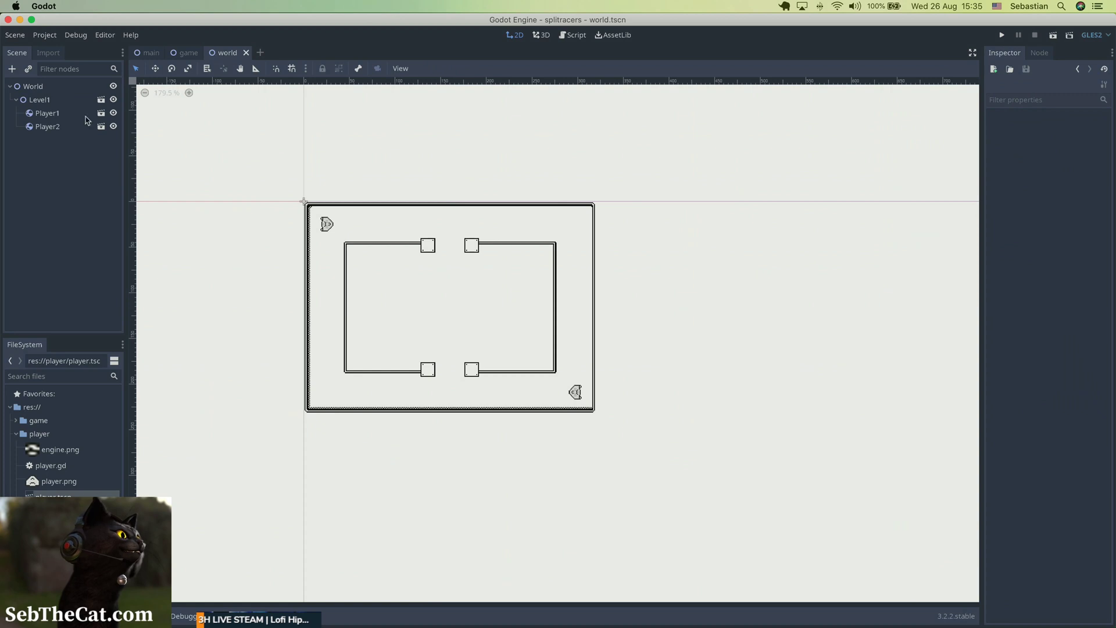
Reparent Player1 and Player2 from Level1 directly to the World node and save the world scene.
click(58, 115)
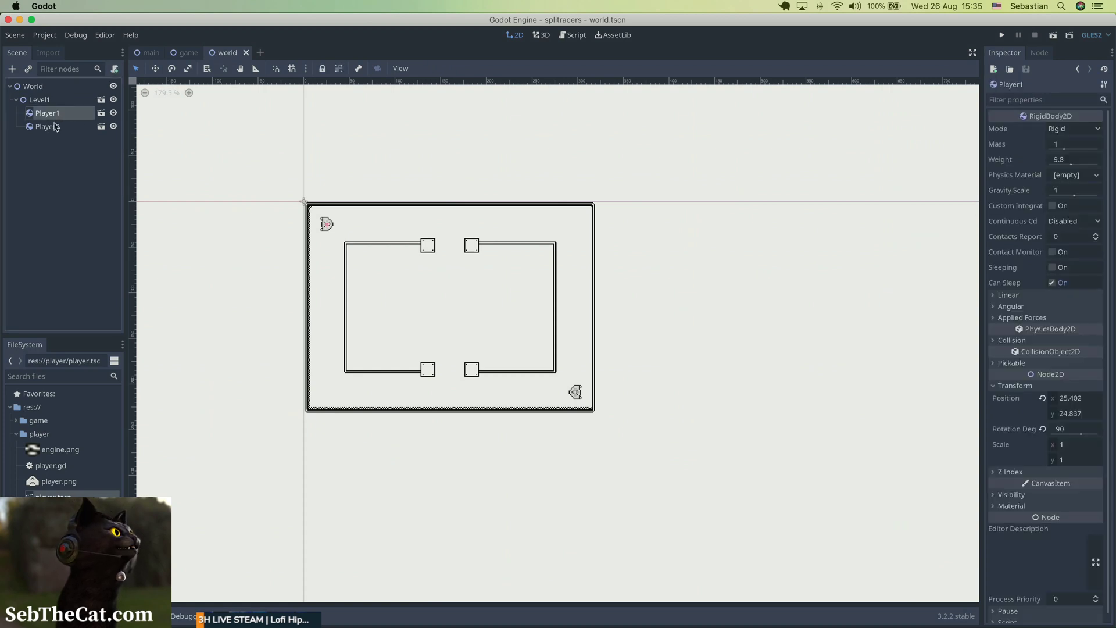
shift+click(56, 127)
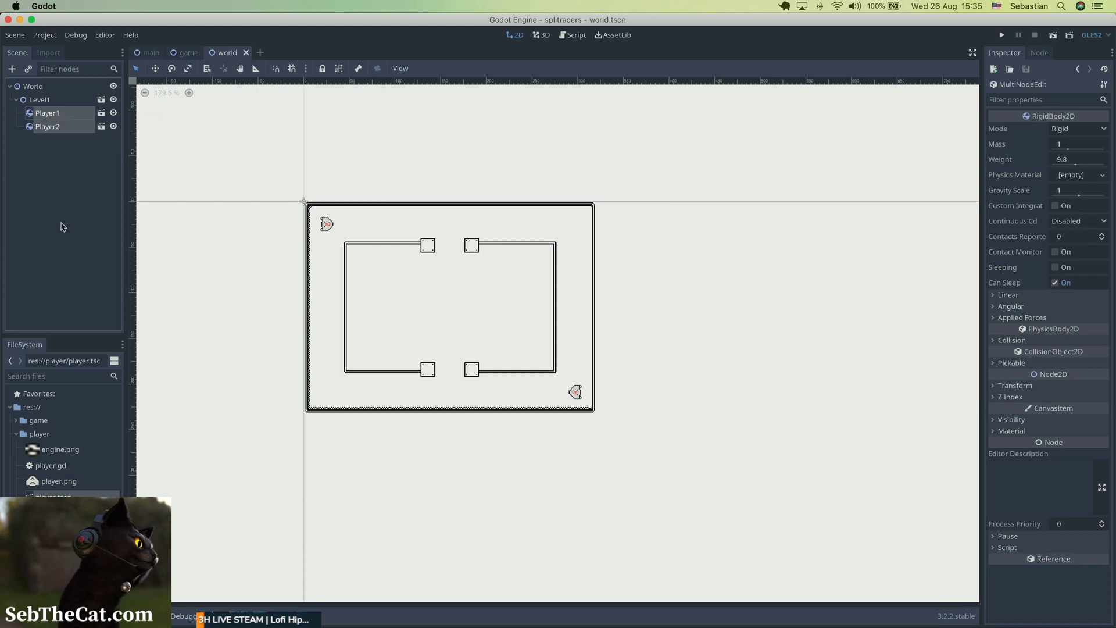
click(46, 101)
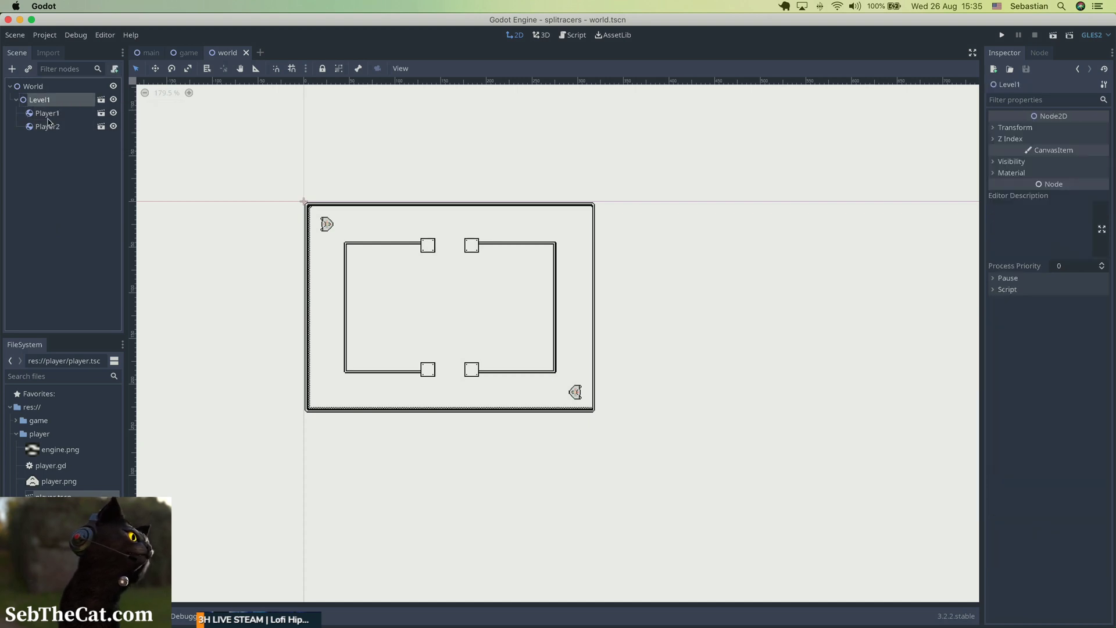
click(49, 116)
click(50, 128)
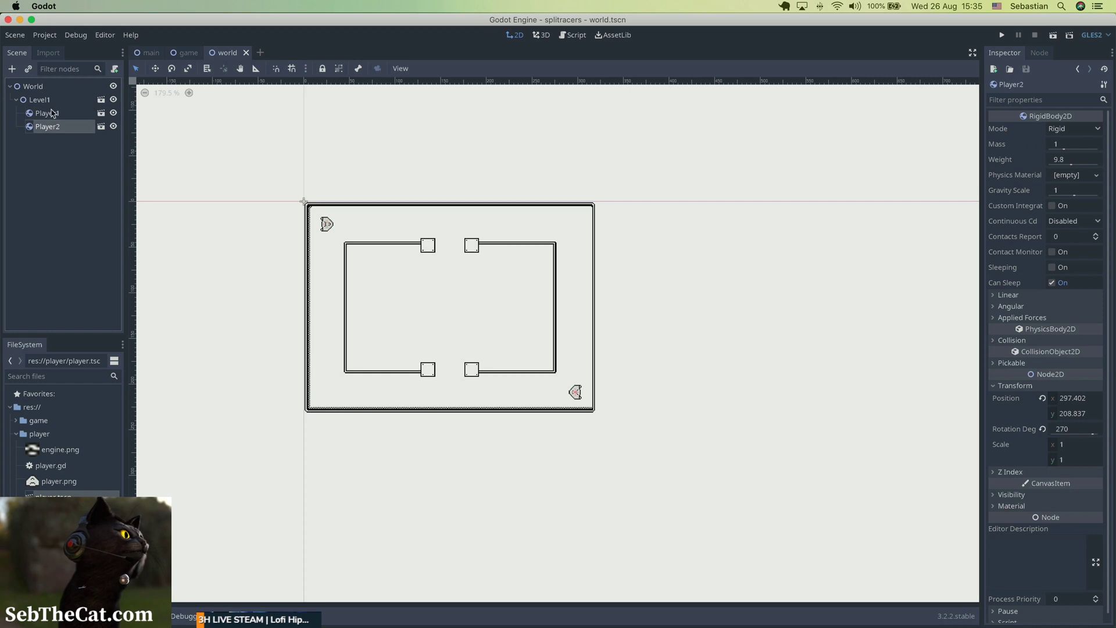
shift+click(51, 118)
drag(51, 118, 41, 91)
click(42, 127)
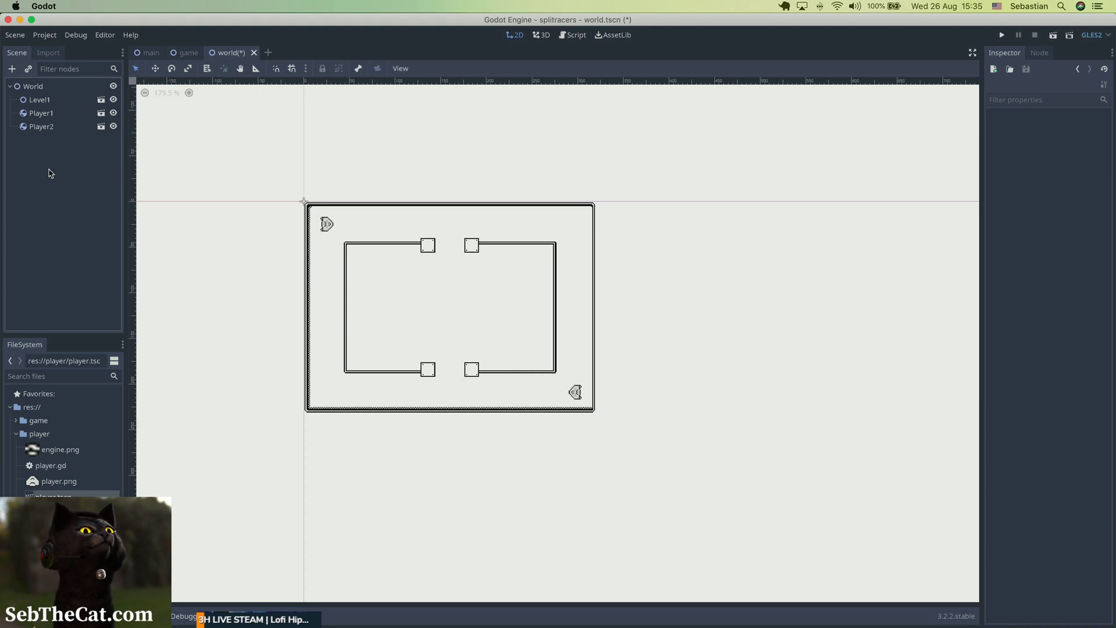
key(super+s)
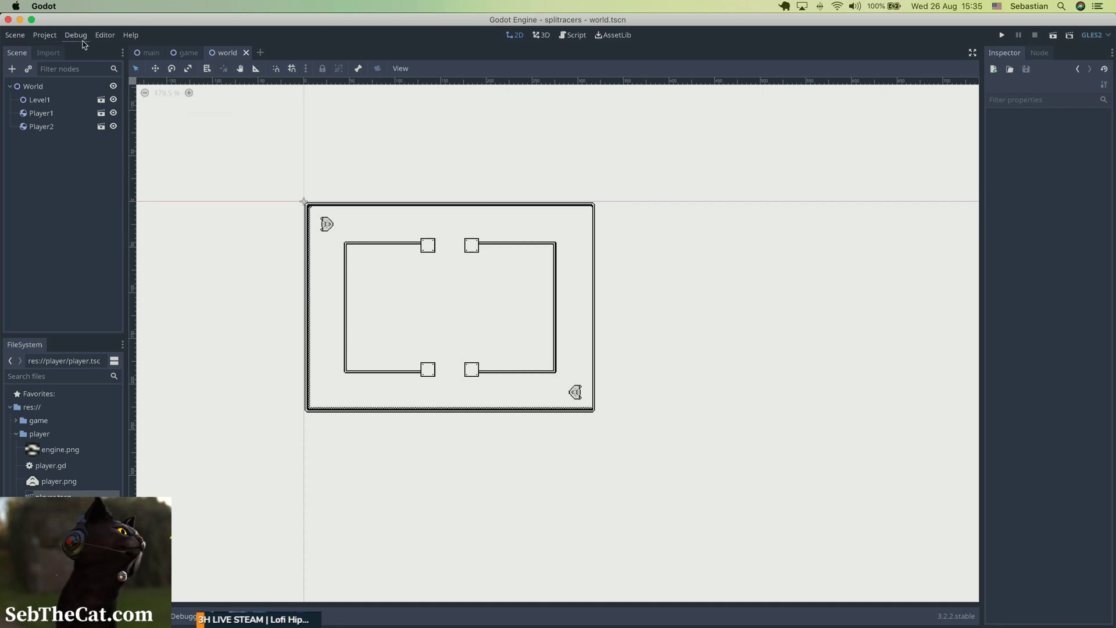
Bring up the project-wide options for the game.
click(44, 36)
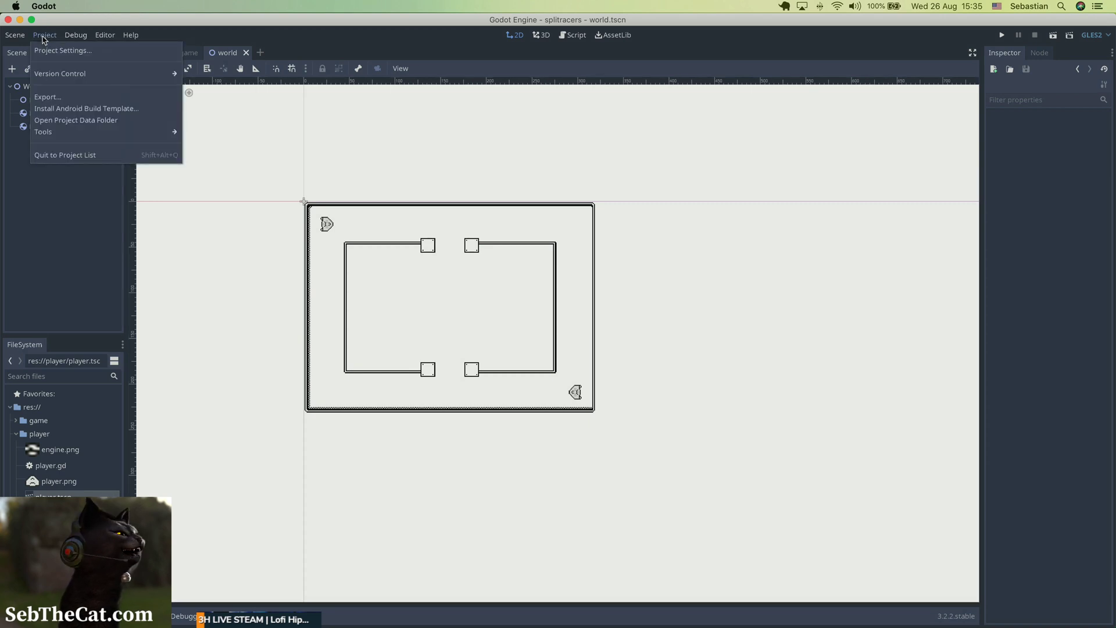